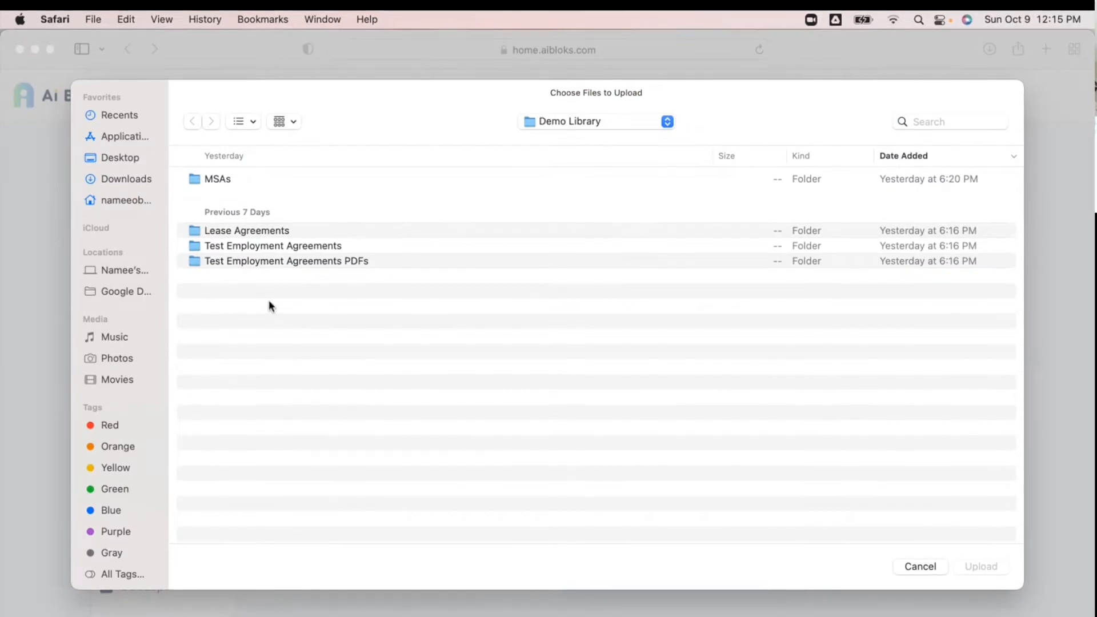
Upload all files from the Test Employment Agreements folder in Demo Library to the Legal library
{"action": "double_click", "coordinate": [265, 247]}
{"action": "key", "text": "cmd+a"}
{"action": "left_click", "coordinate": [994, 566]}
{"action": "scroll", "coordinate": [149, 572], "scroll_direction": "down", "scroll_amount": 1}
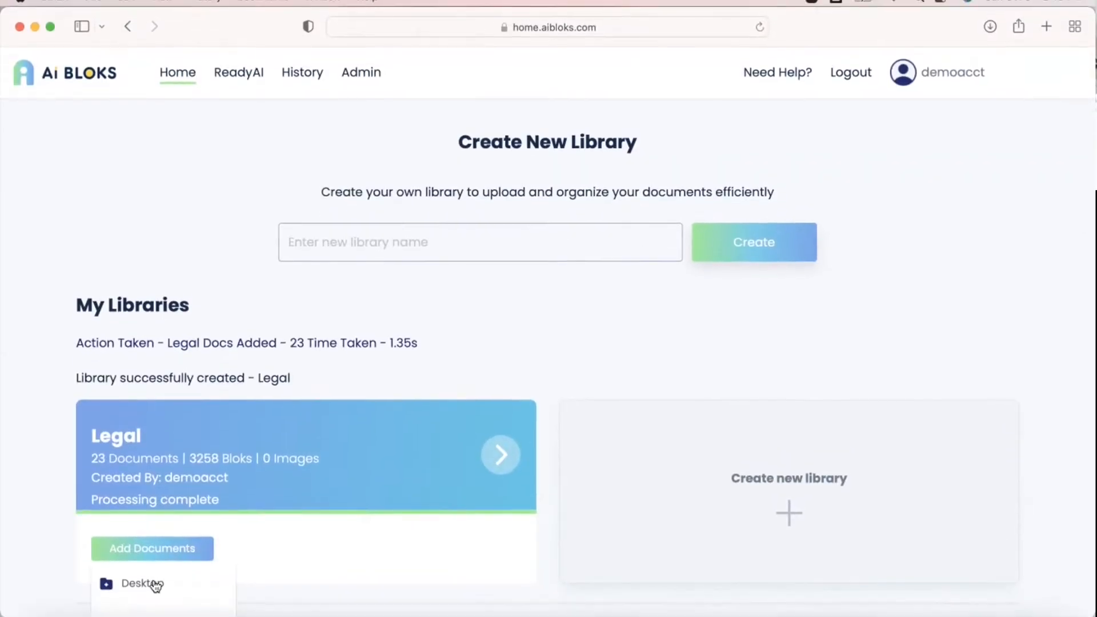
Add all documents from Demo Library's Lease Agreements folder in the home directory to the Legal library
{"action": "left_click", "coordinate": [152, 546]}
{"action": "left_click", "coordinate": [123, 196]}
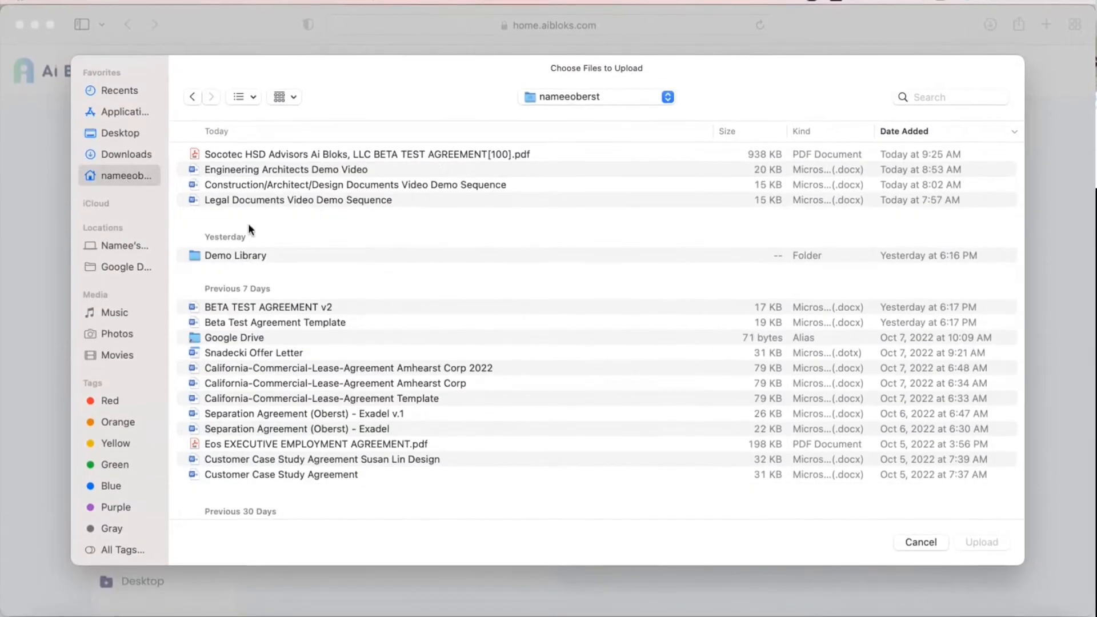
{"action": "double_click", "coordinate": [240, 268]}
{"action": "double_click", "coordinate": [249, 212]}
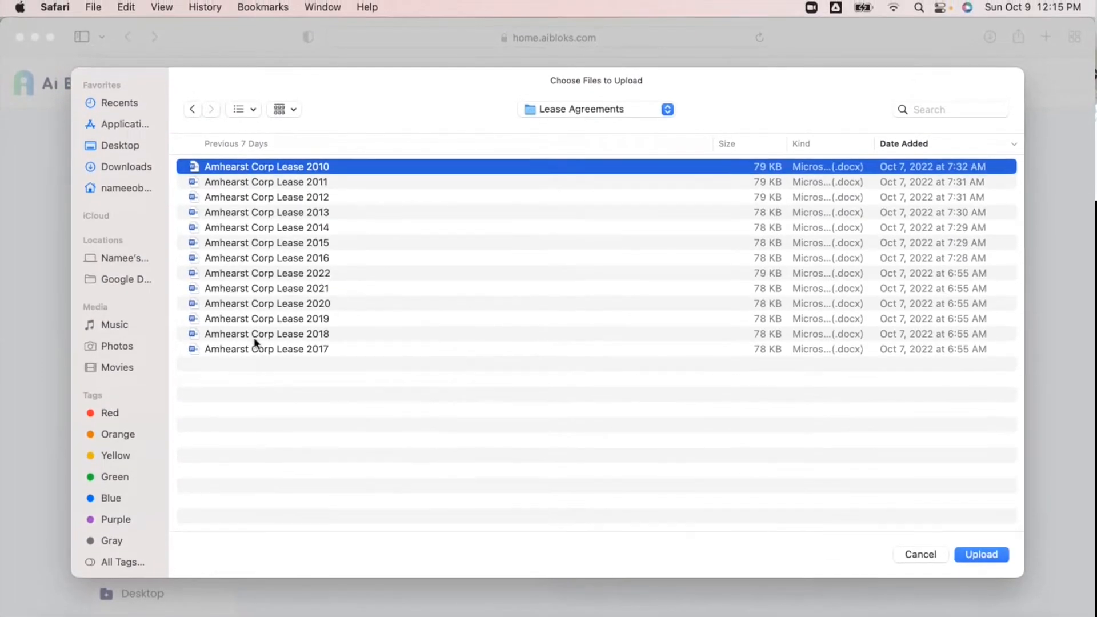
{"action": "key", "text": "cmd+a"}
{"action": "left_click", "coordinate": [971, 563]}
Add all documents from Demo Library's MSAs folder to the Legal library
{"action": "left_click", "coordinate": [164, 572]}
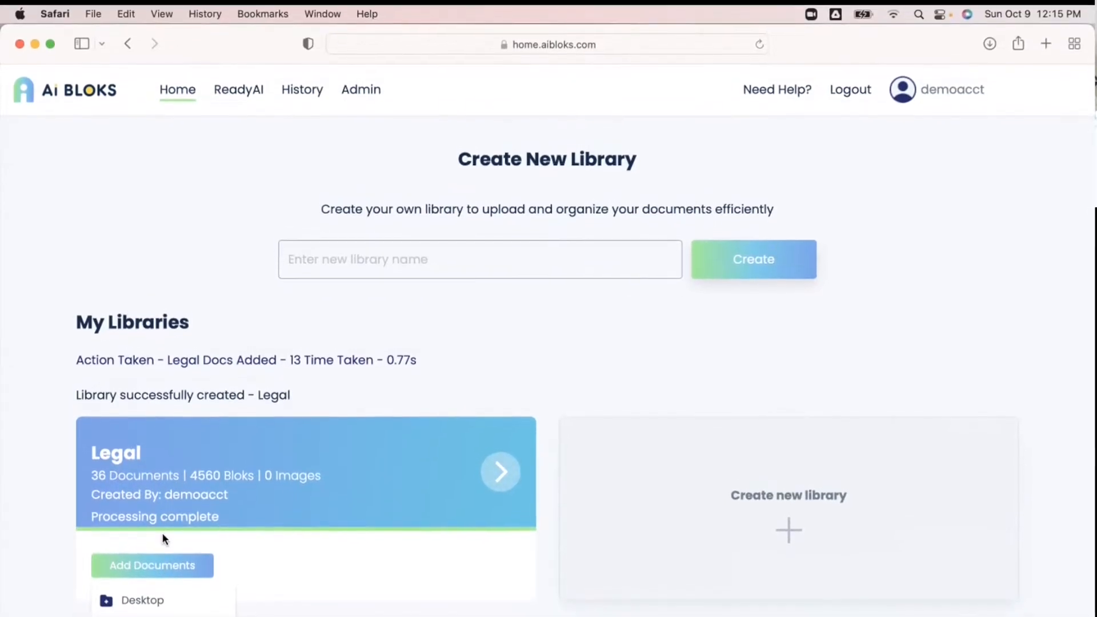
{"action": "left_click", "coordinate": [143, 595]}
{"action": "left_click", "coordinate": [116, 191]}
{"action": "double_click", "coordinate": [233, 270]}
{"action": "double_click", "coordinate": [228, 171]}
{"action": "left_click", "coordinate": [232, 171]}
{"action": "key", "text": "super+a"}
{"action": "left_click", "coordinate": [982, 557]}
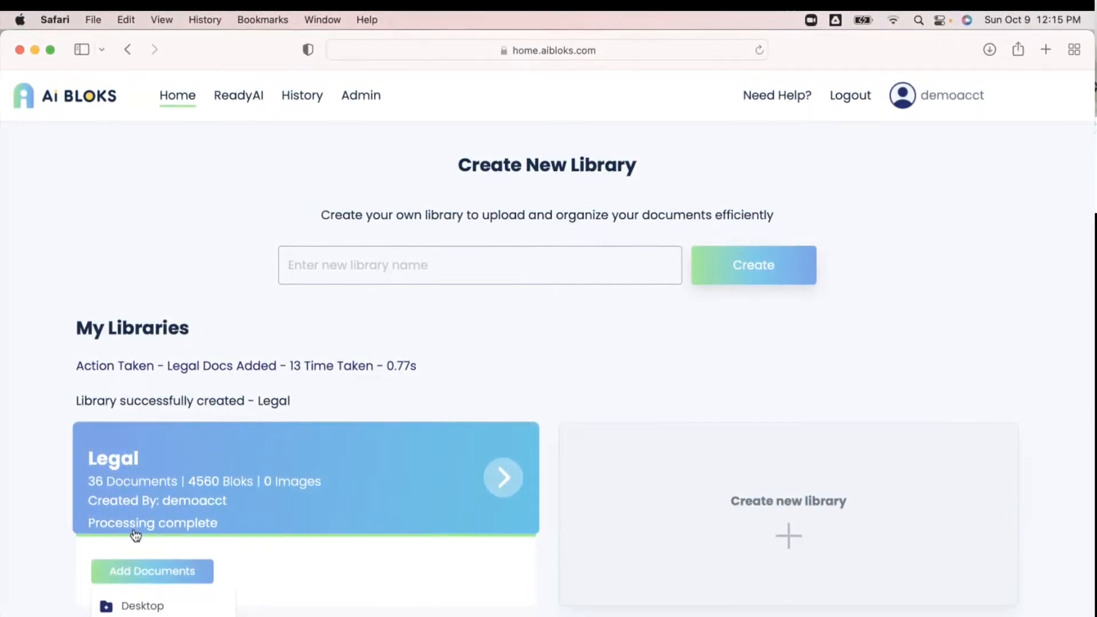
Open the Legal library and review its list of MSA, lease and executive employment agreement documents
{"action": "left_click", "coordinate": [504, 480]}
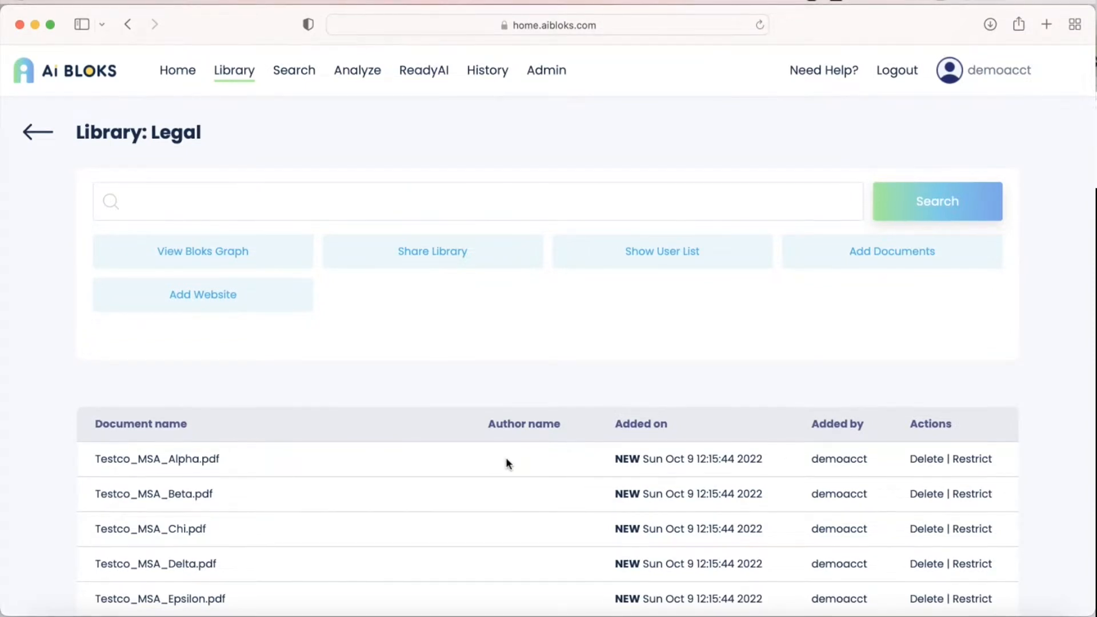
{"action": "scroll", "coordinate": [506, 458], "scroll_direction": "down", "scroll_amount": 3}
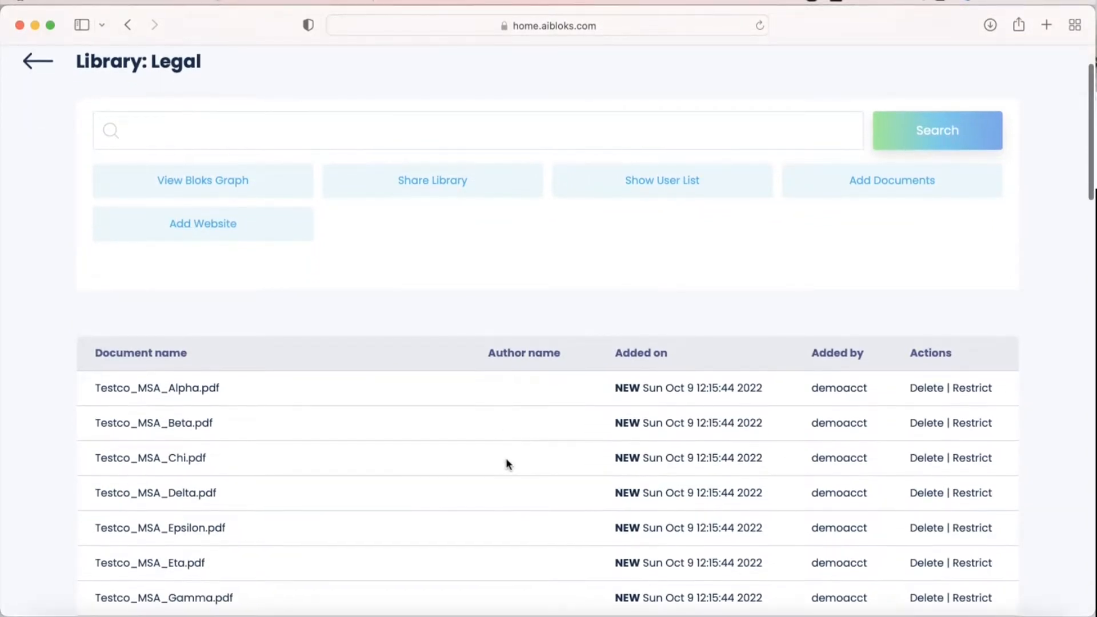
{"action": "scroll", "coordinate": [506, 458], "scroll_direction": "down", "scroll_amount": 1}
{"action": "scroll", "coordinate": [508, 464], "scroll_direction": "down", "scroll_amount": 3}
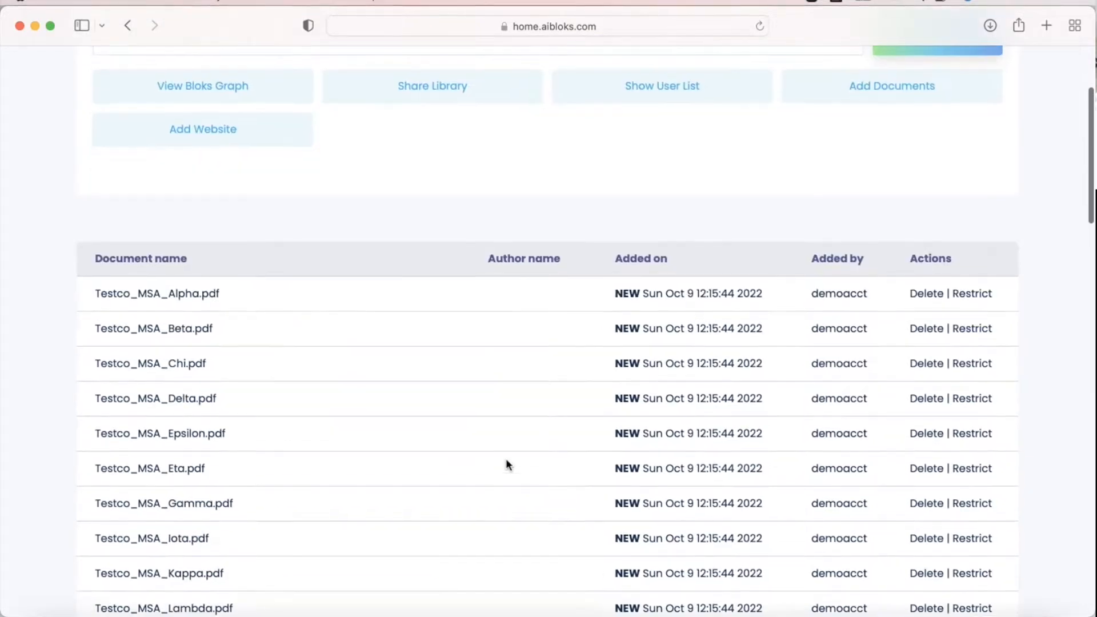
{"action": "scroll", "coordinate": [506, 464], "scroll_direction": "down", "scroll_amount": 3}
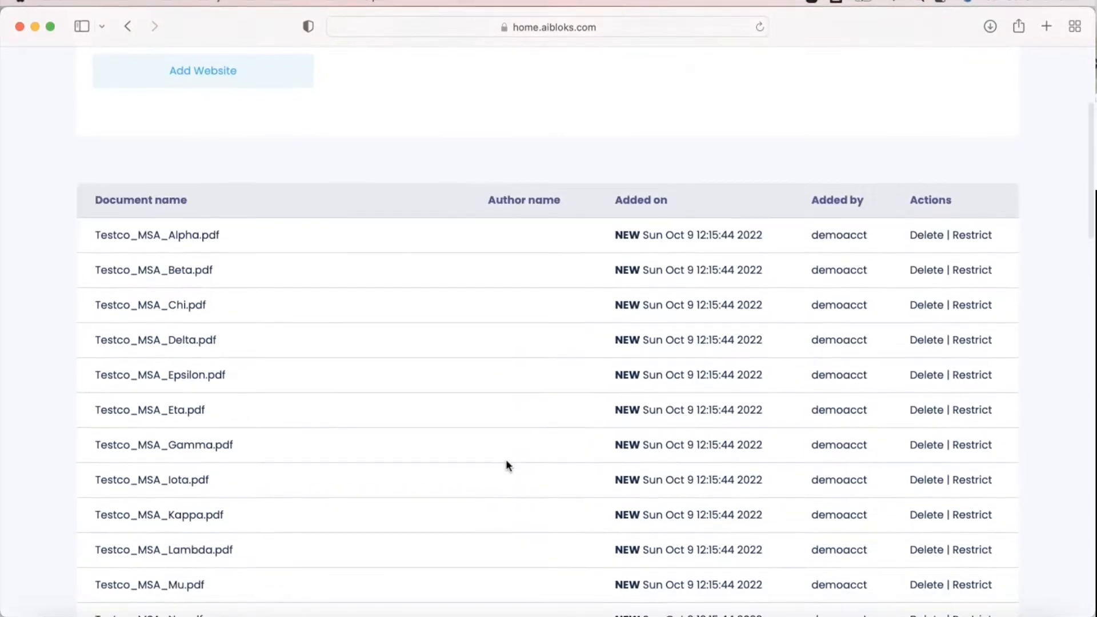
{"action": "scroll", "coordinate": [506, 464], "scroll_direction": "down", "scroll_amount": 2}
{"action": "scroll", "coordinate": [506, 462], "scroll_direction": "down", "scroll_amount": 2}
{"action": "scroll", "coordinate": [506, 462], "scroll_direction": "down", "scroll_amount": 3}
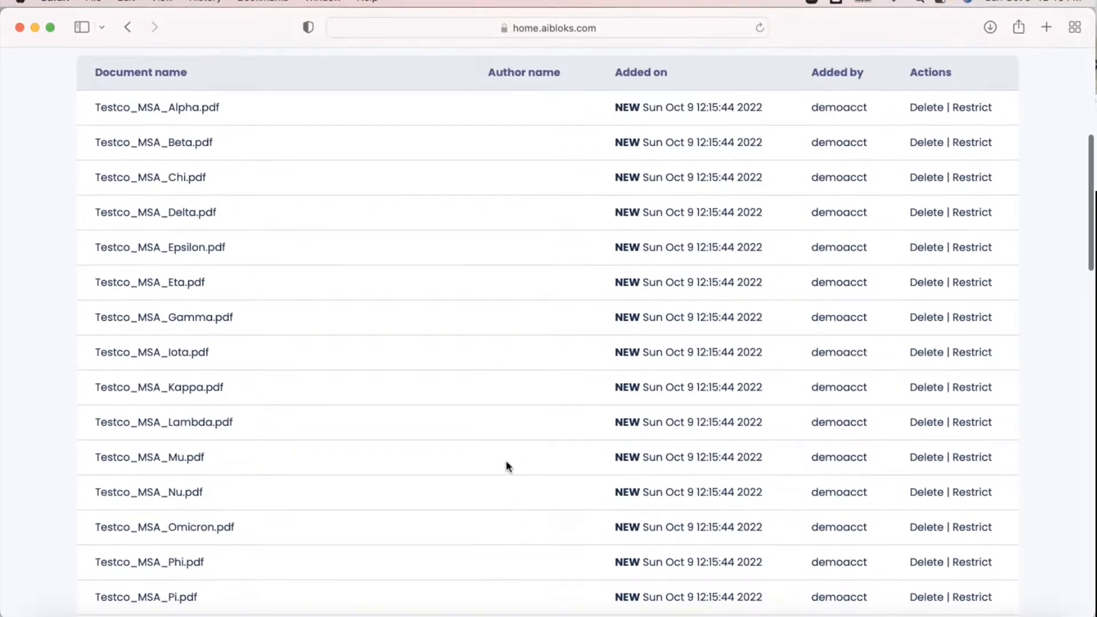
{"action": "scroll", "coordinate": [506, 467], "scroll_direction": "down", "scroll_amount": 12}
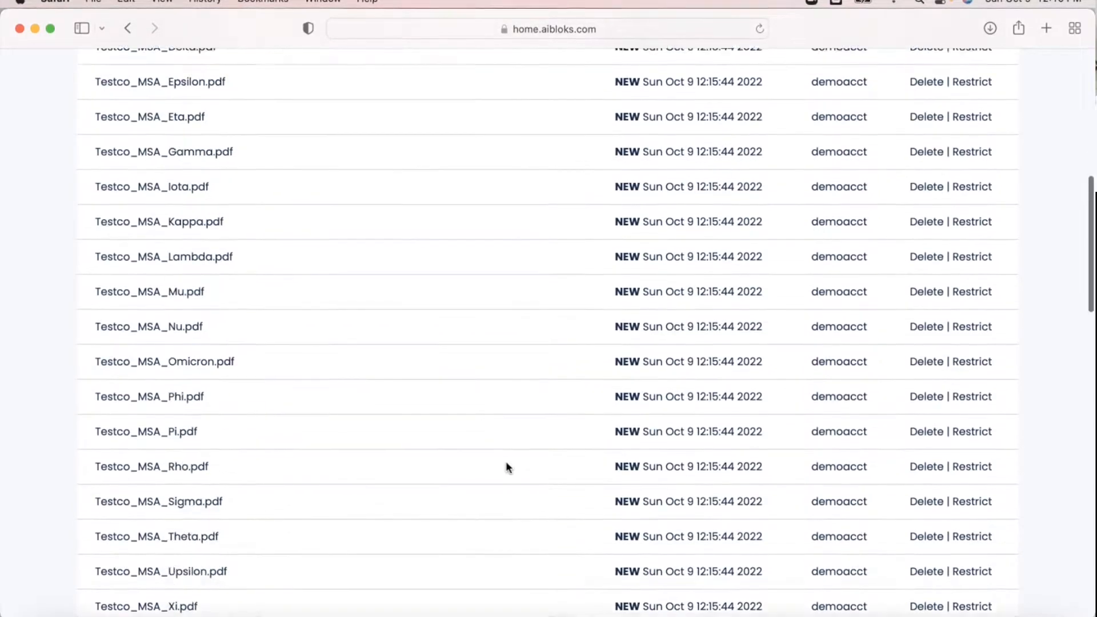
{"action": "scroll", "coordinate": [506, 467], "scroll_direction": "down", "scroll_amount": 2}
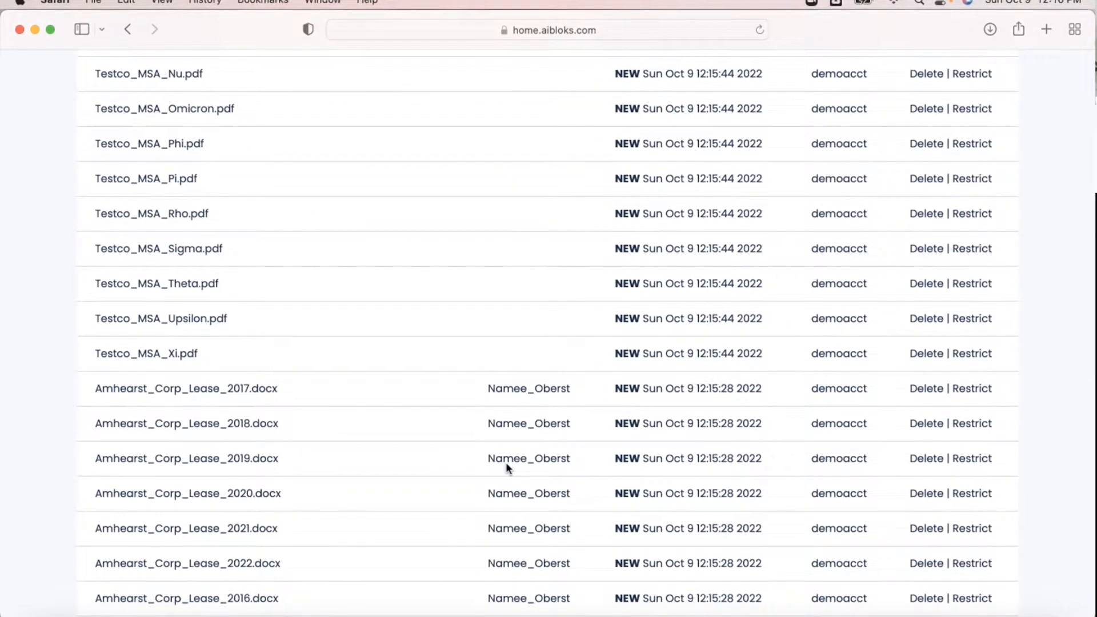
{"action": "scroll", "coordinate": [507, 467], "scroll_direction": "down", "scroll_amount": 6}
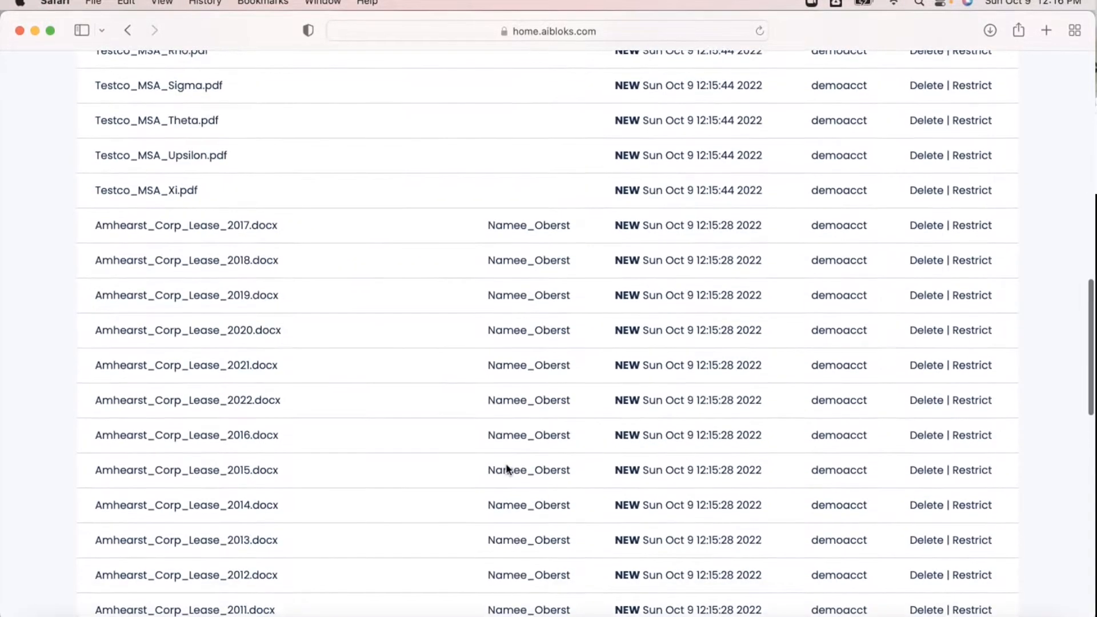
{"action": "scroll", "coordinate": [507, 469], "scroll_direction": "down", "scroll_amount": 7}
{"action": "scroll", "coordinate": [506, 467], "scroll_direction": "down", "scroll_amount": 3}
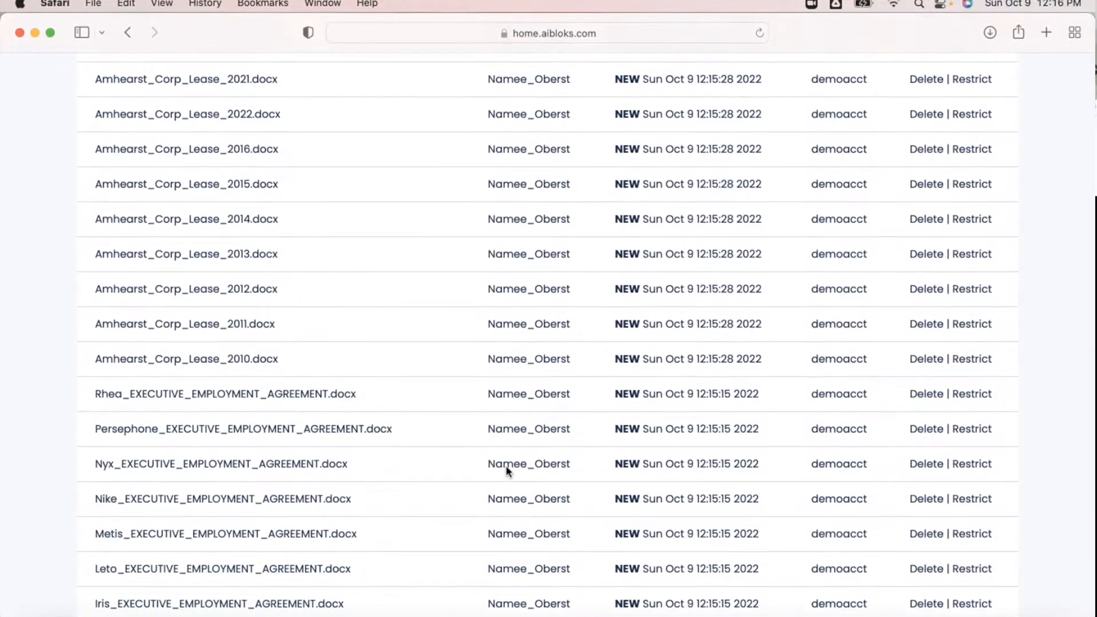
{"action": "scroll", "coordinate": [506, 465], "scroll_direction": "down", "scroll_amount": 5}
{"action": "scroll", "coordinate": [506, 468], "scroll_direction": "down", "scroll_amount": 6}
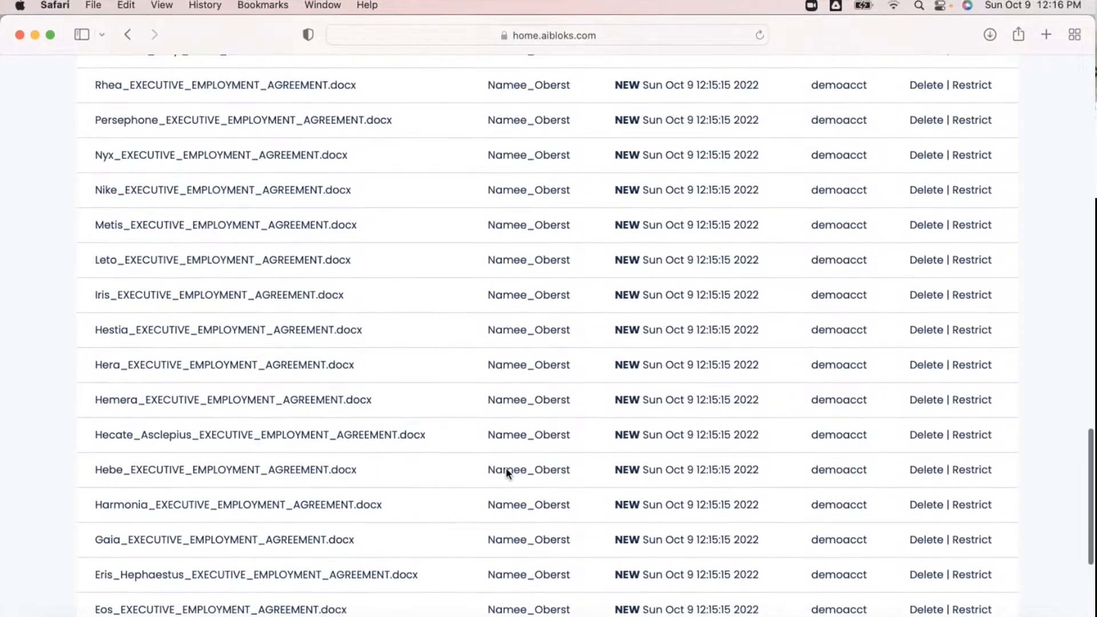
{"action": "scroll", "coordinate": [506, 472], "scroll_direction": "down", "scroll_amount": 1}
{"action": "scroll", "coordinate": [505, 472], "scroll_direction": "up", "scroll_amount": 2}
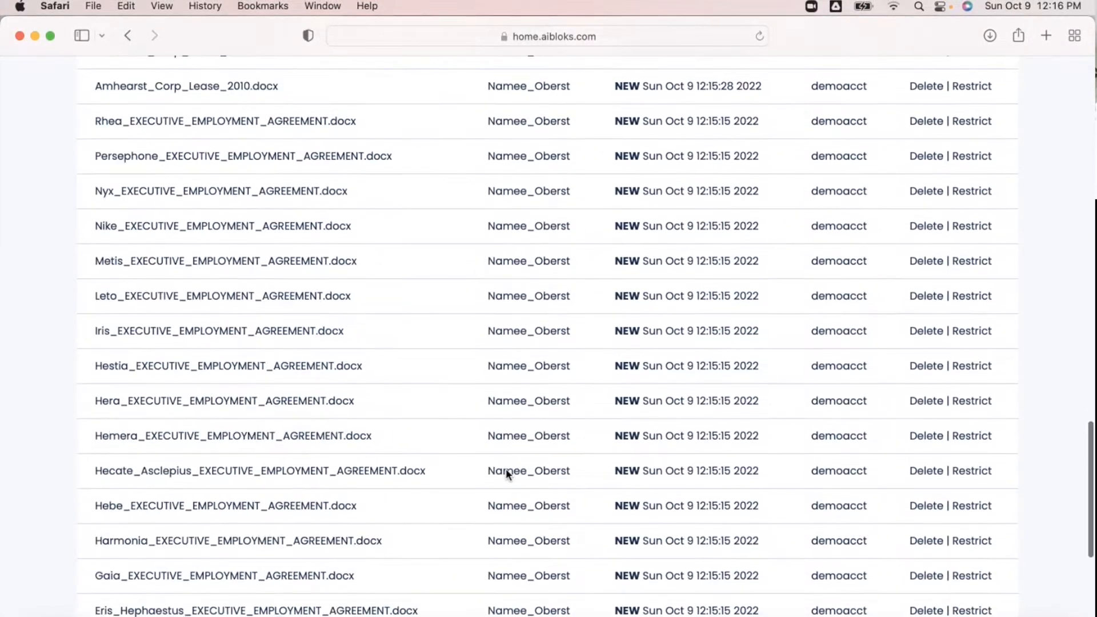
{"action": "scroll", "coordinate": [506, 471], "scroll_direction": "down", "scroll_amount": 2}
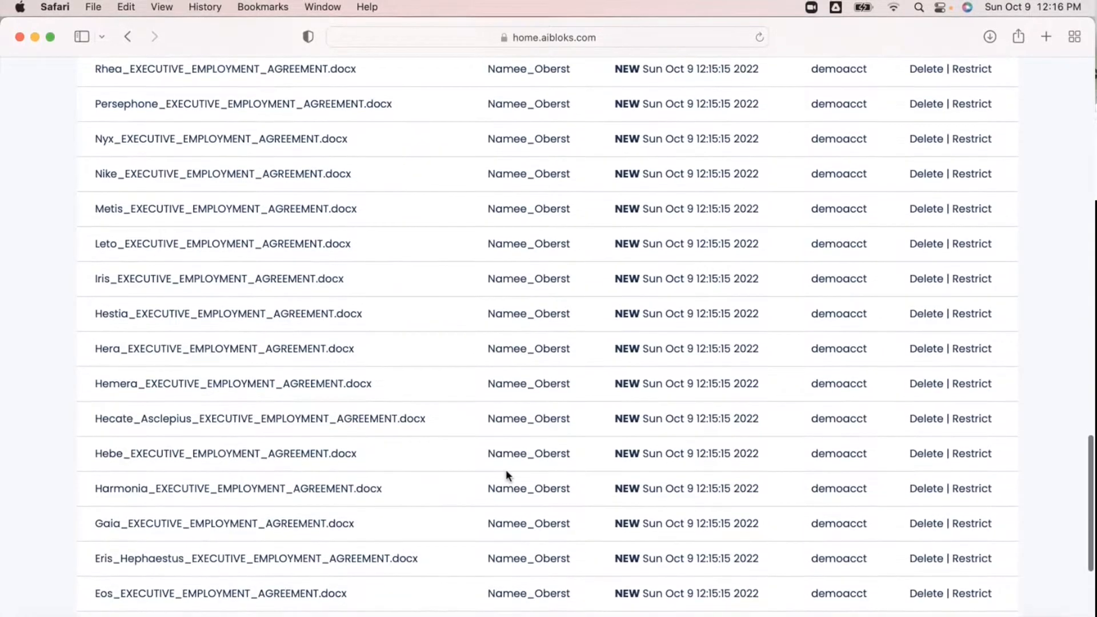
{"action": "scroll", "coordinate": [507, 472], "scroll_direction": "down", "scroll_amount": 1}
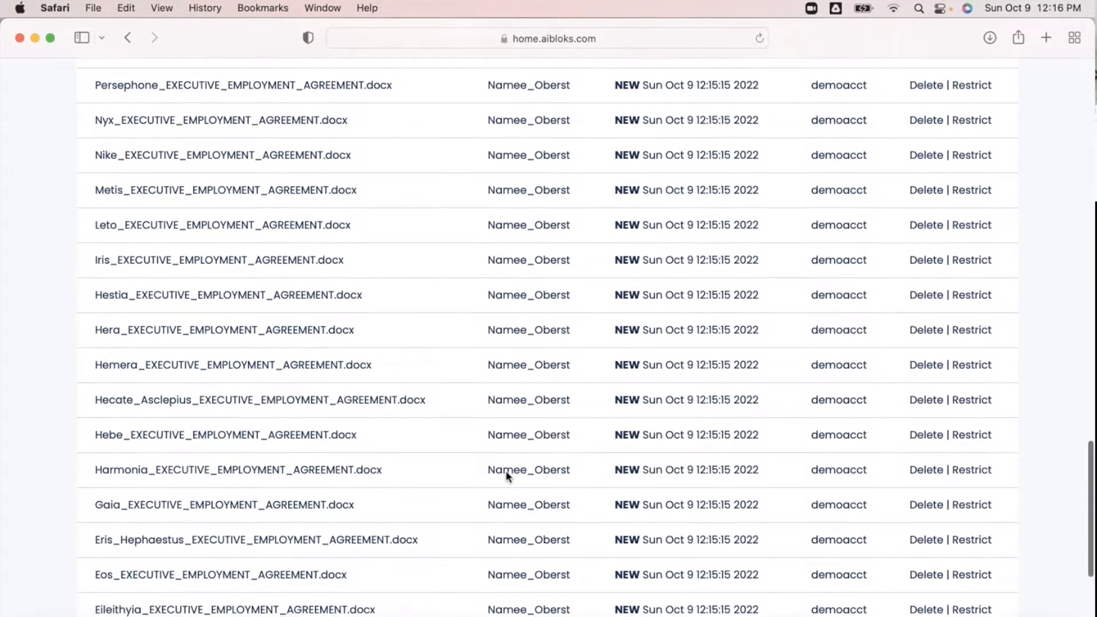
{"action": "scroll", "coordinate": [506, 471], "scroll_direction": "down", "scroll_amount": 1}
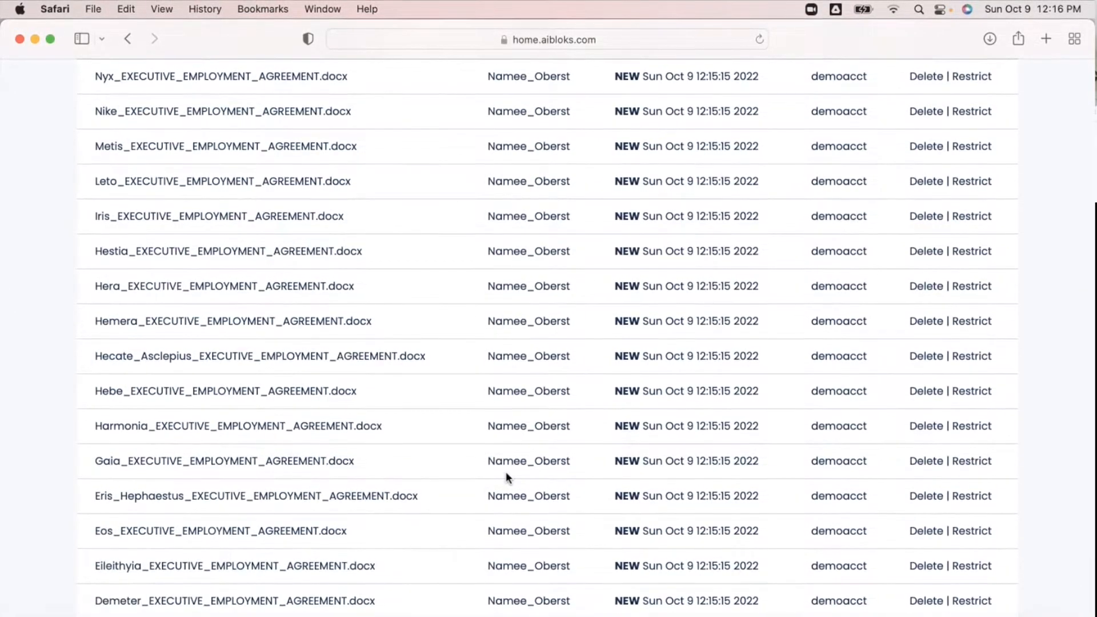
{"action": "scroll", "coordinate": [506, 472], "scroll_direction": "down", "scroll_amount": 1}
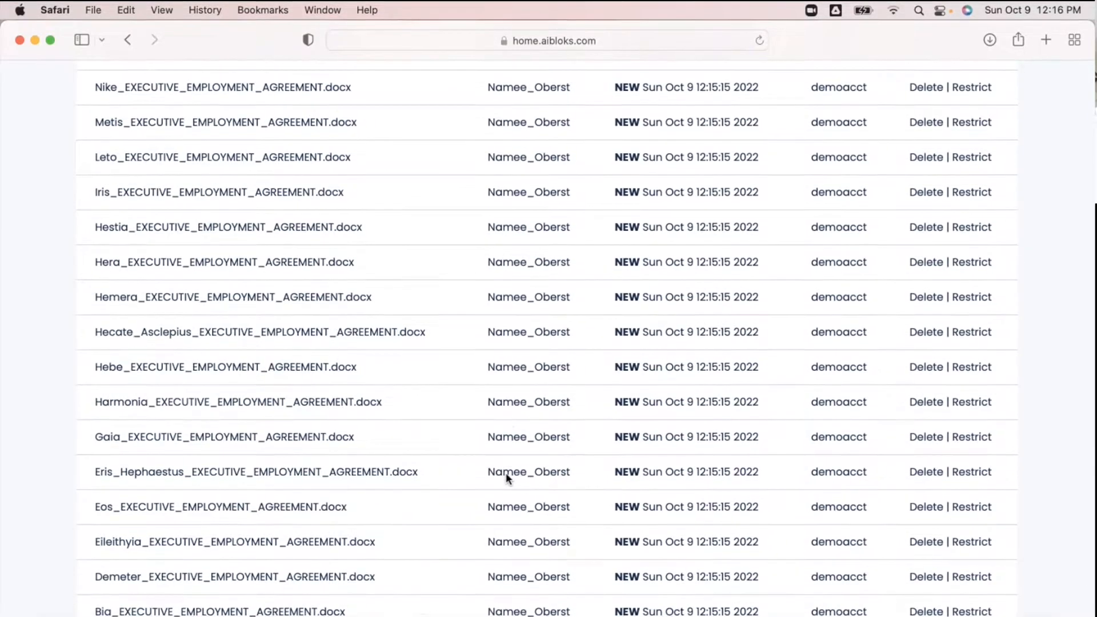
Download Hera_EXECUTIVE_EMPLOYMENT_AGREEMENT.docx from the library and open the downloaded file in Word
{"action": "scroll", "coordinate": [506, 474], "scroll_direction": "up", "scroll_amount": 2}
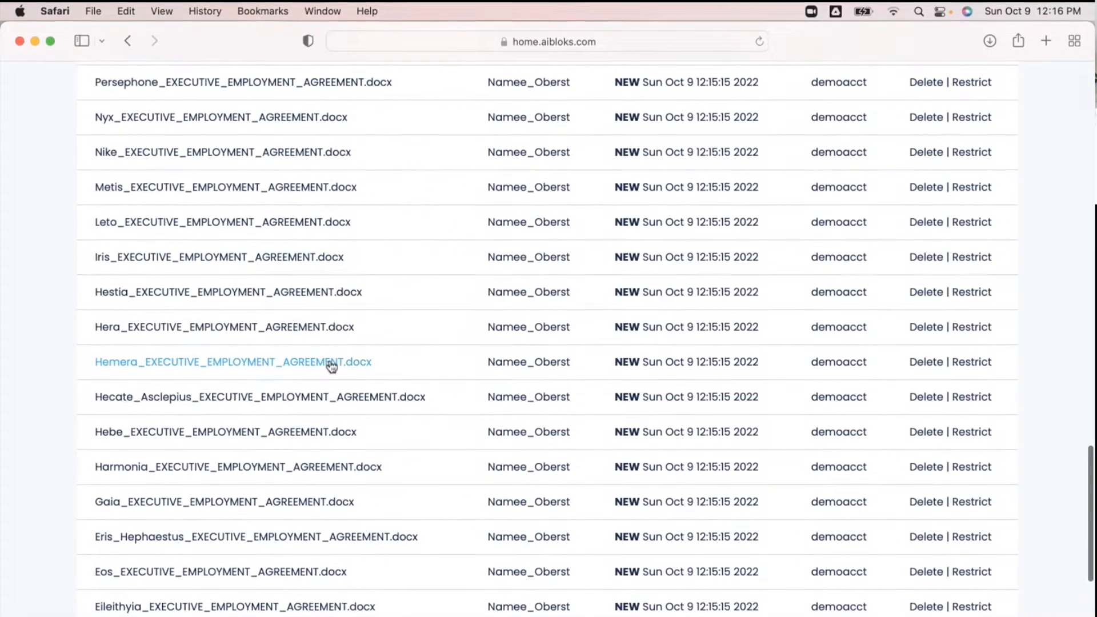
{"action": "left_click", "coordinate": [303, 331]}
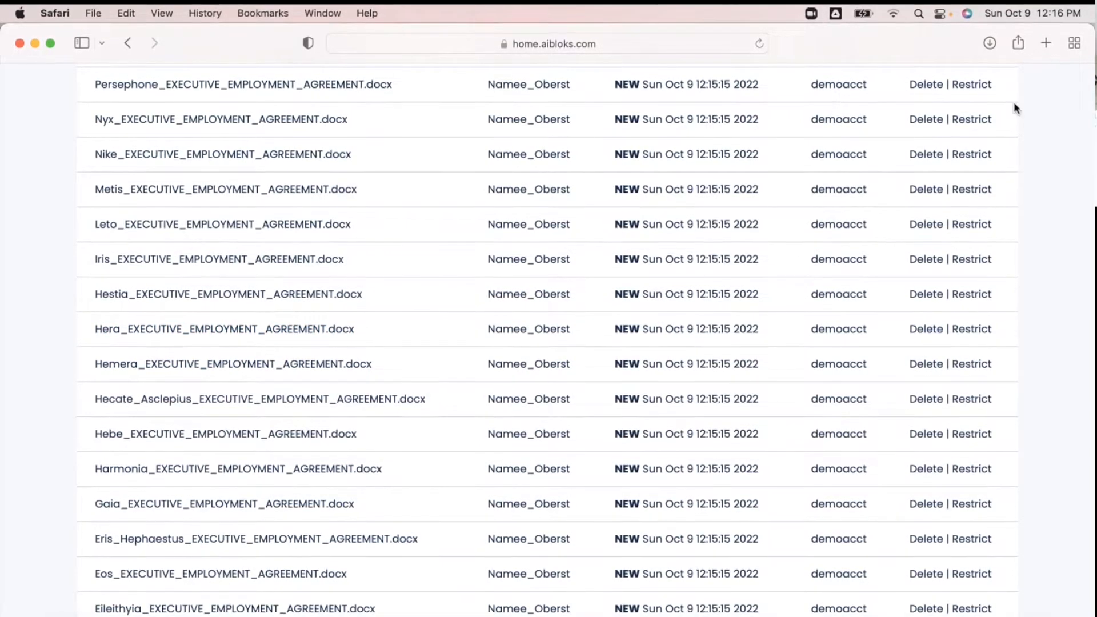
{"action": "left_click", "coordinate": [990, 44]}
{"action": "double_click", "coordinate": [879, 114]}
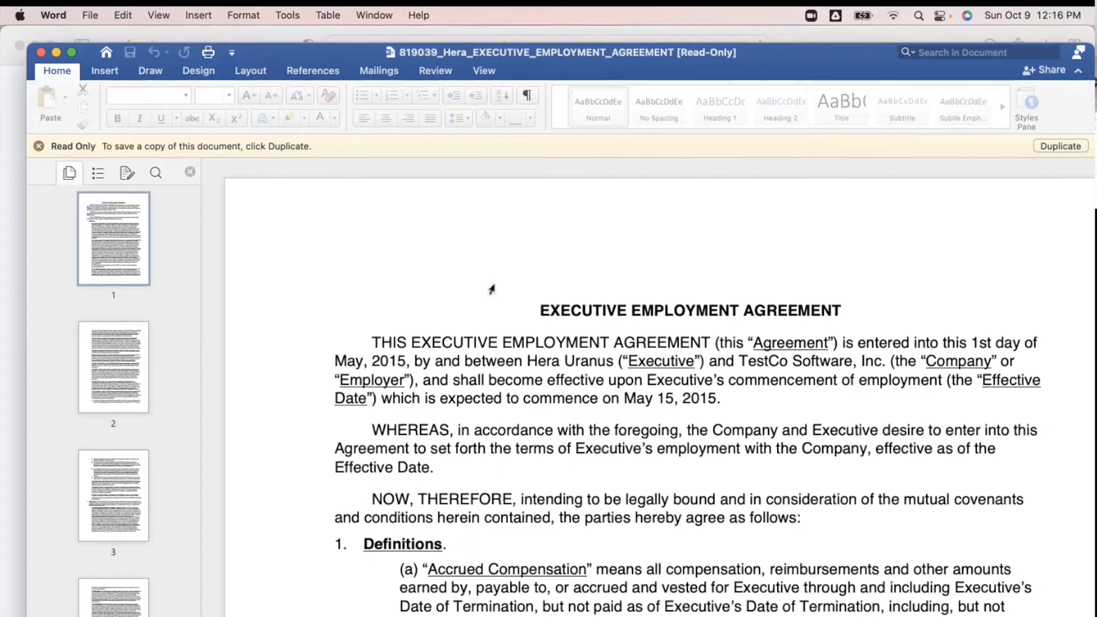
Read through the executive employment agreement, from the Definitions section to the Employment duties section
{"action": "scroll", "coordinate": [494, 284], "scroll_direction": "down", "scroll_amount": 5}
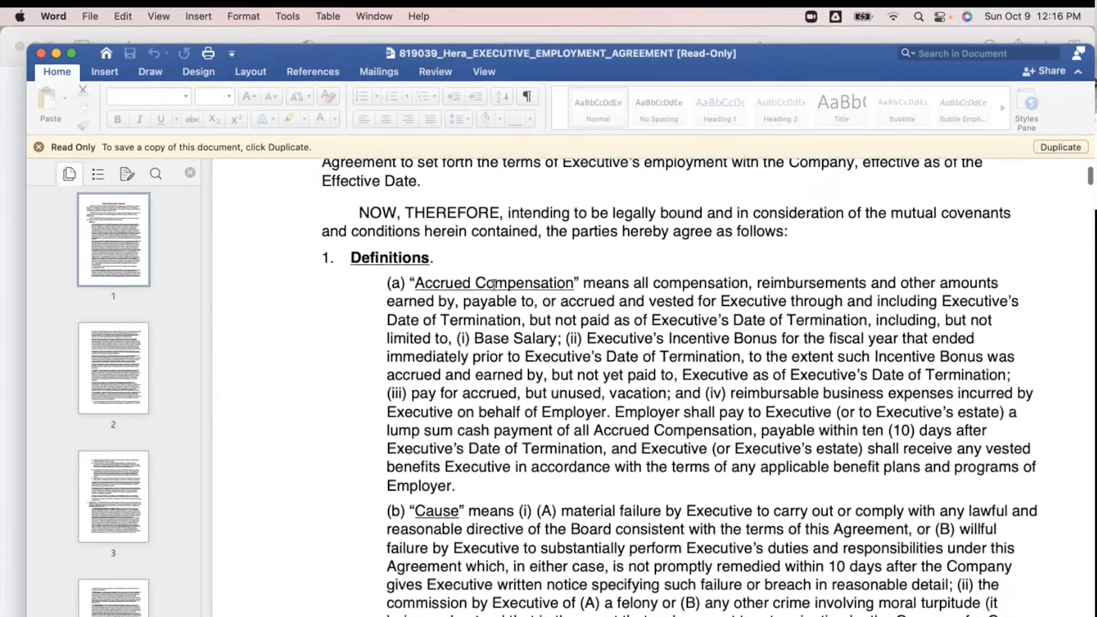
{"action": "scroll", "coordinate": [494, 286], "scroll_direction": "down", "scroll_amount": 10}
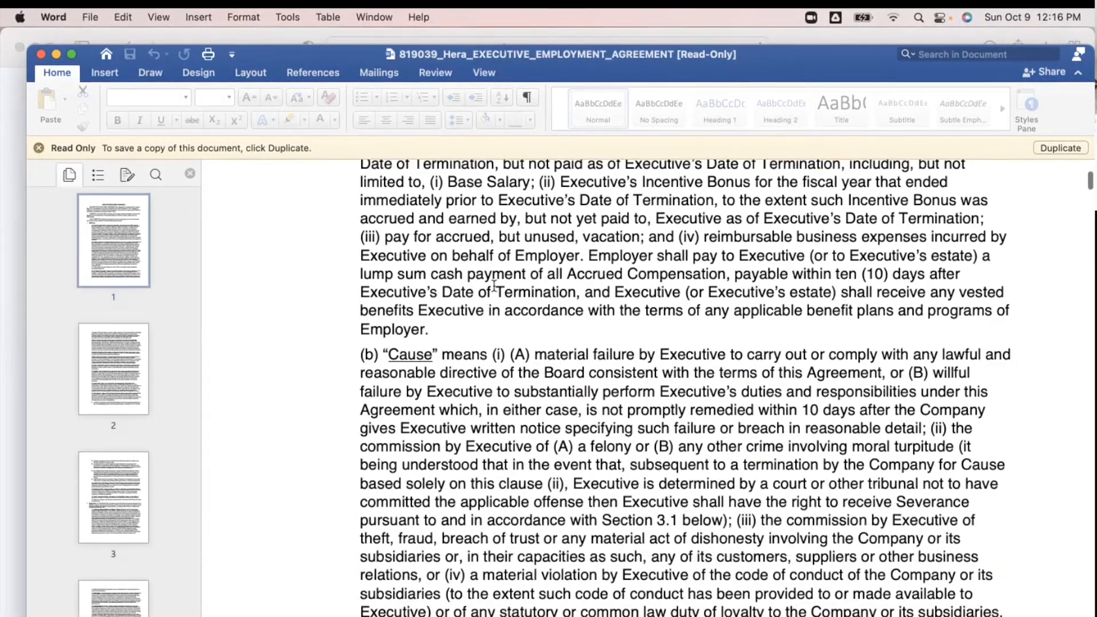
{"action": "scroll", "coordinate": [494, 286], "scroll_direction": "down", "scroll_amount": 15}
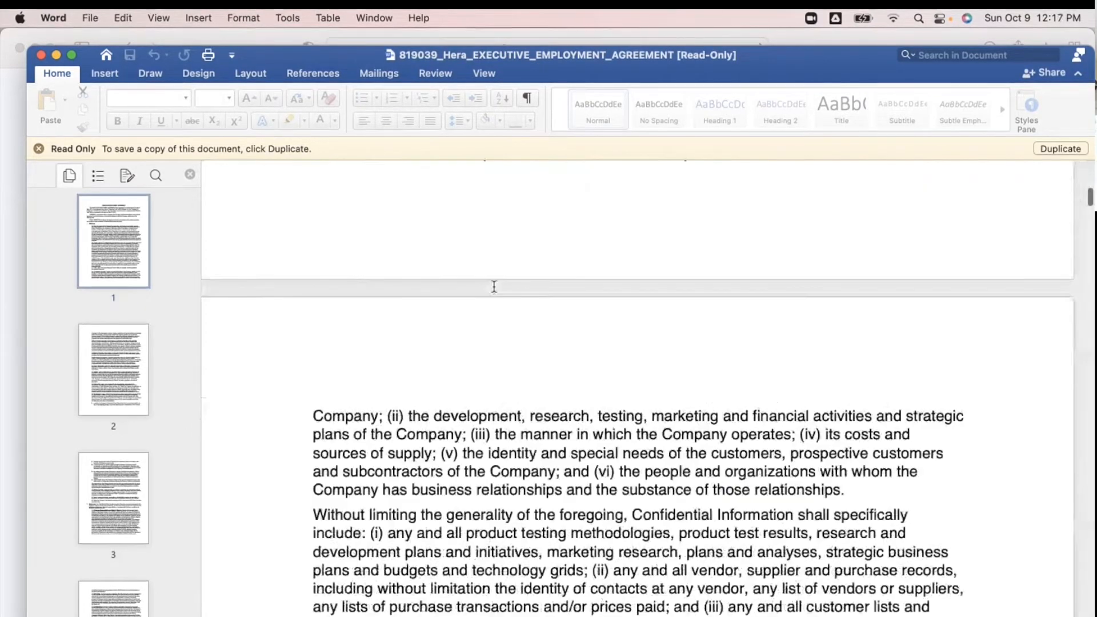
{"action": "scroll", "coordinate": [494, 286], "scroll_direction": "down", "scroll_amount": 4}
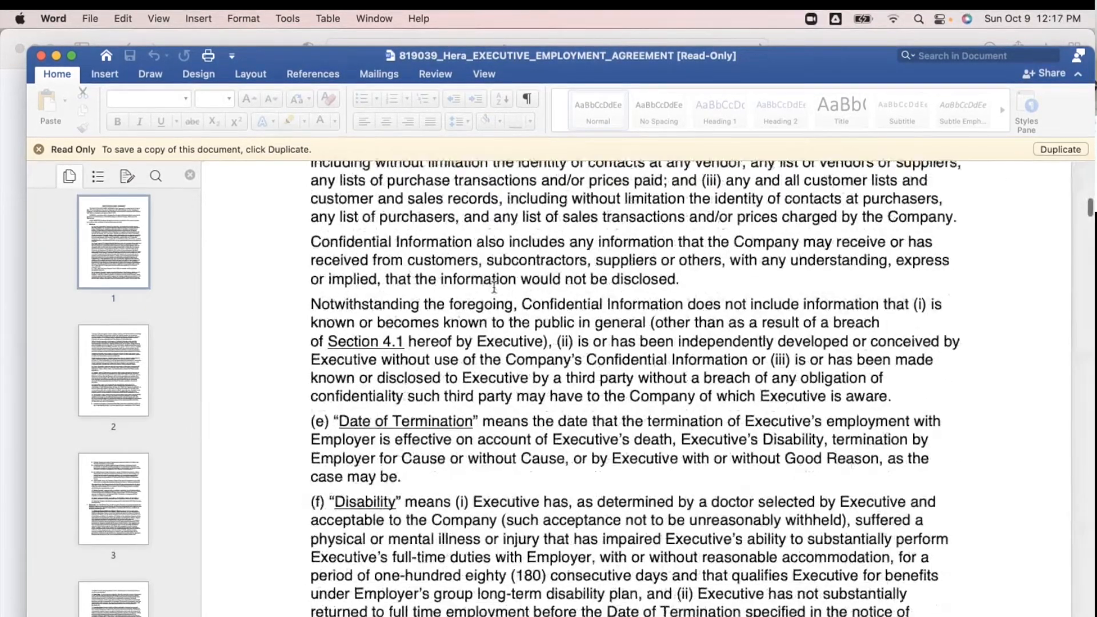
{"action": "scroll", "coordinate": [494, 284], "scroll_direction": "down", "scroll_amount": 18}
{"action": "scroll", "coordinate": [494, 287], "scroll_direction": "down", "scroll_amount": 10}
{"action": "scroll", "coordinate": [494, 287], "scroll_direction": "down", "scroll_amount": 5}
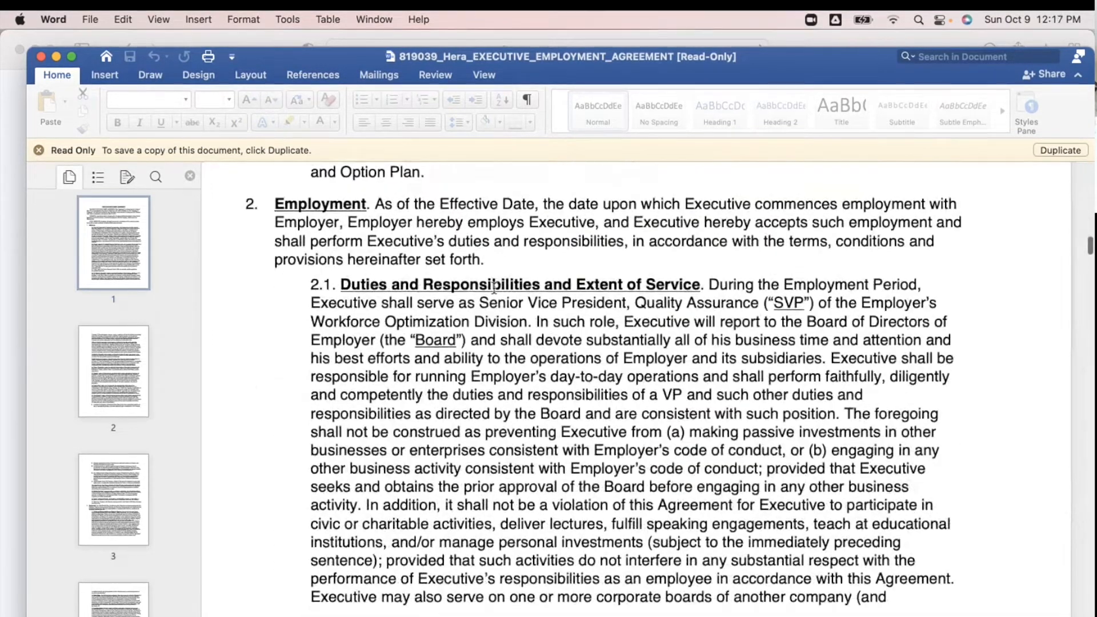
{"action": "scroll", "coordinate": [493, 289], "scroll_direction": "down", "scroll_amount": 8}
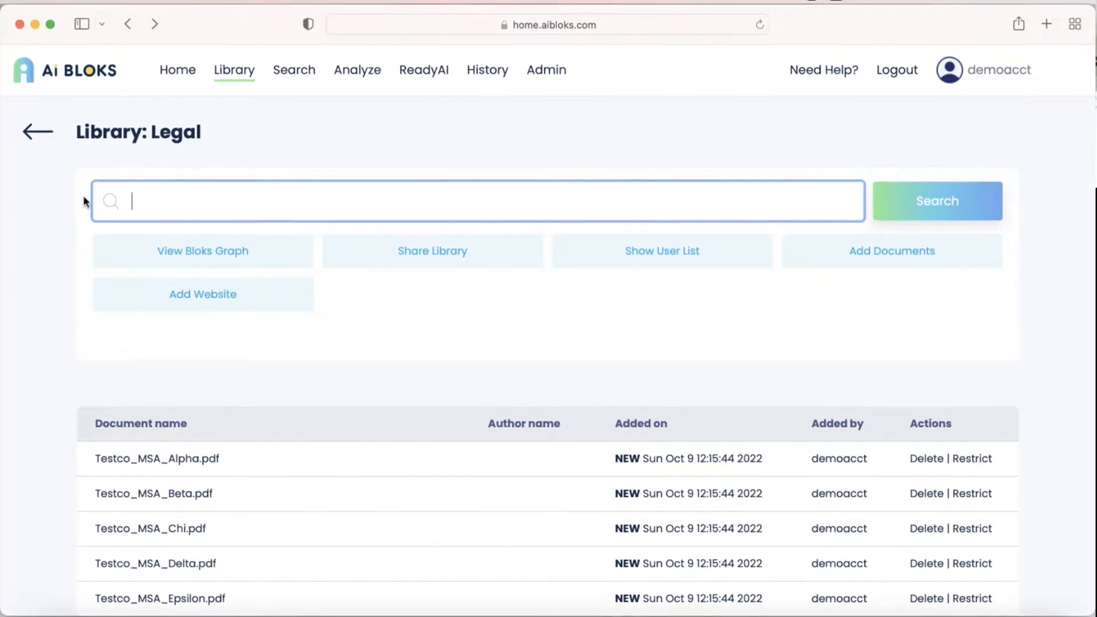
Search the Legal library for "equity value of the company" and examine the matching agreement passages
{"action": "type", "text": "equity value of the company"}
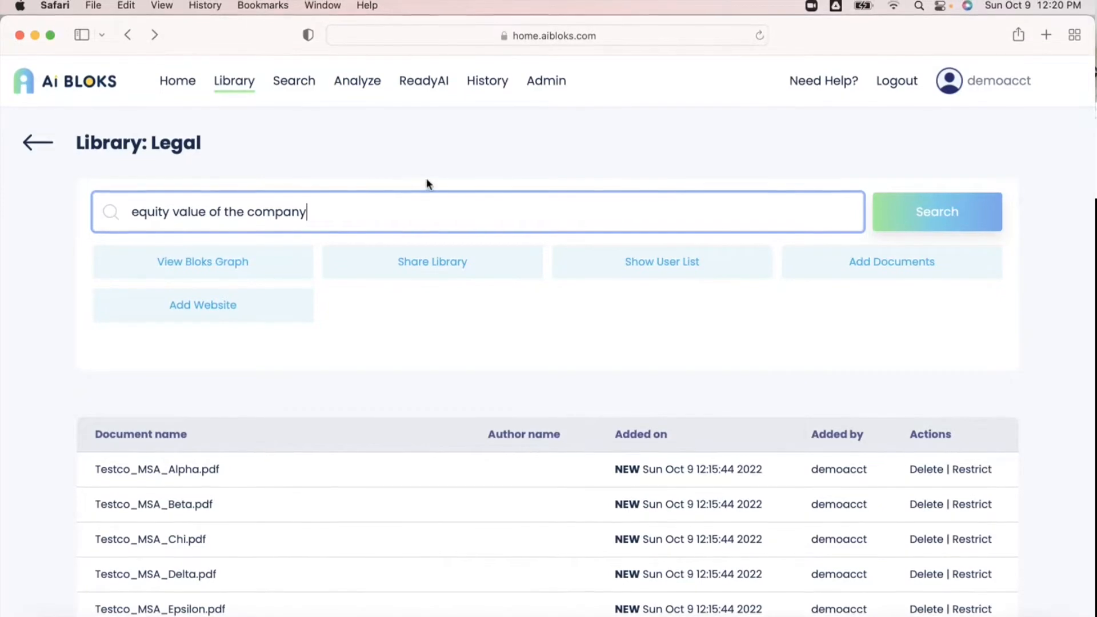
{"action": "left_click", "coordinate": [954, 215]}
{"action": "scroll", "coordinate": [483, 395], "scroll_direction": "down", "scroll_amount": 3}
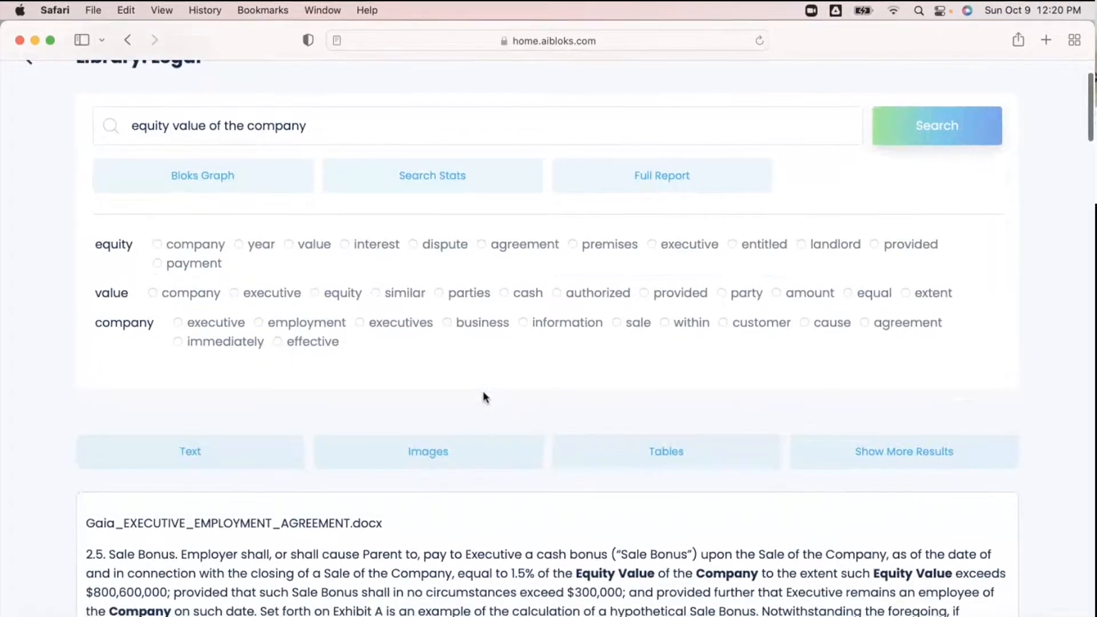
{"action": "scroll", "coordinate": [484, 396], "scroll_direction": "down", "scroll_amount": 5}
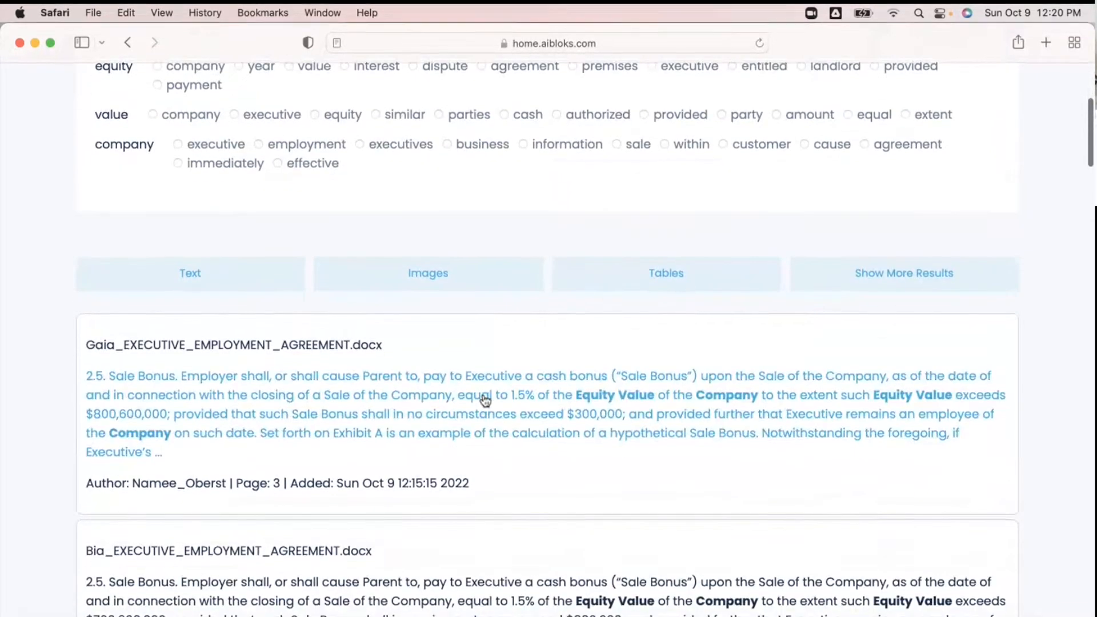
{"action": "scroll", "coordinate": [485, 400], "scroll_direction": "down", "scroll_amount": 3}
{"action": "scroll", "coordinate": [482, 398], "scroll_direction": "down", "scroll_amount": 1}
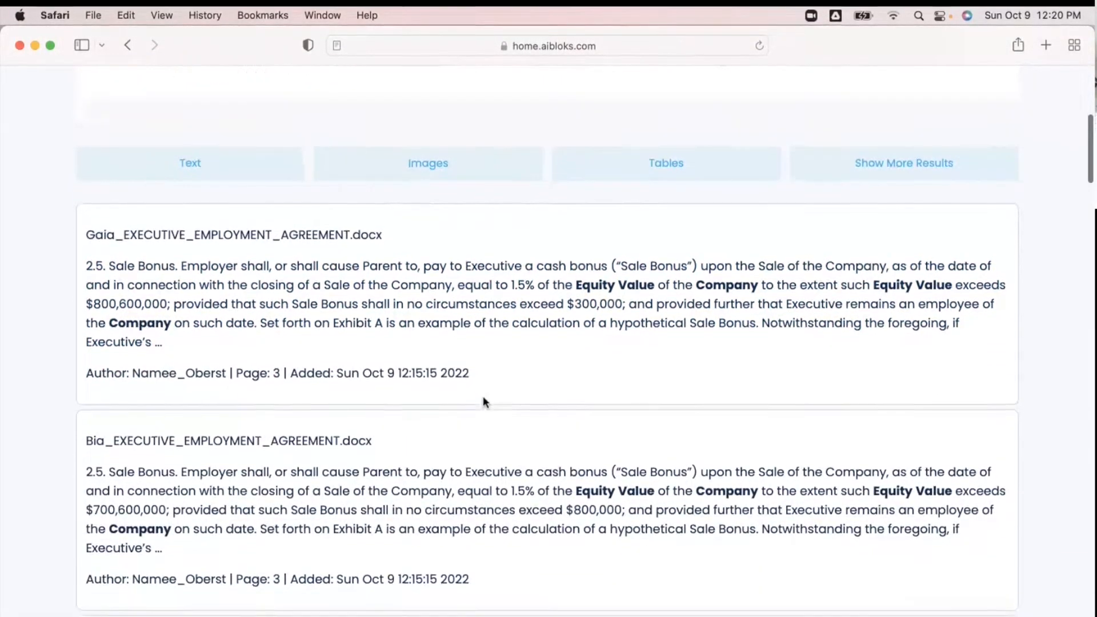
{"action": "scroll", "coordinate": [483, 398], "scroll_direction": "down", "scroll_amount": 2}
{"action": "scroll", "coordinate": [483, 399], "scroll_direction": "down", "scroll_amount": 1}
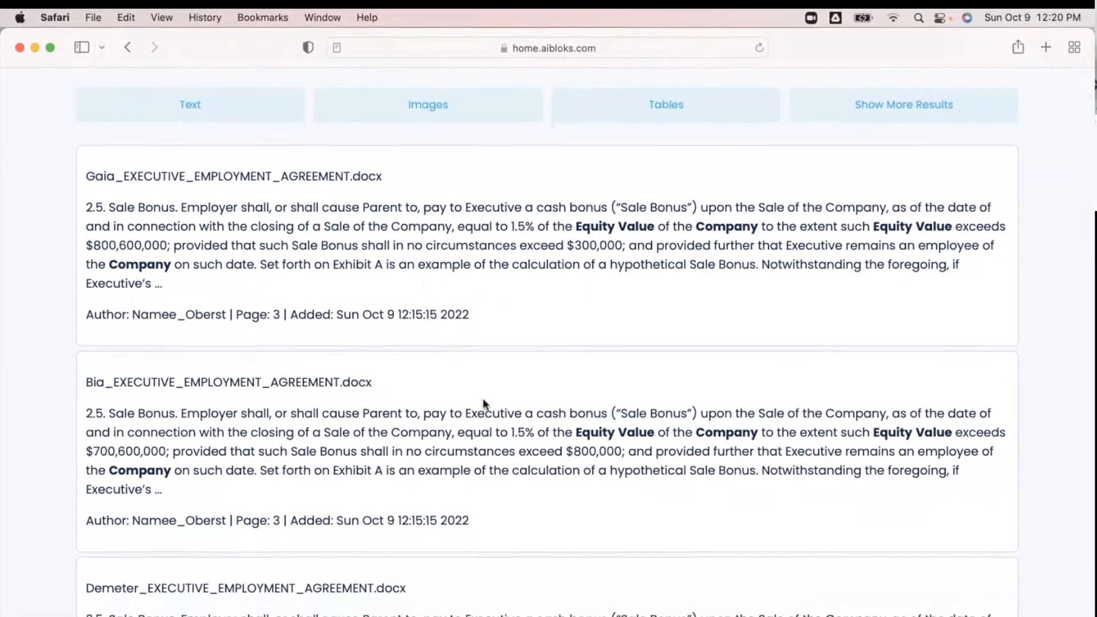
{"action": "scroll", "coordinate": [483, 403], "scroll_direction": "down", "scroll_amount": 3}
{"action": "scroll", "coordinate": [483, 406], "scroll_direction": "down", "scroll_amount": 3}
{"action": "scroll", "coordinate": [483, 407], "scroll_direction": "down", "scroll_amount": 2}
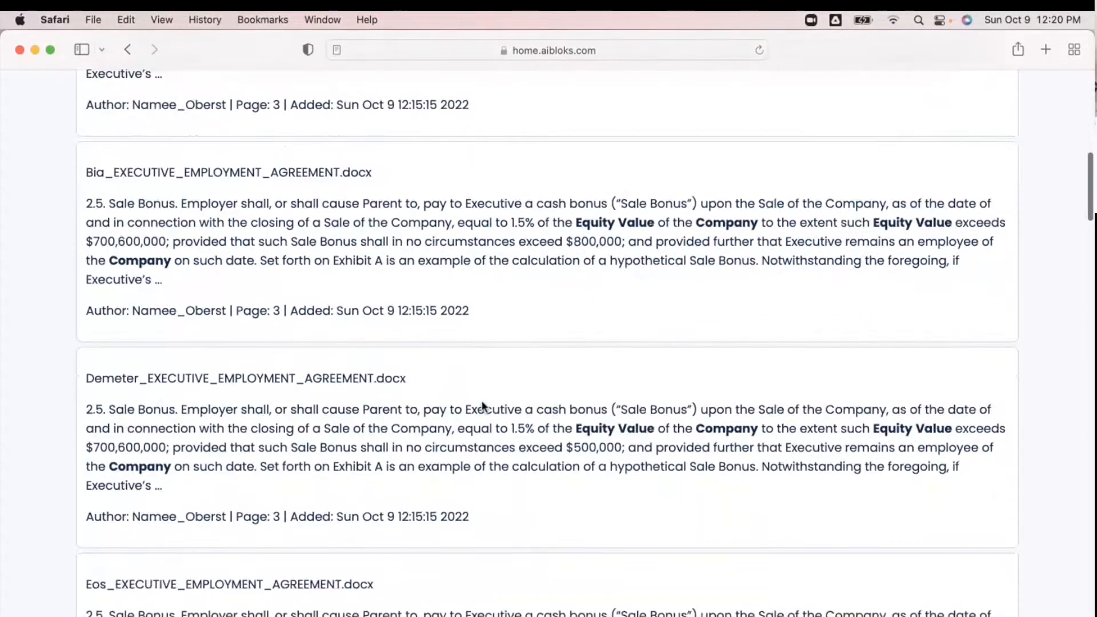
Compare the remaining sale bonus passages in the "equity value of the company" results, including the Demeter, Eos and Artemis_Poseidon agreements
{"action": "scroll", "coordinate": [482, 405], "scroll_direction": "down", "scroll_amount": 10}
{"action": "scroll", "coordinate": [483, 381], "scroll_direction": "down", "scroll_amount": 1}
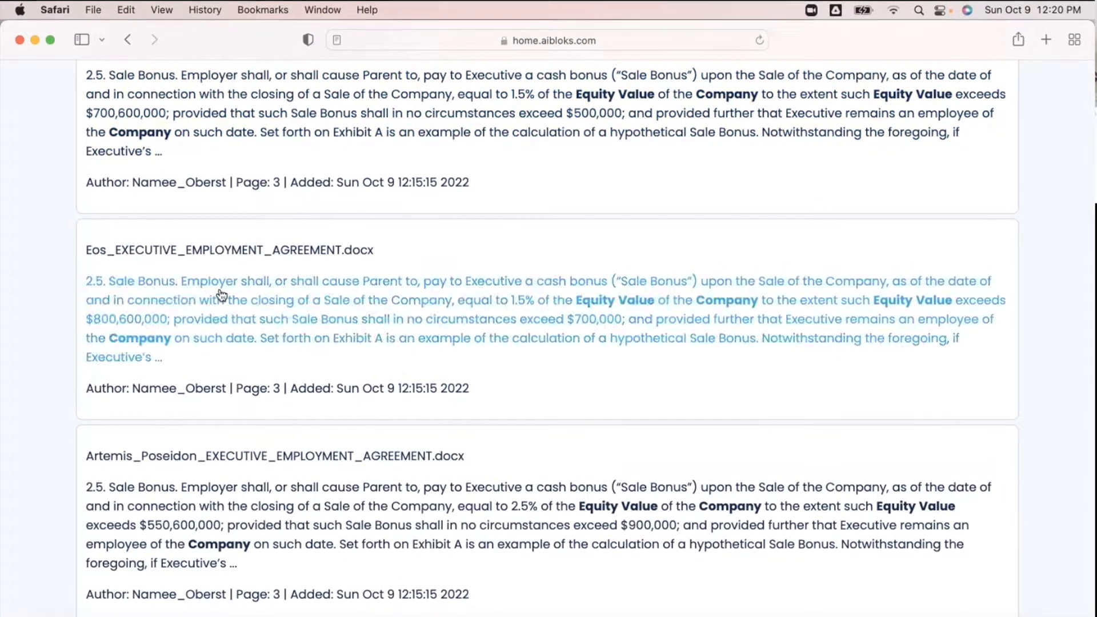
{"action": "scroll", "coordinate": [546, 401], "scroll_direction": "down", "scroll_amount": 1}
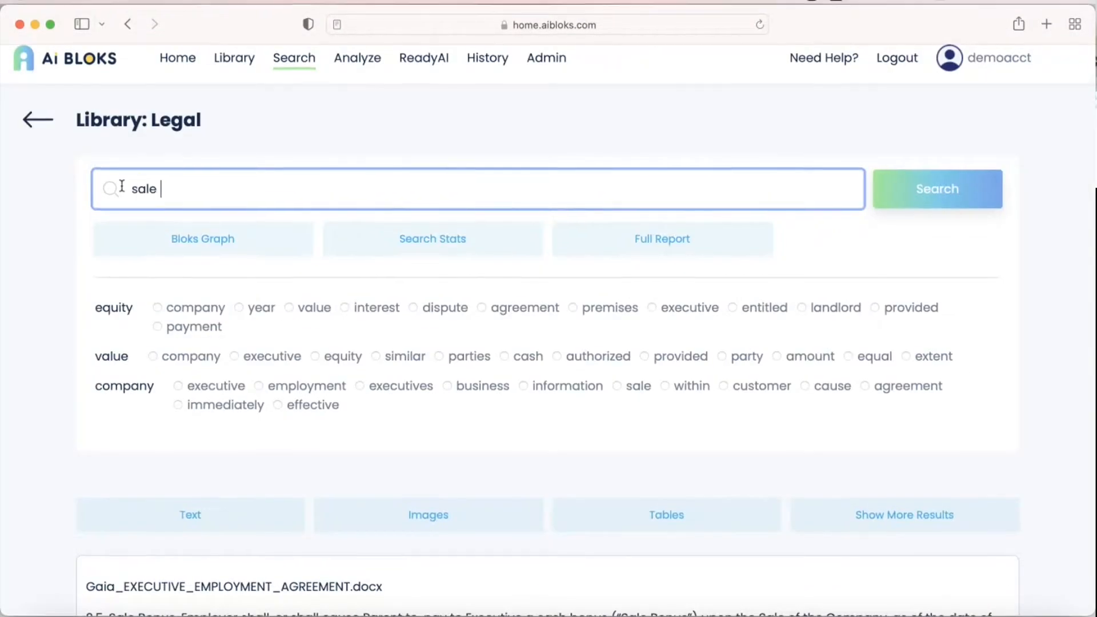
Search the Legal library for "sale bonus" and examine the matching clauses in the executive employment agreements
{"action": "type", "text": "bonus"}
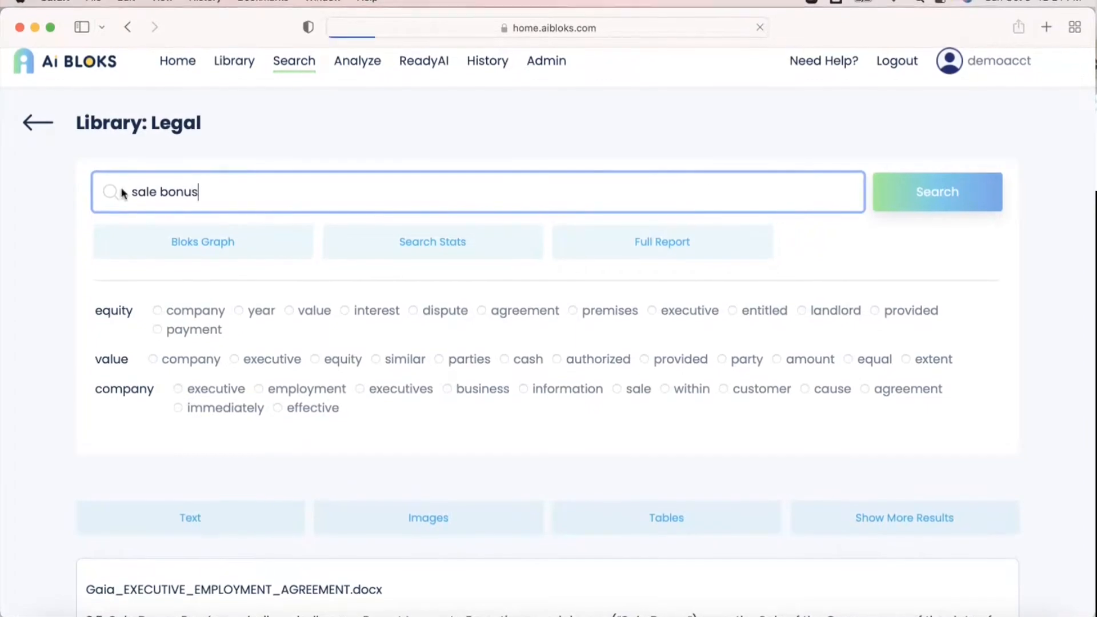
{"action": "key", "text": "Return"}
{"action": "scroll", "coordinate": [383, 496], "scroll_direction": "down", "scroll_amount": 5}
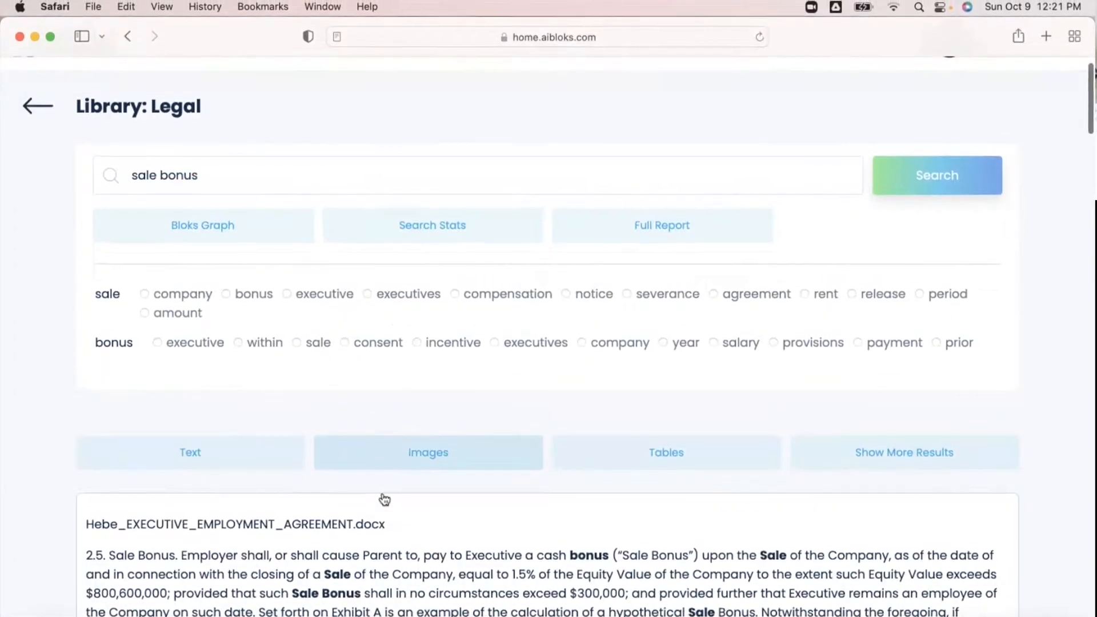
{"action": "scroll", "coordinate": [384, 504], "scroll_direction": "down", "scroll_amount": 3}
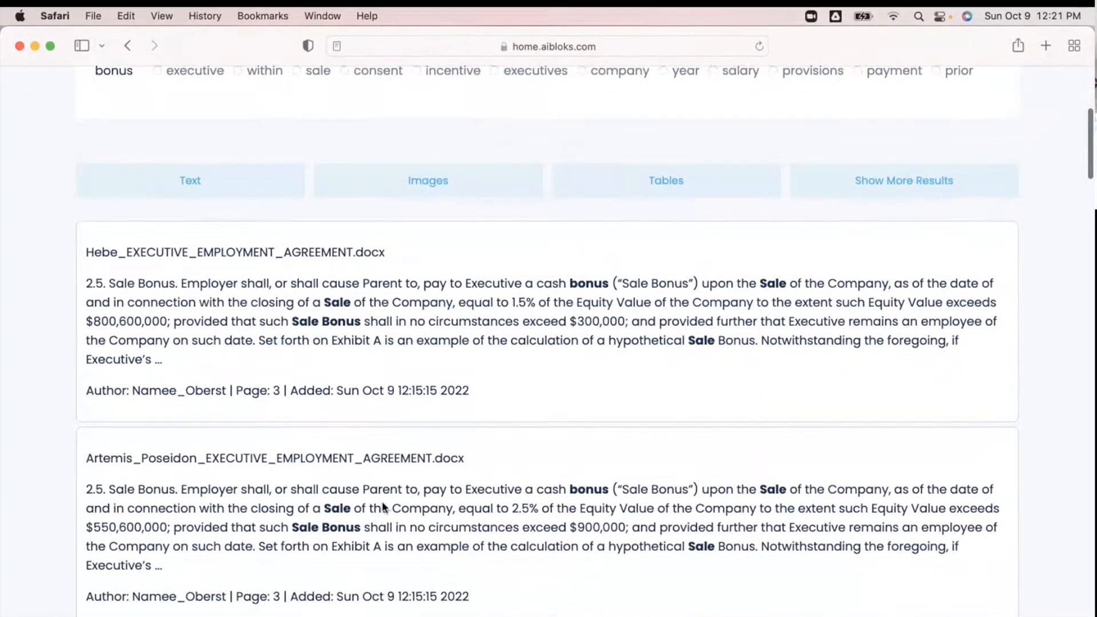
{"action": "scroll", "coordinate": [383, 325], "scroll_direction": "down", "scroll_amount": 1}
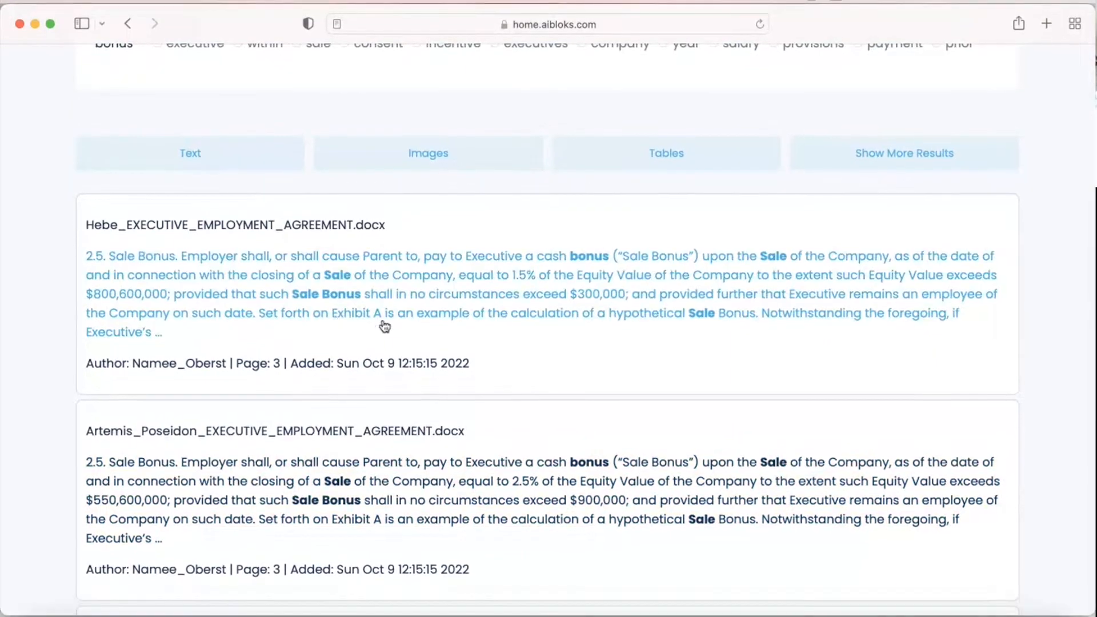
{"action": "scroll", "coordinate": [572, 384], "scroll_direction": "down", "scroll_amount": 3}
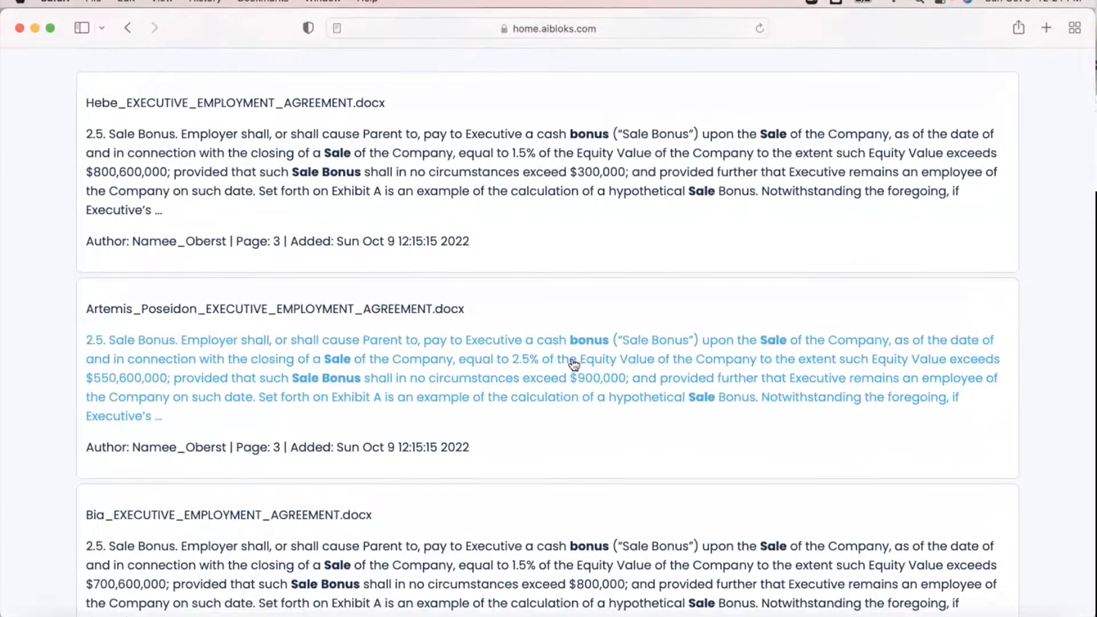
{"action": "scroll", "coordinate": [574, 369], "scroll_direction": "down", "scroll_amount": 3}
{"action": "scroll", "coordinate": [574, 374], "scroll_direction": "down", "scroll_amount": 3}
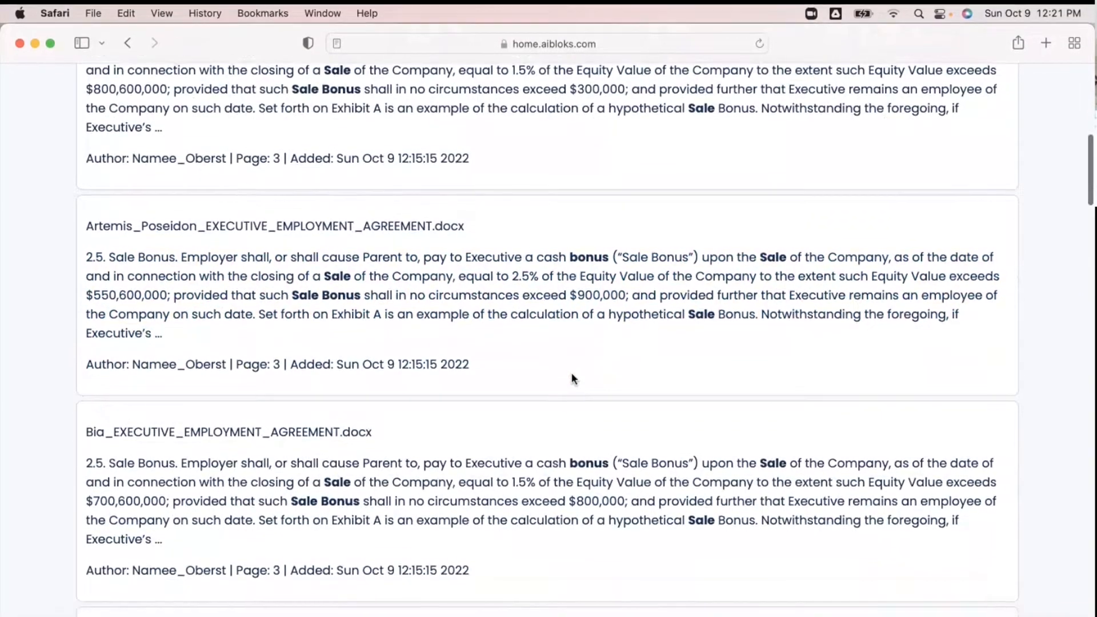
{"action": "scroll", "coordinate": [572, 380], "scroll_direction": "down", "scroll_amount": 2}
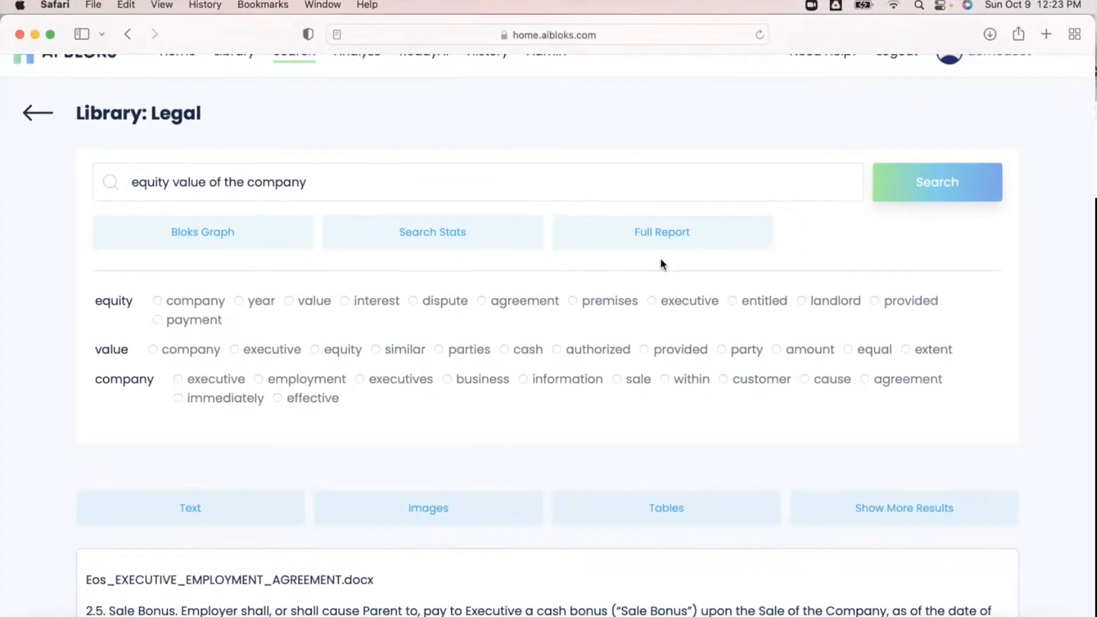
Download the full report for the "equity value of the company" search and open the CSV file in Numbers
{"action": "left_click", "coordinate": [717, 231]}
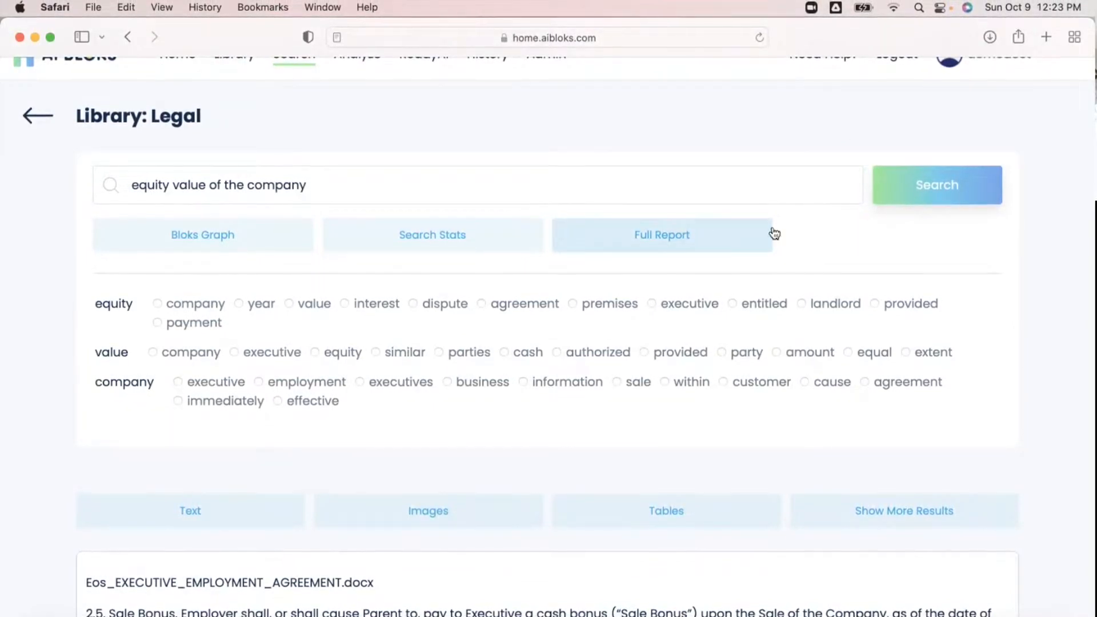
{"action": "scroll", "coordinate": [985, 131], "scroll_direction": "up", "scroll_amount": 1}
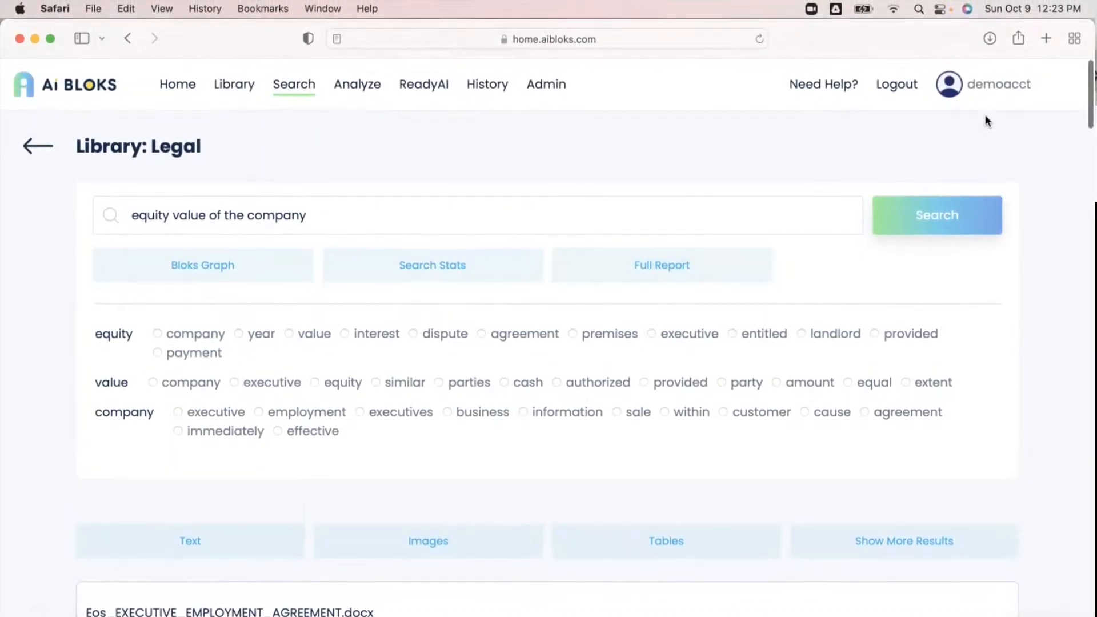
{"action": "left_click", "coordinate": [988, 41]}
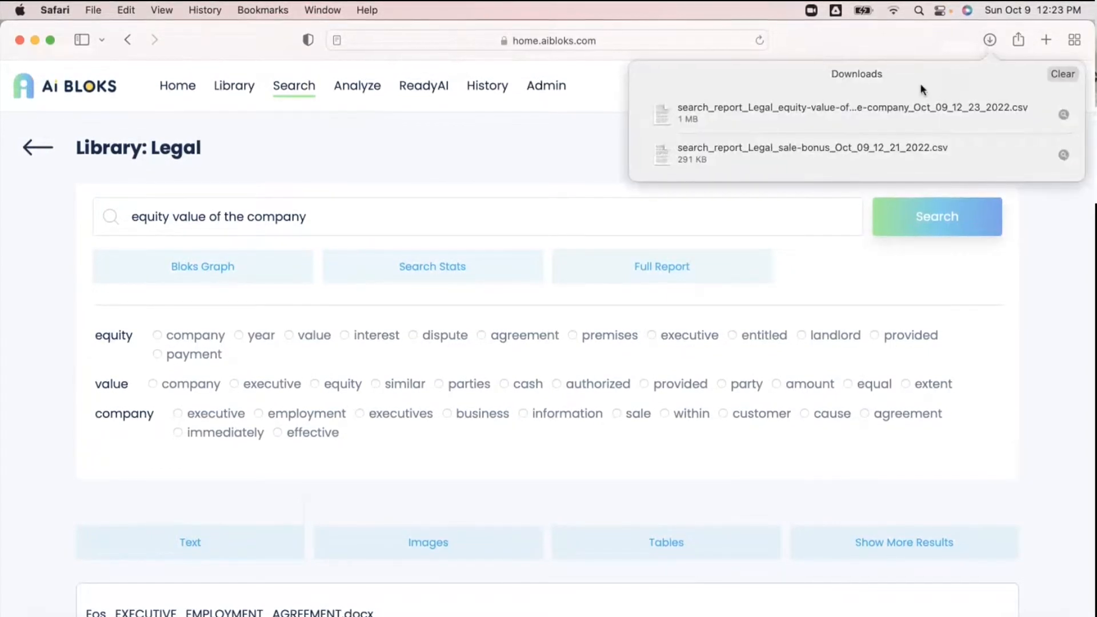
{"action": "double_click", "coordinate": [834, 108]}
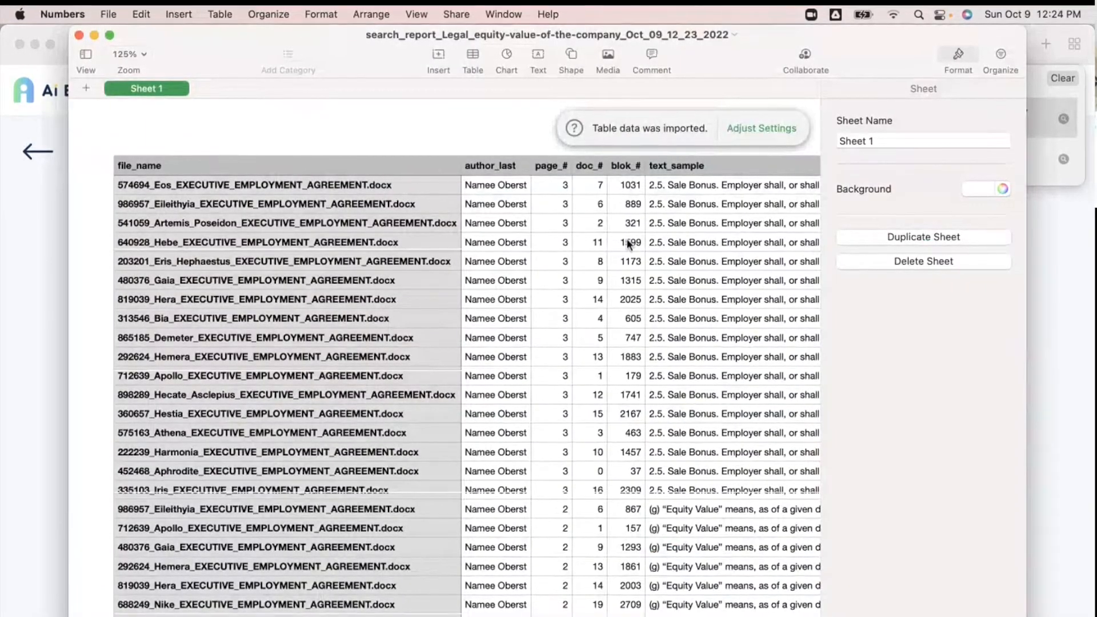
Examine the search report's rows and columns, from file names and page numbers to the text samples
{"action": "scroll", "coordinate": [627, 239], "scroll_direction": "right", "scroll_amount": 2}
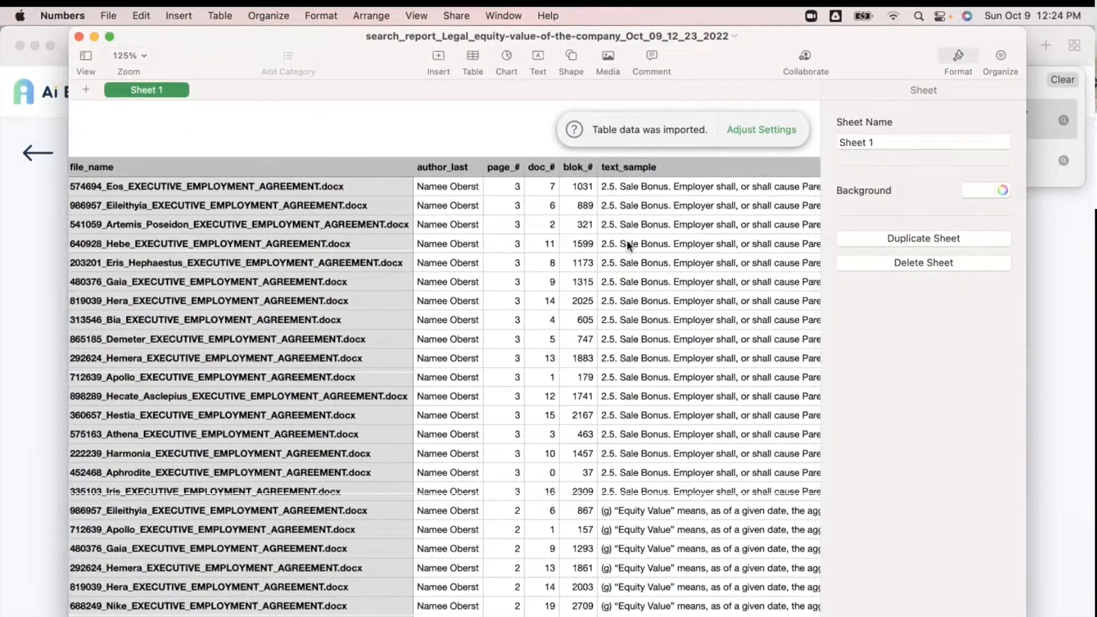
{"action": "scroll", "coordinate": [626, 239], "scroll_direction": "right", "scroll_amount": 4}
{"action": "scroll", "coordinate": [627, 241], "scroll_direction": "right", "scroll_amount": 7}
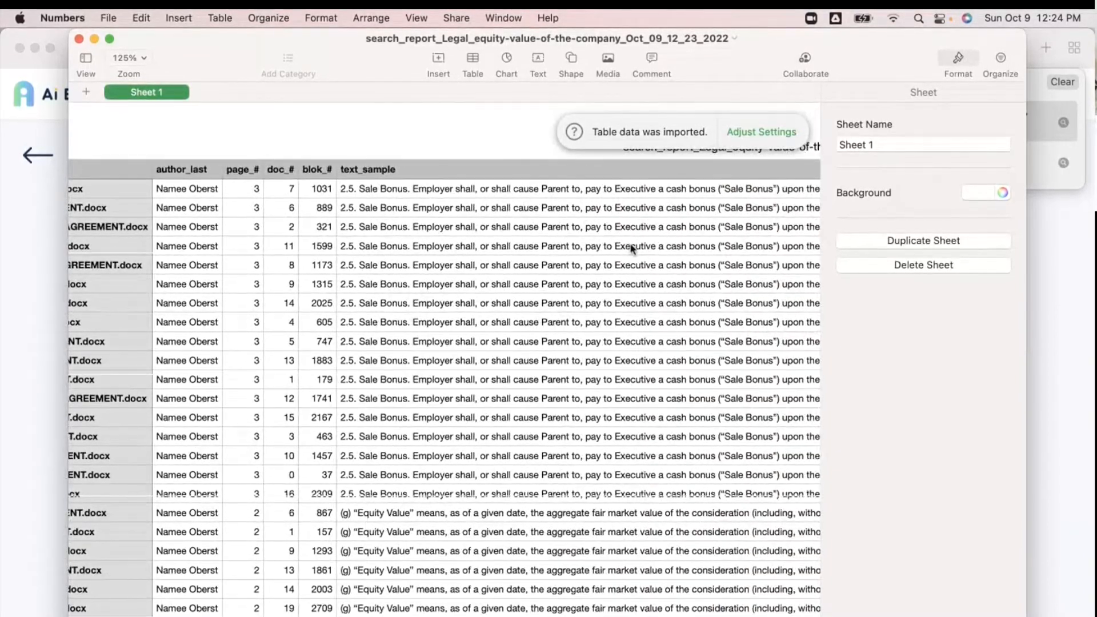
{"action": "scroll", "coordinate": [627, 243], "scroll_direction": "right", "scroll_amount": 4}
{"action": "scroll", "coordinate": [632, 247], "scroll_direction": "down", "scroll_amount": 1}
{"action": "scroll", "coordinate": [633, 250], "scroll_direction": "down", "scroll_amount": 10}
{"action": "scroll", "coordinate": [632, 249], "scroll_direction": "left", "scroll_amount": 1}
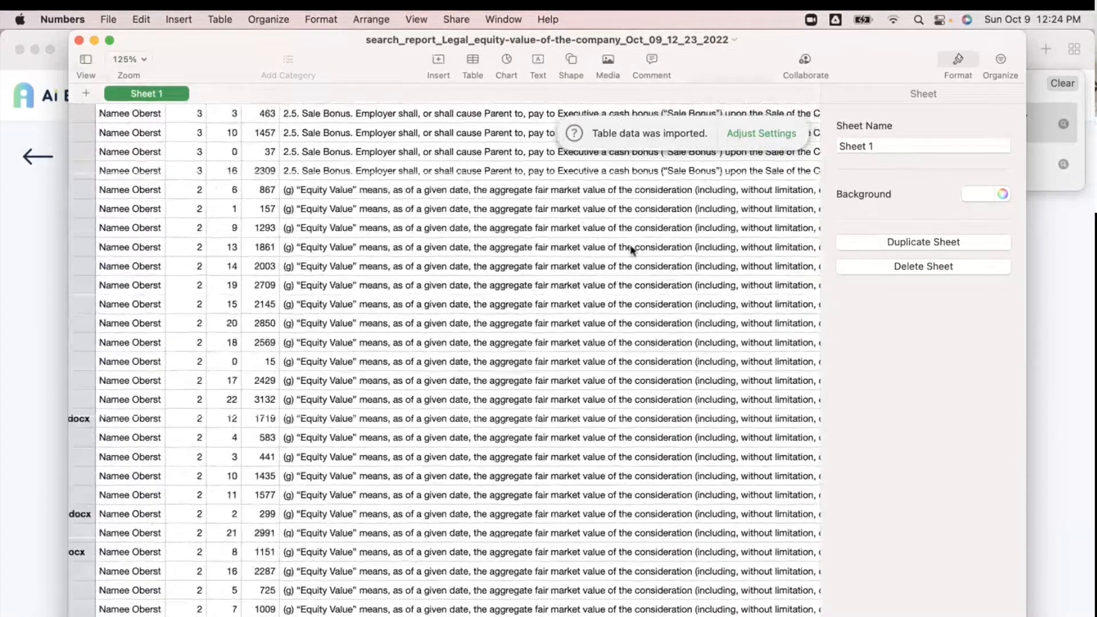
{"action": "scroll", "coordinate": [632, 249], "scroll_direction": "down", "scroll_amount": 4}
{"action": "scroll", "coordinate": [632, 249], "scroll_direction": "left", "scroll_amount": 1}
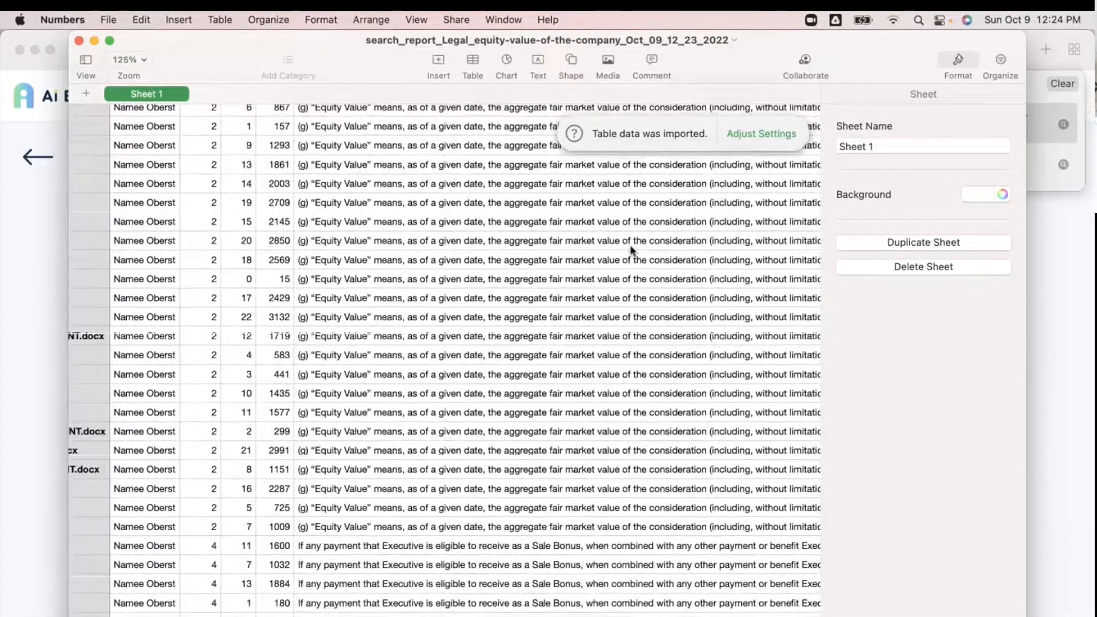
{"action": "scroll", "coordinate": [632, 250], "scroll_direction": "left", "scroll_amount": 4}
{"action": "scroll", "coordinate": [632, 250], "scroll_direction": "up", "scroll_amount": 1}
{"action": "scroll", "coordinate": [632, 249], "scroll_direction": "left", "scroll_amount": 5}
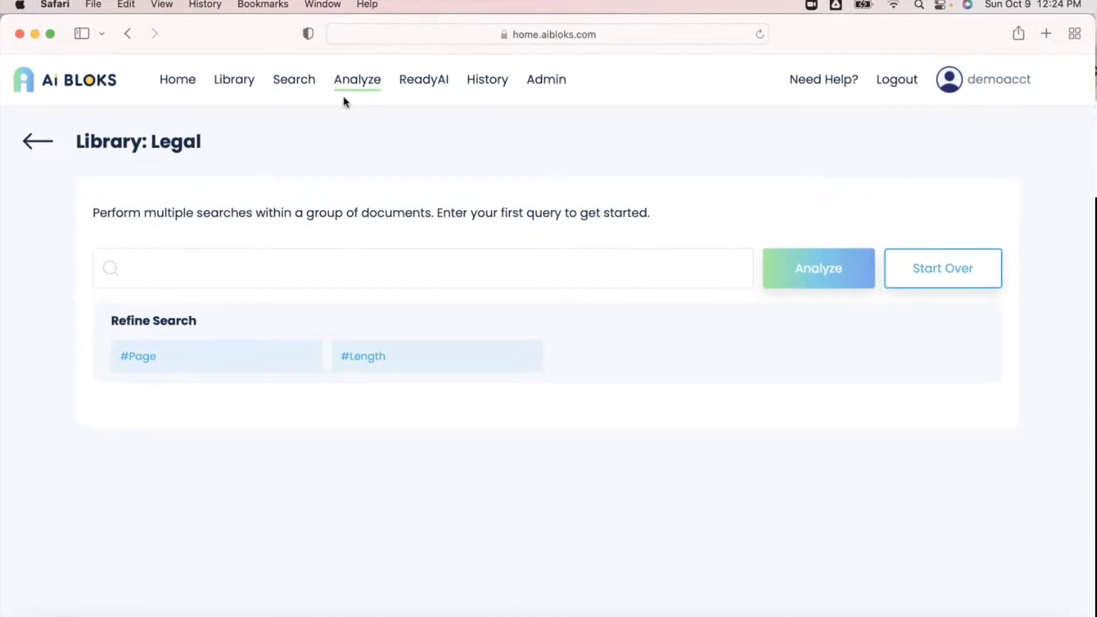
Analyze the Legal library with "executive employment agreement" as the first query and view the resulting document set
{"action": "left_click", "coordinate": [187, 274]}
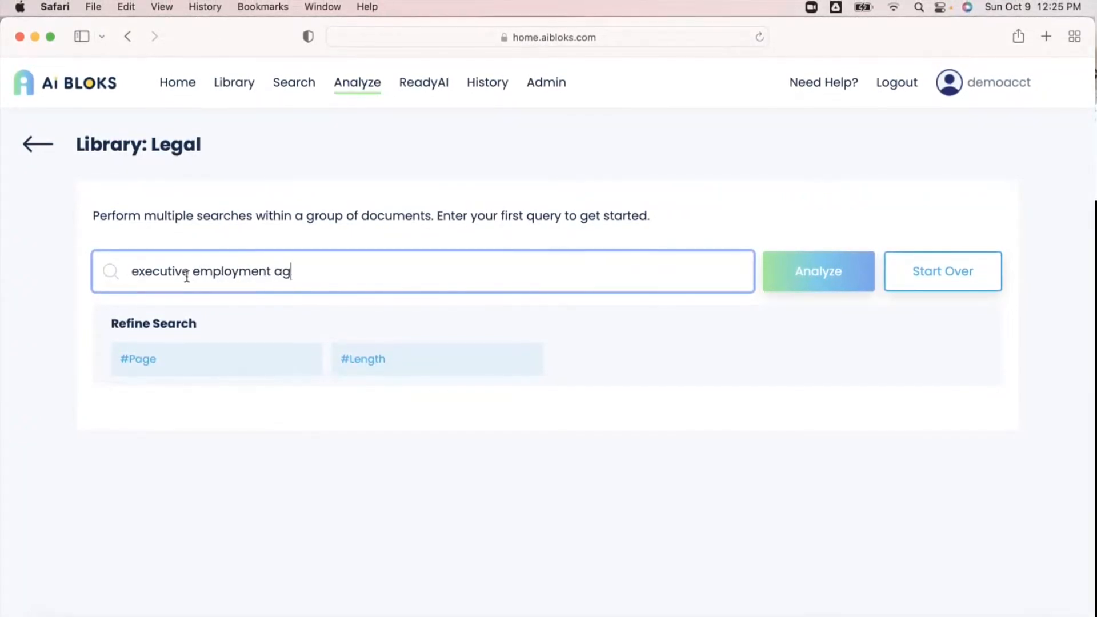
{"action": "type", "text": "executive employment agreement"}
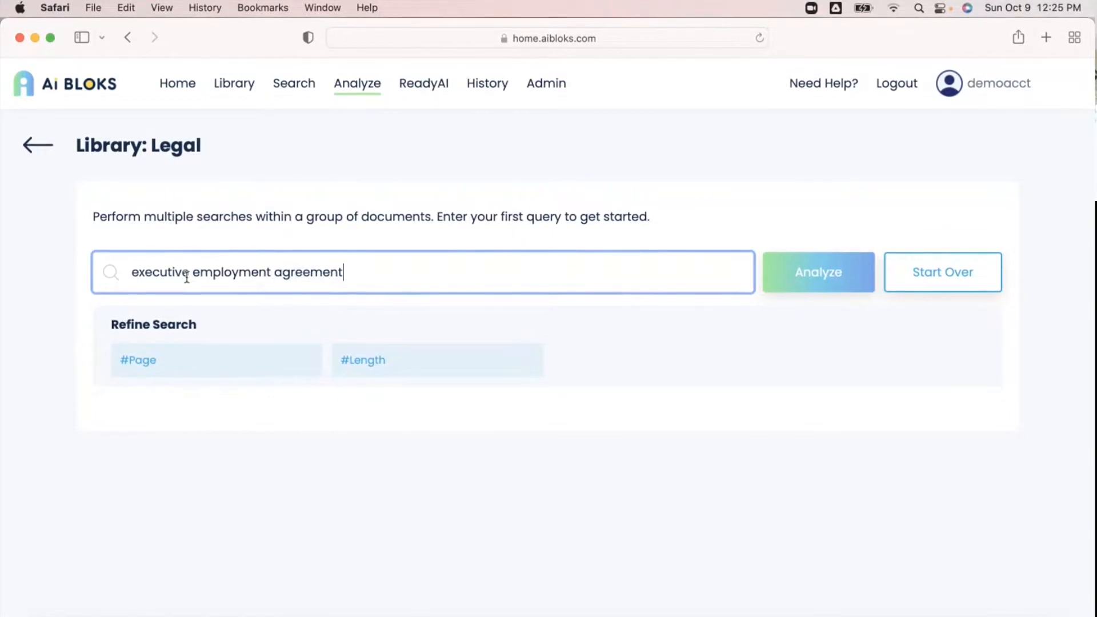
{"action": "key", "text": "Return"}
{"action": "scroll", "coordinate": [280, 470], "scroll_direction": "down", "scroll_amount": 3}
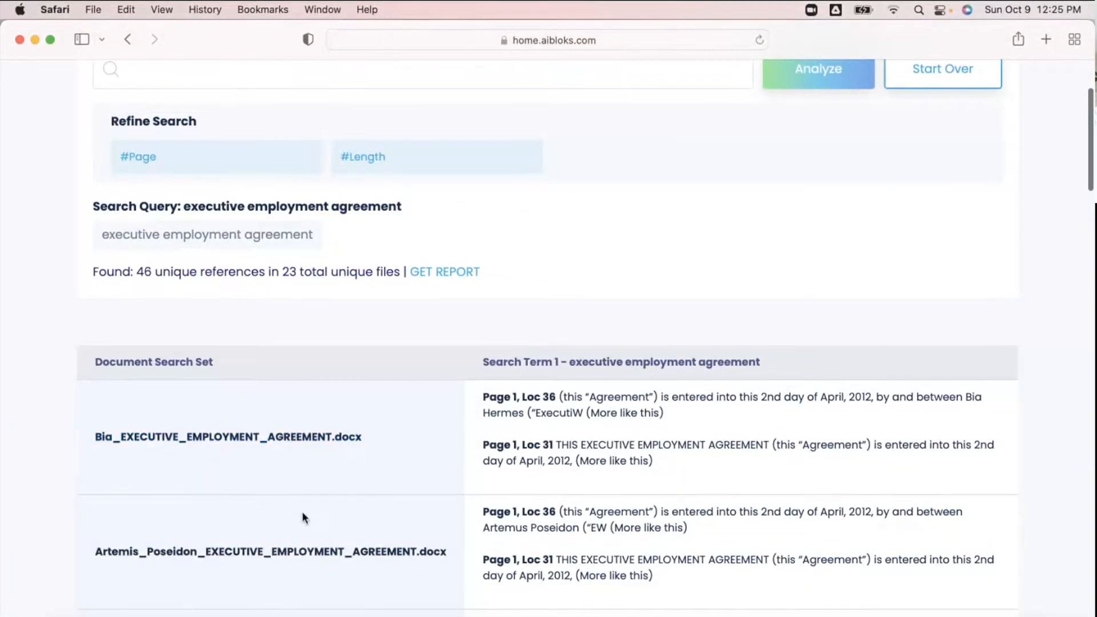
Add "base salary" as the second analysis query and review its passages for the Bia agreement
{"action": "scroll", "coordinate": [301, 512], "scroll_direction": "up", "scroll_amount": 2}
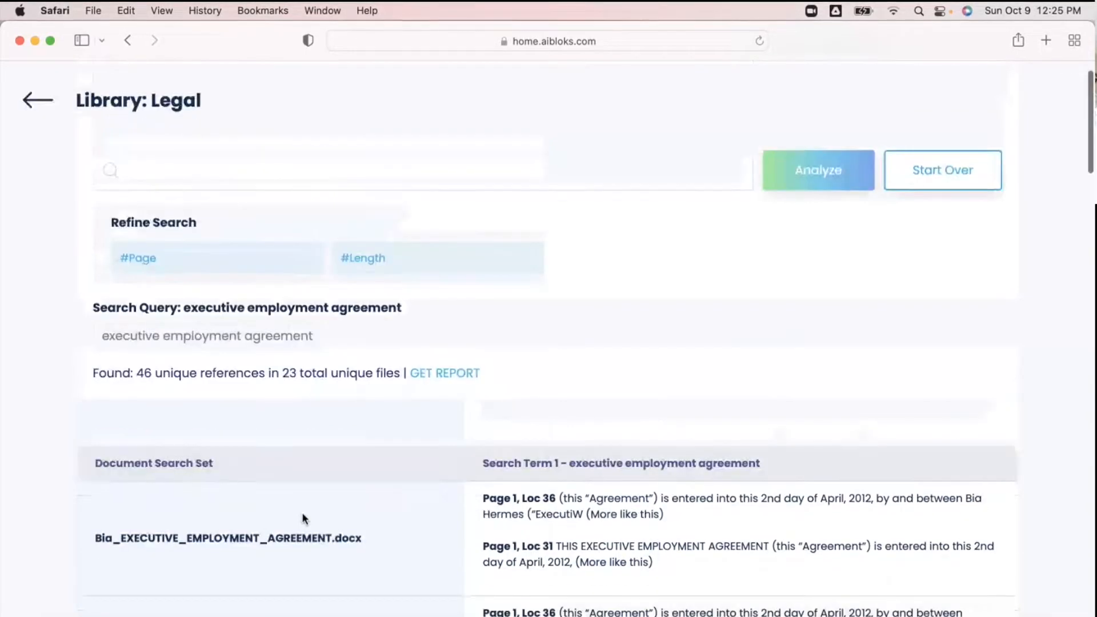
{"action": "scroll", "coordinate": [302, 518], "scroll_direction": "up", "scroll_amount": 1}
{"action": "left_click", "coordinate": [241, 223]}
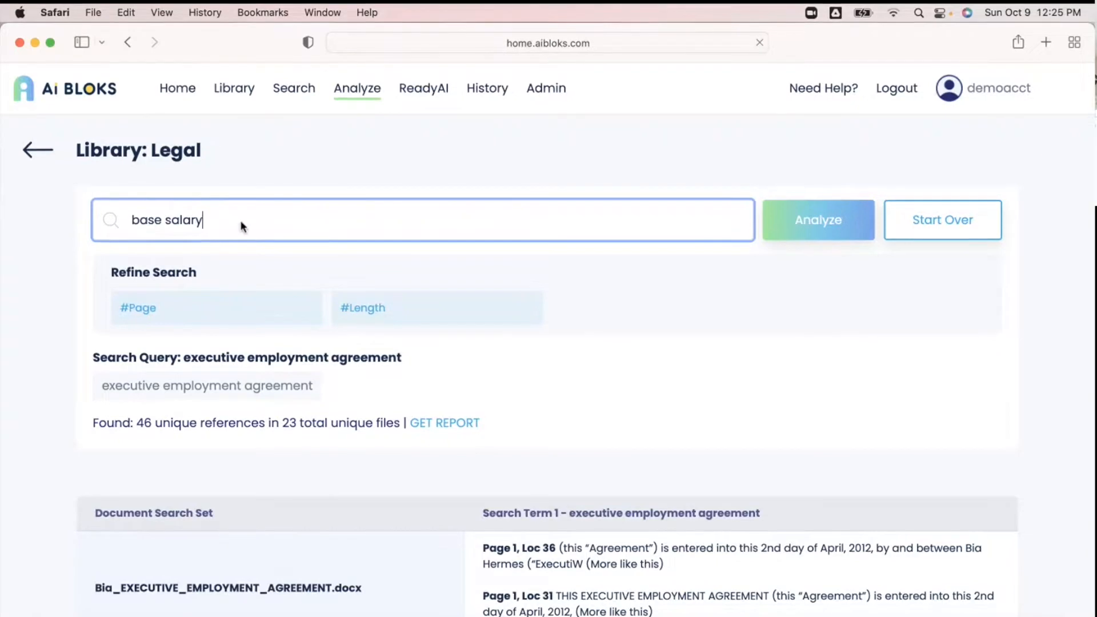
{"action": "key", "text": "Return"}
{"action": "scroll", "coordinate": [657, 400], "scroll_direction": "down", "scroll_amount": 2}
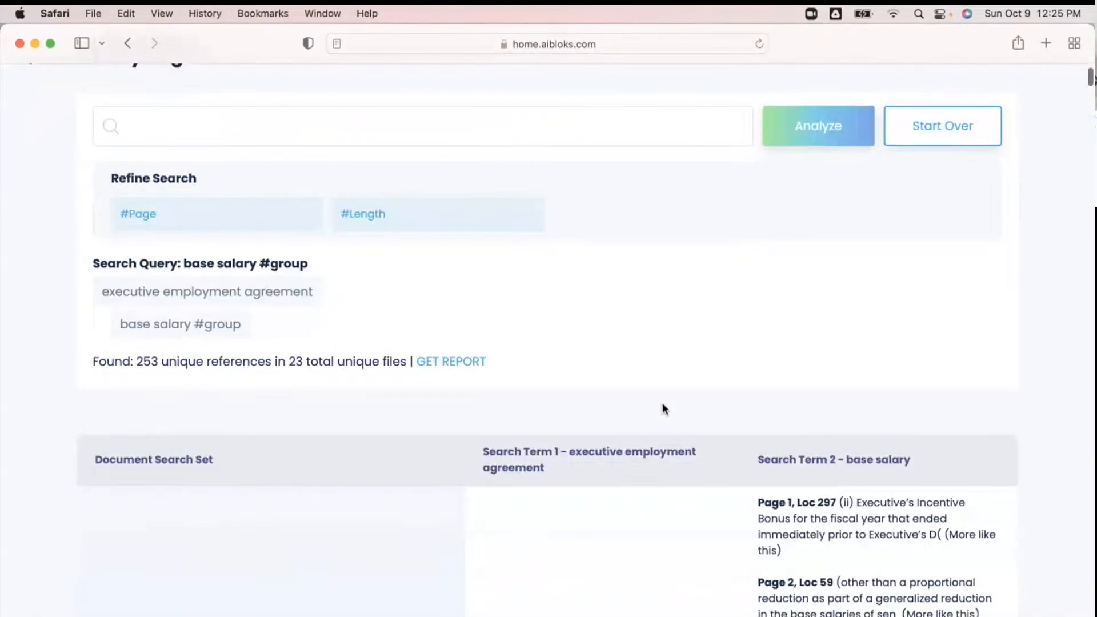
{"action": "scroll", "coordinate": [663, 407], "scroll_direction": "down", "scroll_amount": 5}
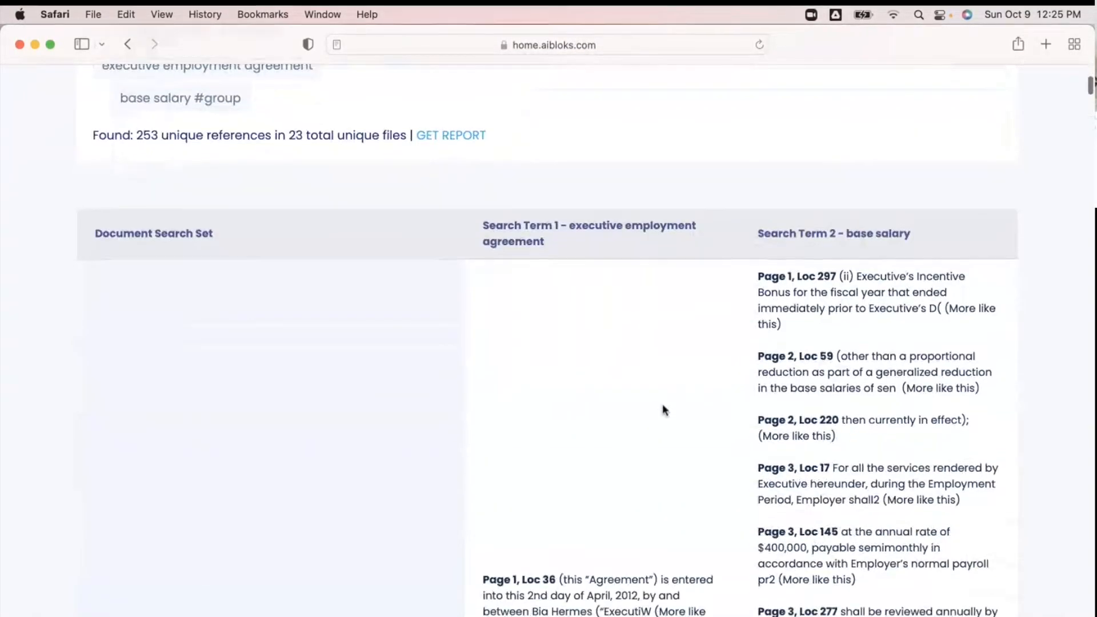
{"action": "scroll", "coordinate": [663, 409], "scroll_direction": "down", "scroll_amount": 1}
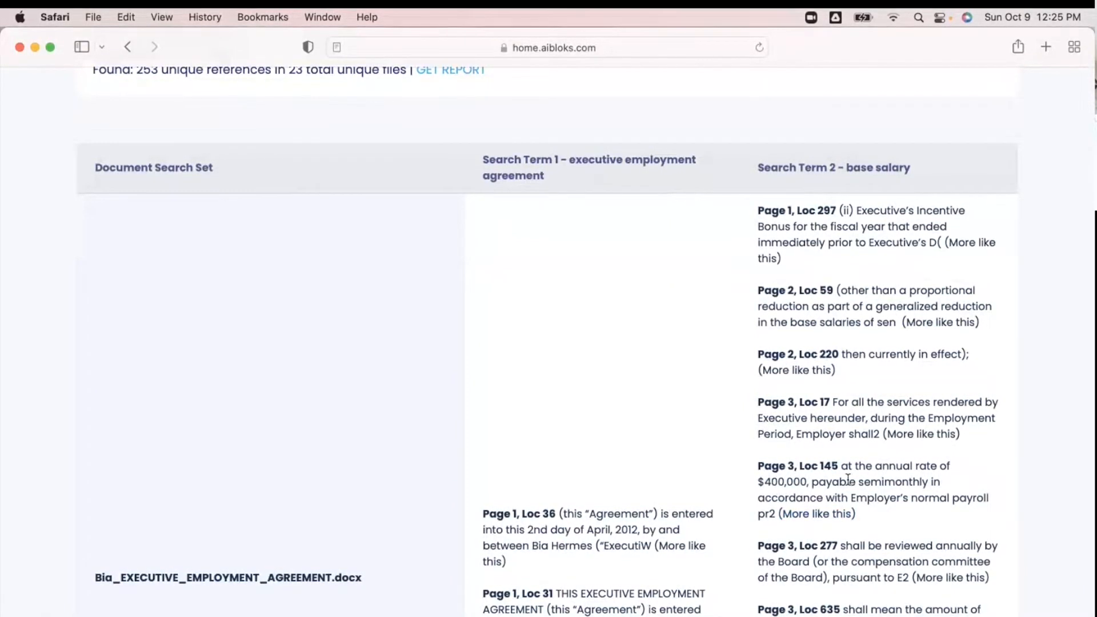
Narrow the base salary results to passages like the Bia agreement's Page 3, Loc 145 annual rate text and compare them across agreements
{"action": "left_click", "coordinate": [820, 514]}
{"action": "scroll", "coordinate": [818, 511], "scroll_direction": "down", "scroll_amount": 5}
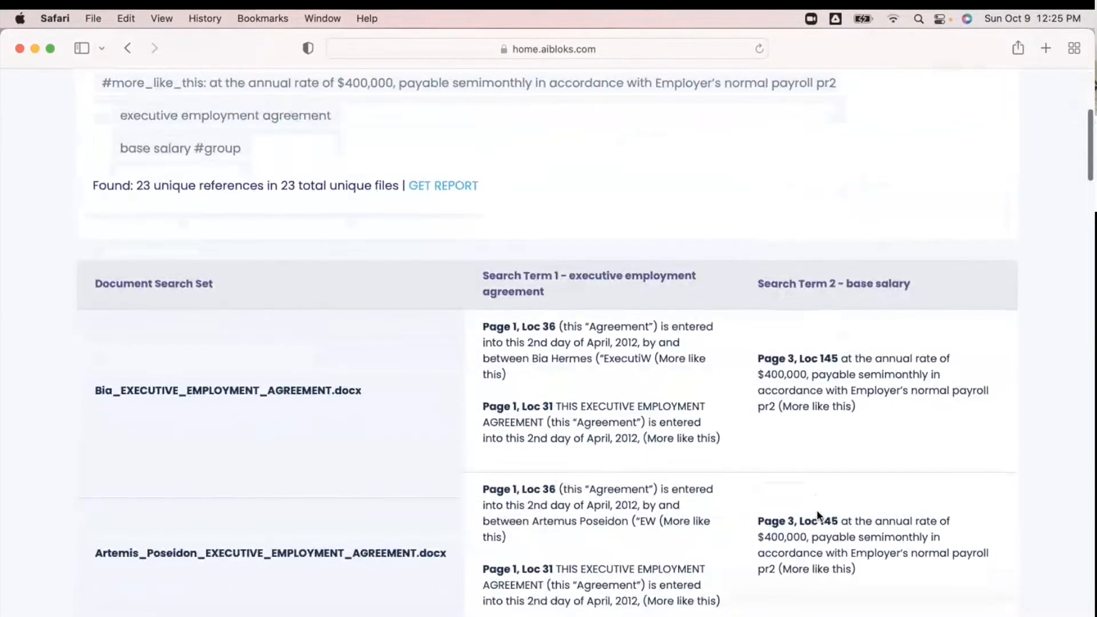
{"action": "scroll", "coordinate": [819, 516], "scroll_direction": "down", "scroll_amount": 2}
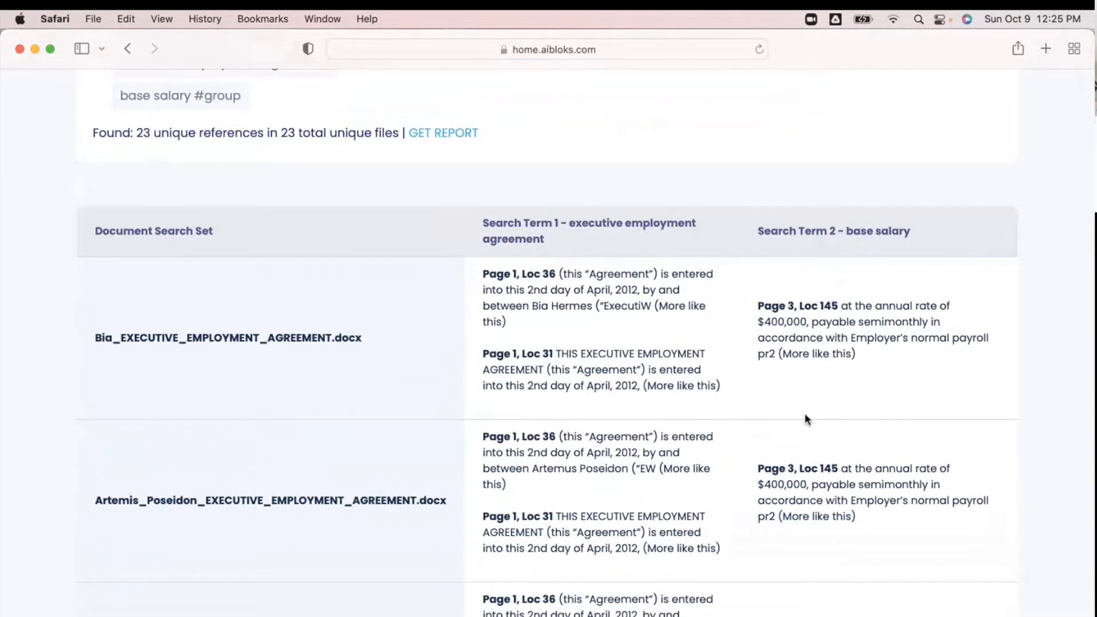
{"action": "scroll", "coordinate": [828, 485], "scroll_direction": "down", "scroll_amount": 8}
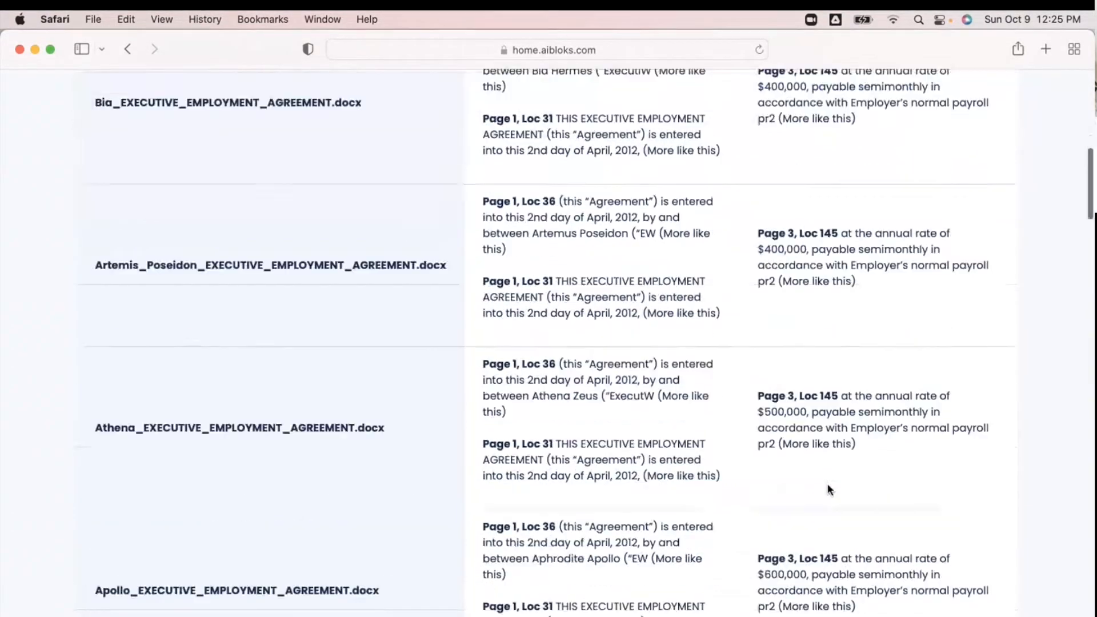
{"action": "scroll", "coordinate": [830, 490], "scroll_direction": "down", "scroll_amount": 4}
{"action": "scroll", "coordinate": [830, 490], "scroll_direction": "up", "scroll_amount": 15}
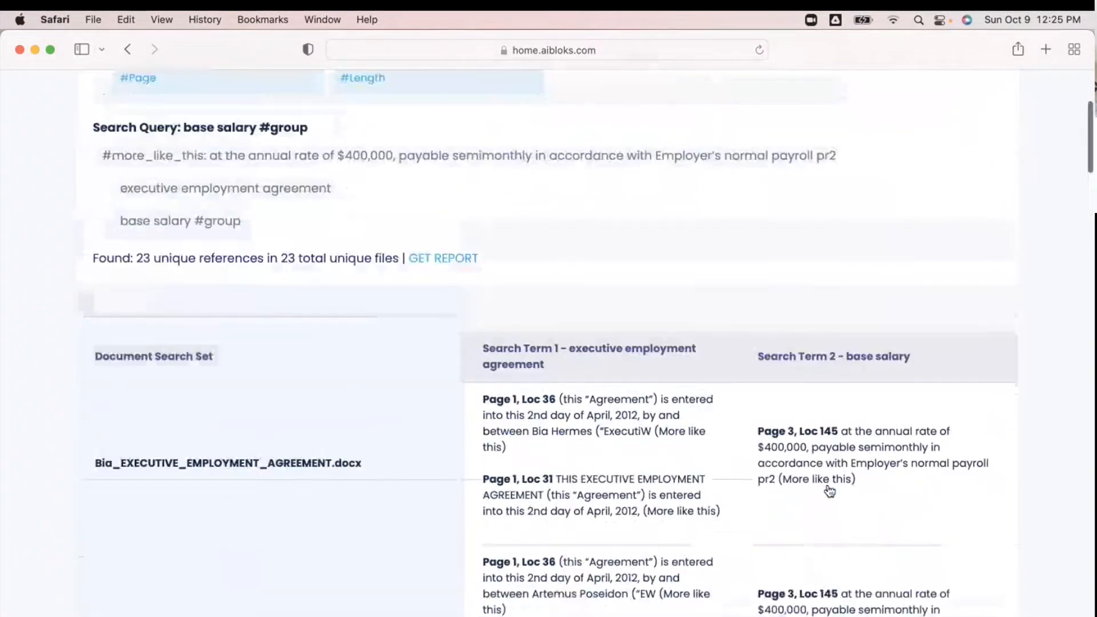
{"action": "scroll", "coordinate": [830, 491], "scroll_direction": "up", "scroll_amount": 1}
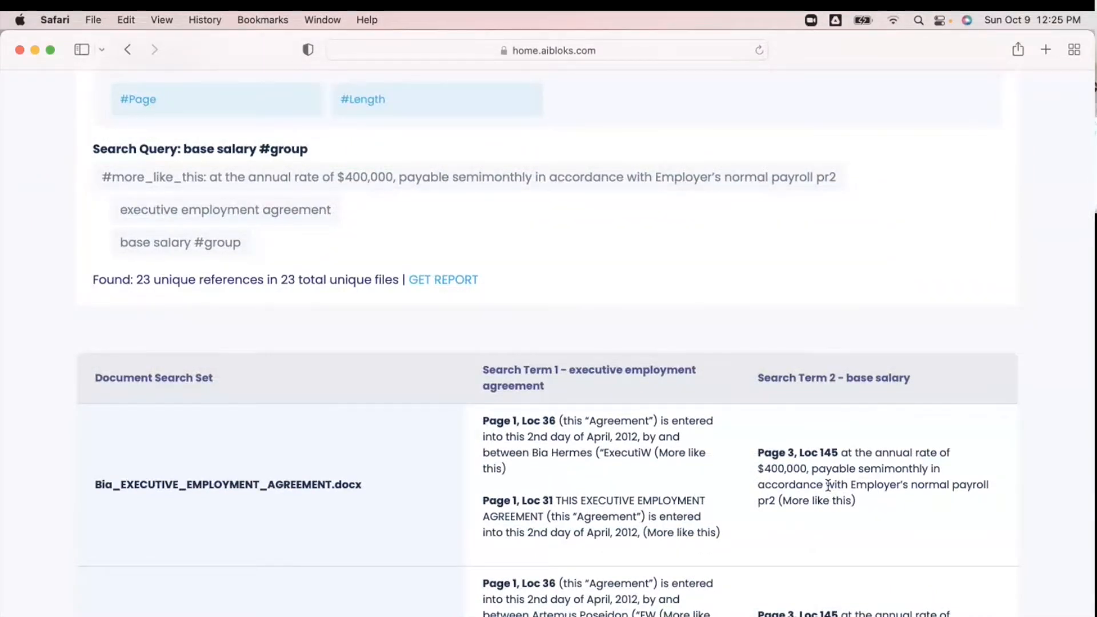
Add "equity value of the company" as the third analysis query and view its passages alongside the earlier search terms
{"action": "scroll", "coordinate": [829, 485], "scroll_direction": "up", "scroll_amount": 7}
{"action": "left_click", "coordinate": [239, 170]}
{"action": "type", "text": "equity val"}
{"action": "type", "text": "ue of the company"}
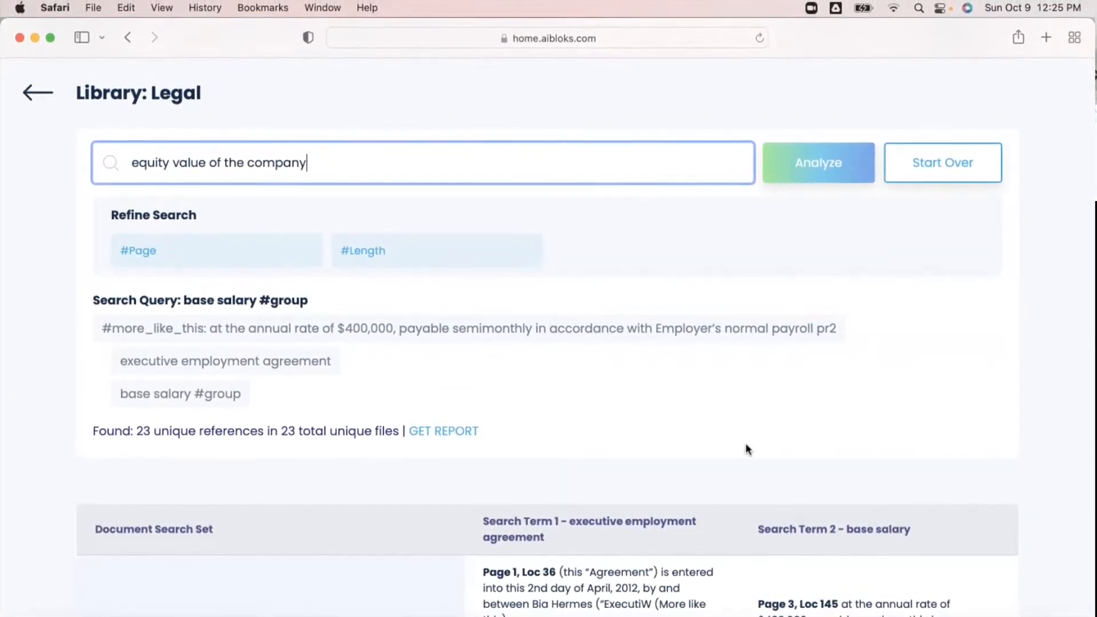
{"action": "scroll", "coordinate": [747, 450], "scroll_direction": "down", "scroll_amount": 3}
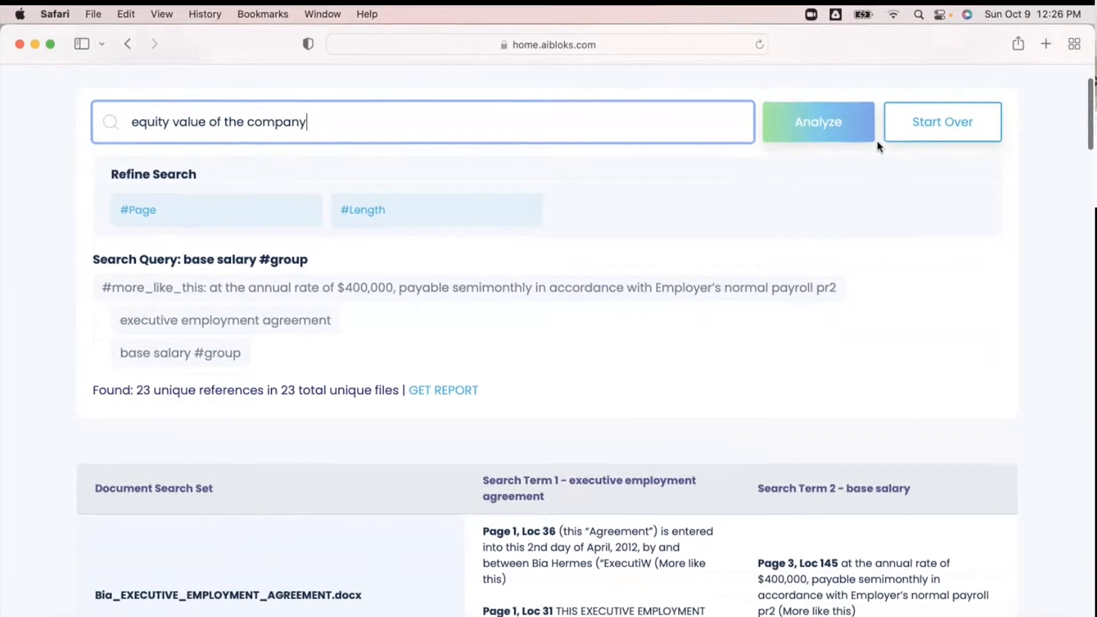
{"action": "left_click", "coordinate": [825, 131]}
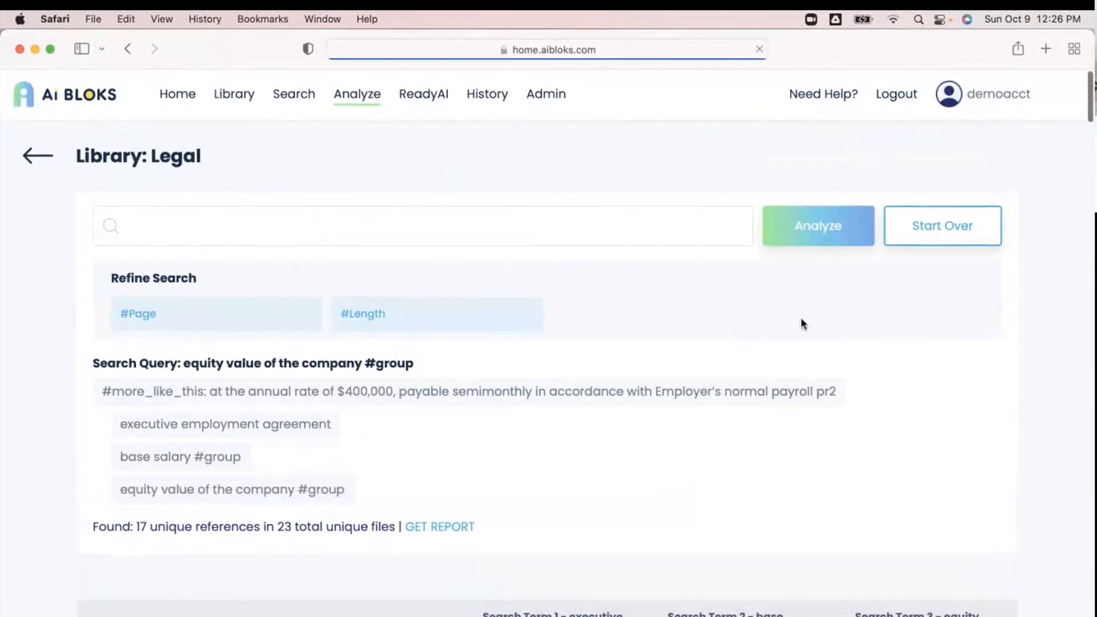
{"action": "scroll", "coordinate": [801, 324], "scroll_direction": "down", "scroll_amount": 10}
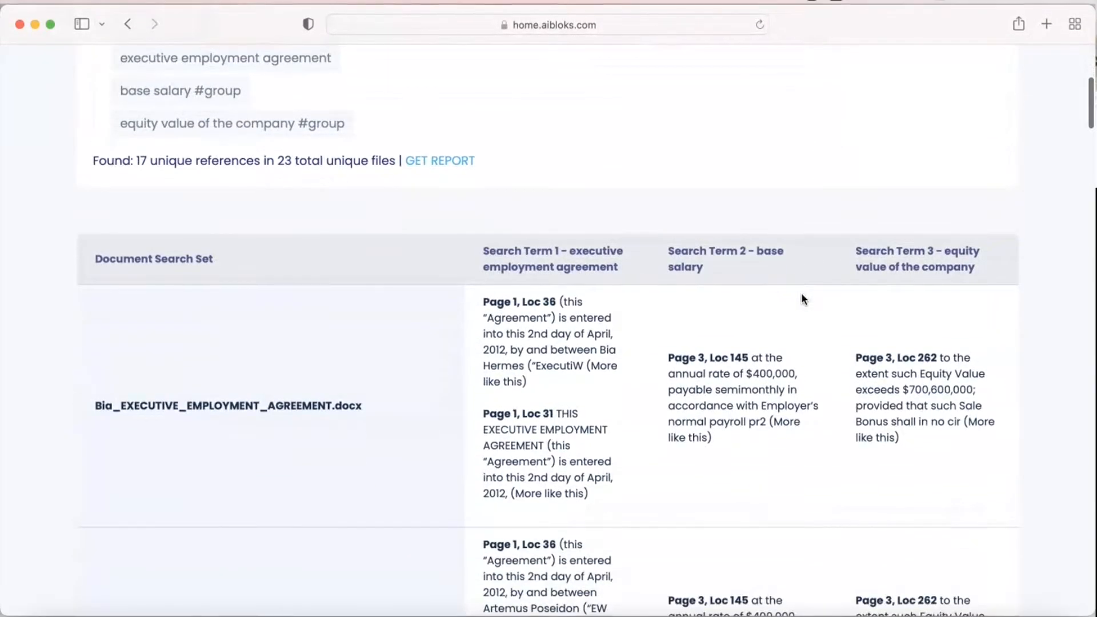
Compare the base salary and equity value passages across the listed executive employment agreements, down to the Rhea and Eileithyia rows
{"action": "scroll", "coordinate": [802, 295], "scroll_direction": "down", "scroll_amount": 3}
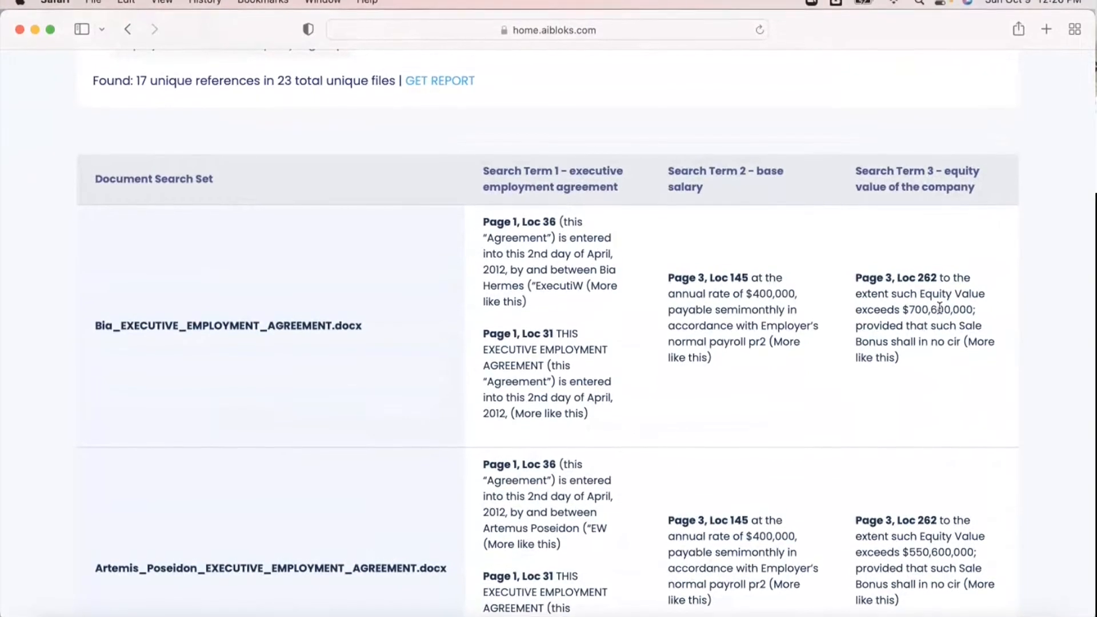
{"action": "scroll", "coordinate": [940, 309], "scroll_direction": "down", "scroll_amount": 2}
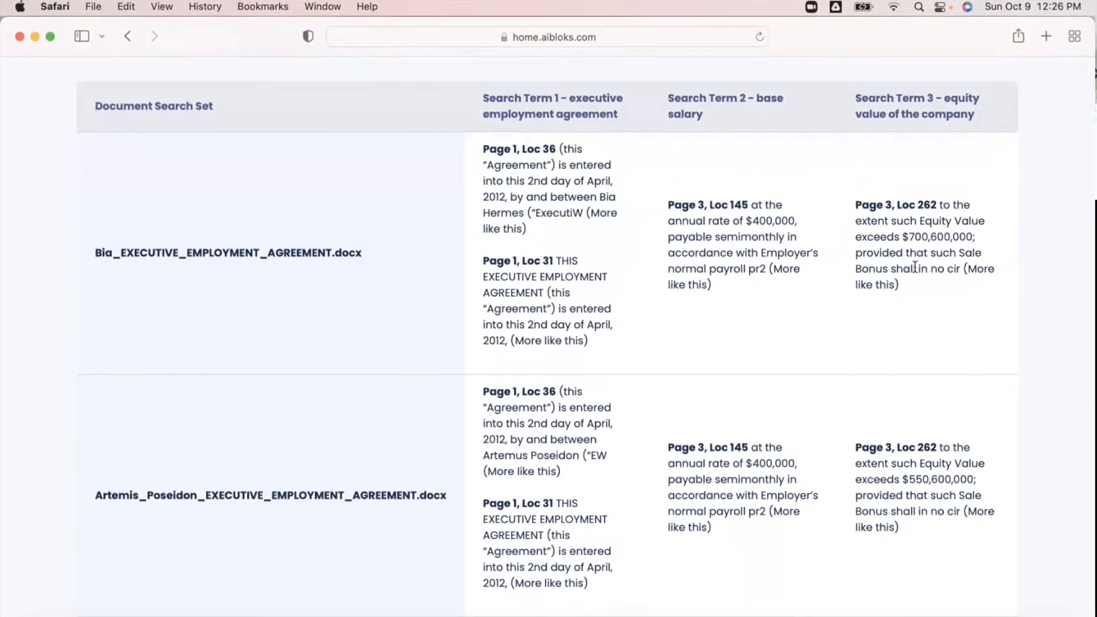
{"action": "scroll", "coordinate": [915, 269], "scroll_direction": "down", "scroll_amount": 10}
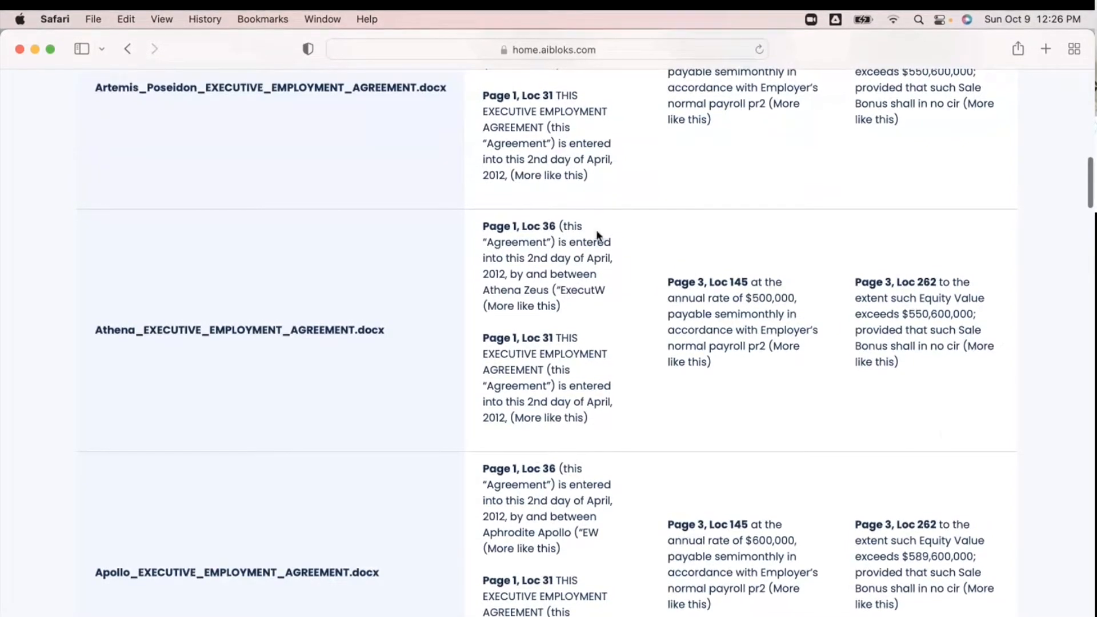
{"action": "scroll", "coordinate": [754, 156], "scroll_direction": "down", "scroll_amount": 10}
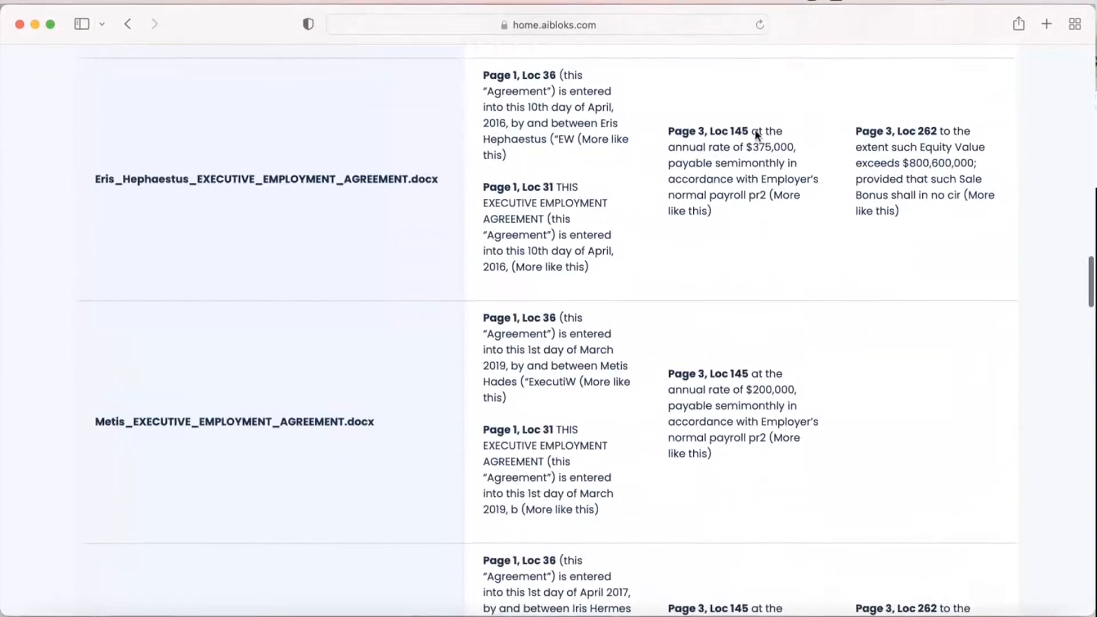
{"action": "scroll", "coordinate": [755, 132], "scroll_direction": "down", "scroll_amount": 3}
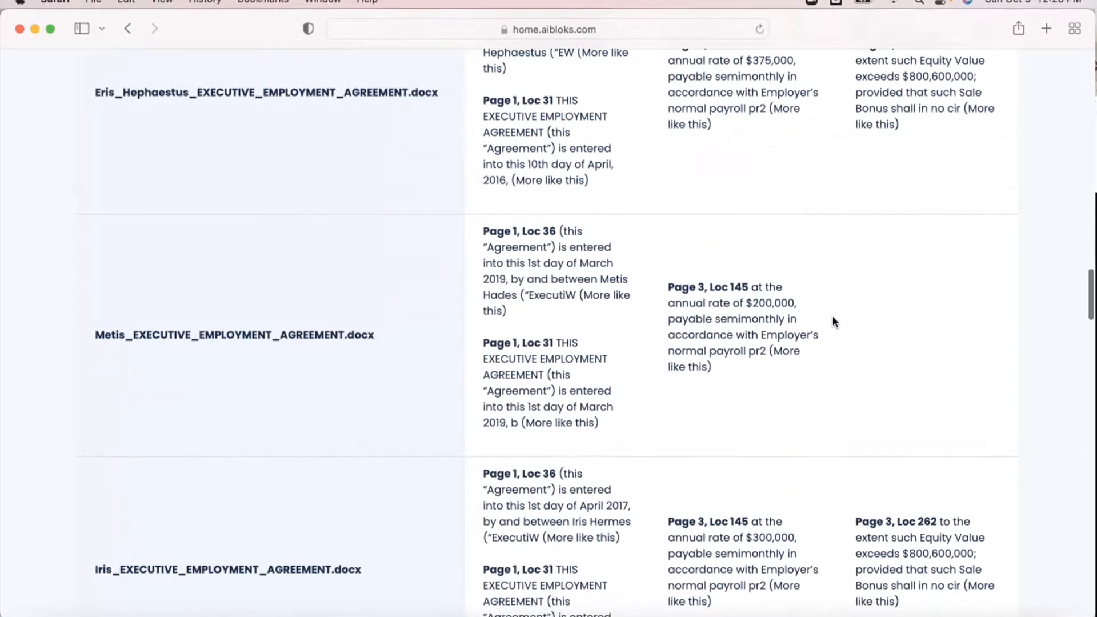
{"action": "scroll", "coordinate": [924, 345], "scroll_direction": "down", "scroll_amount": 2}
{"action": "scroll", "coordinate": [926, 349], "scroll_direction": "down", "scroll_amount": 15}
{"action": "scroll", "coordinate": [924, 353], "scroll_direction": "down", "scroll_amount": 3}
{"action": "scroll", "coordinate": [888, 400], "scroll_direction": "down", "scroll_amount": 3}
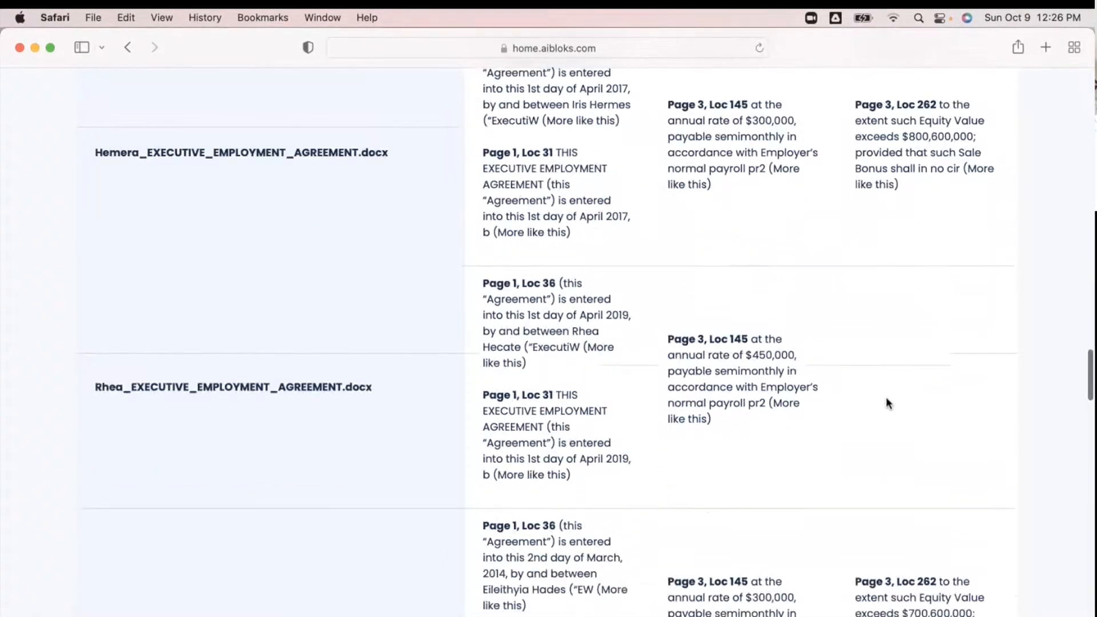
{"action": "scroll", "coordinate": [886, 399], "scroll_direction": "down", "scroll_amount": 8}
{"action": "scroll", "coordinate": [887, 399], "scroll_direction": "up", "scroll_amount": 2}
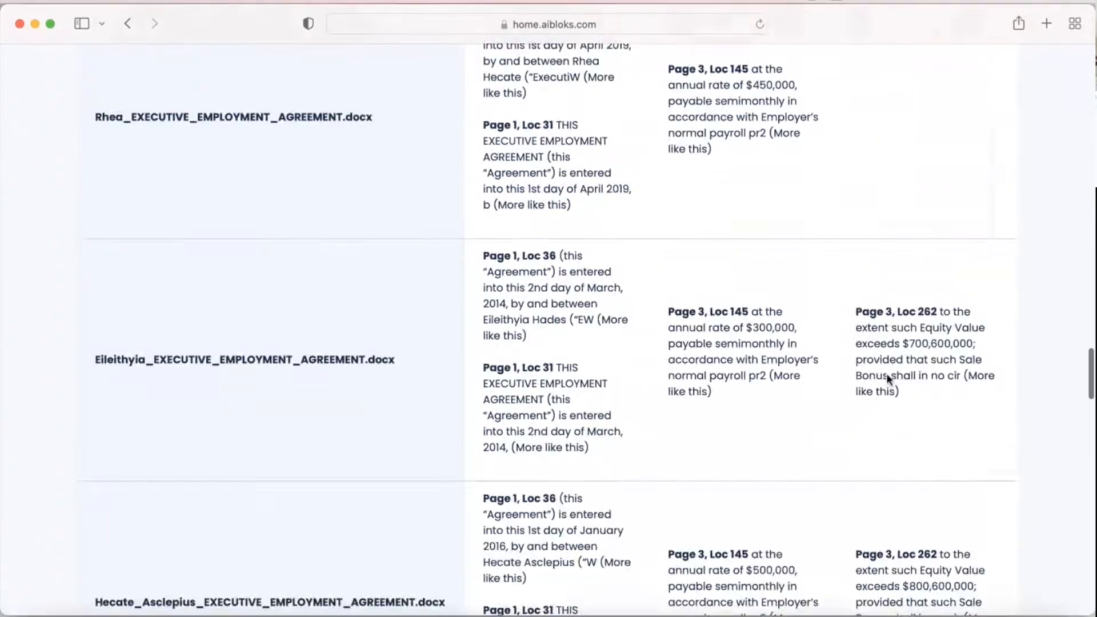
{"action": "scroll", "coordinate": [887, 378], "scroll_direction": "up", "scroll_amount": 2}
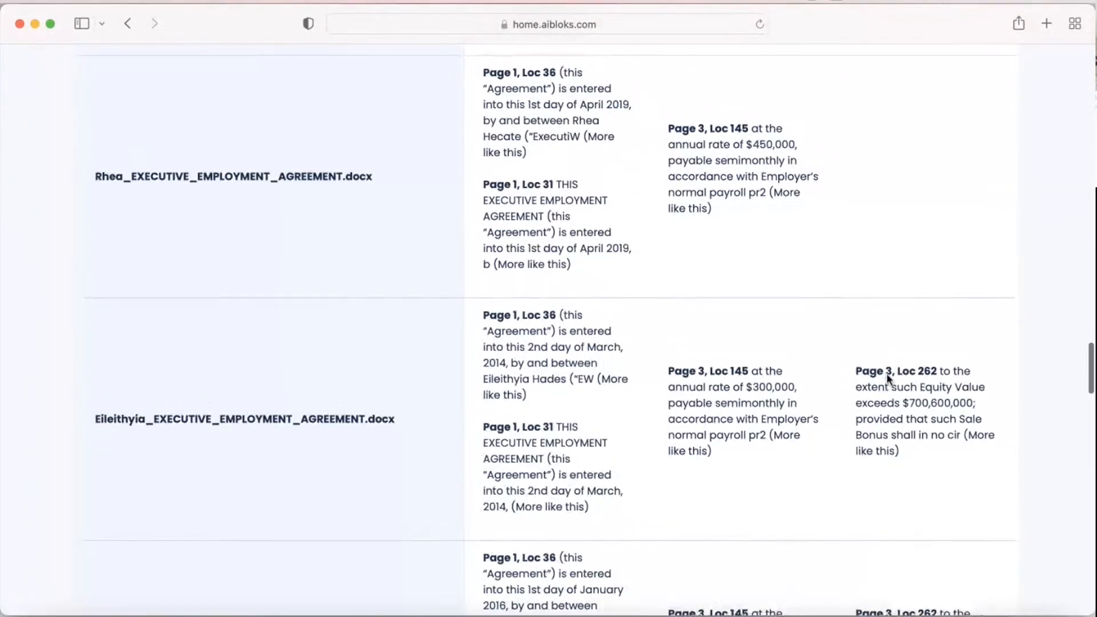
Download Rhea_EXECUTIVE_EMPLOYMENT_AGREEMENT.docx from the results table and open the downloaded file in Word
{"action": "left_click", "coordinate": [316, 181]}
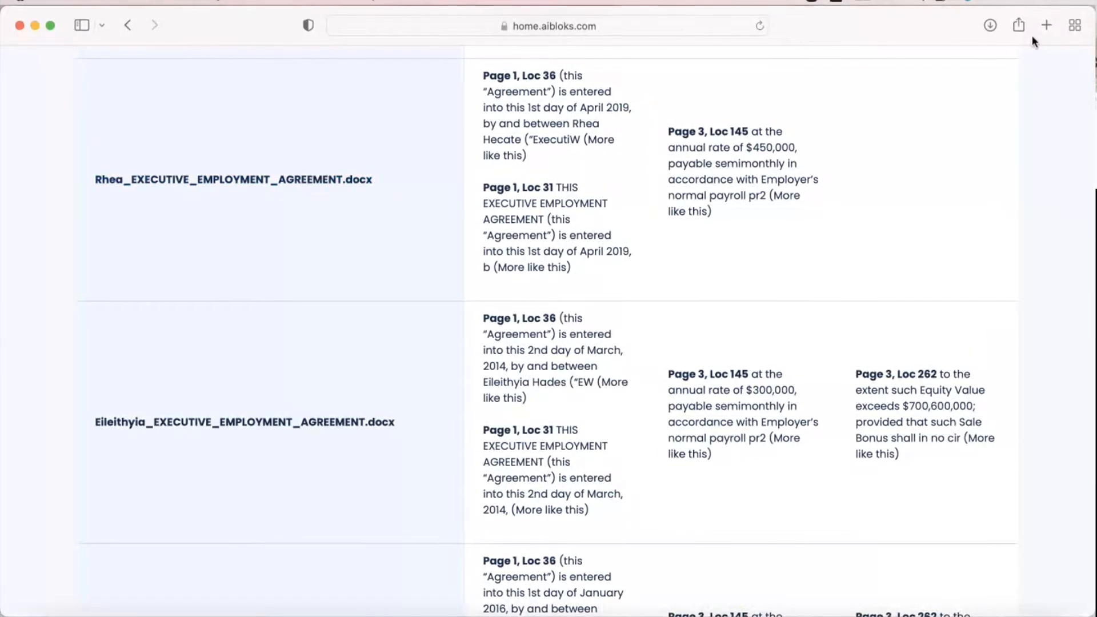
{"action": "left_click", "coordinate": [990, 26]}
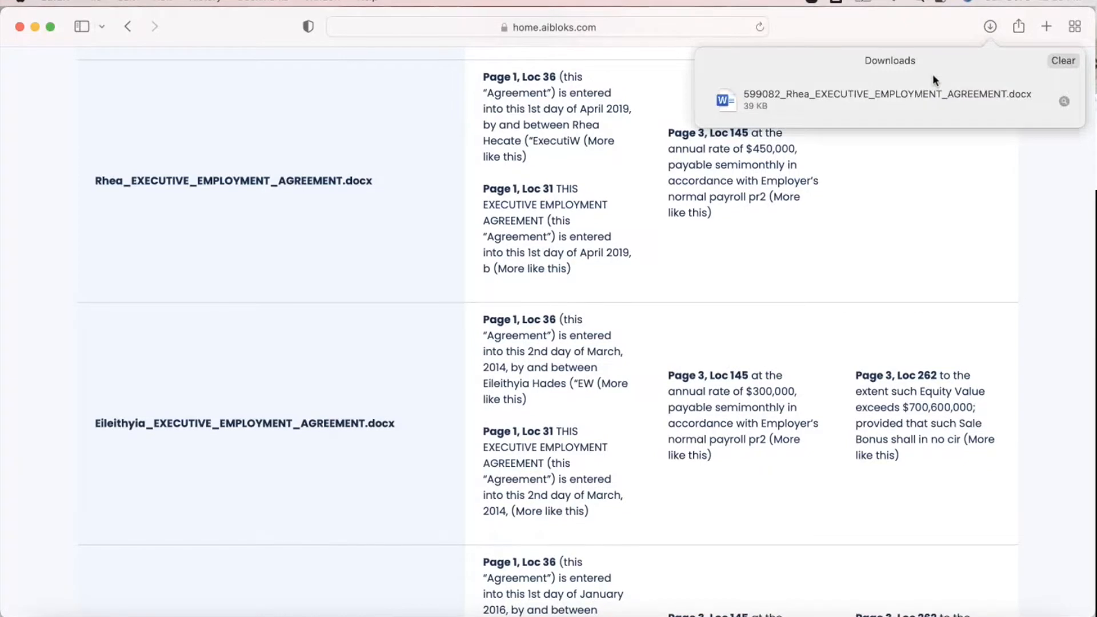
{"action": "double_click", "coordinate": [894, 94]}
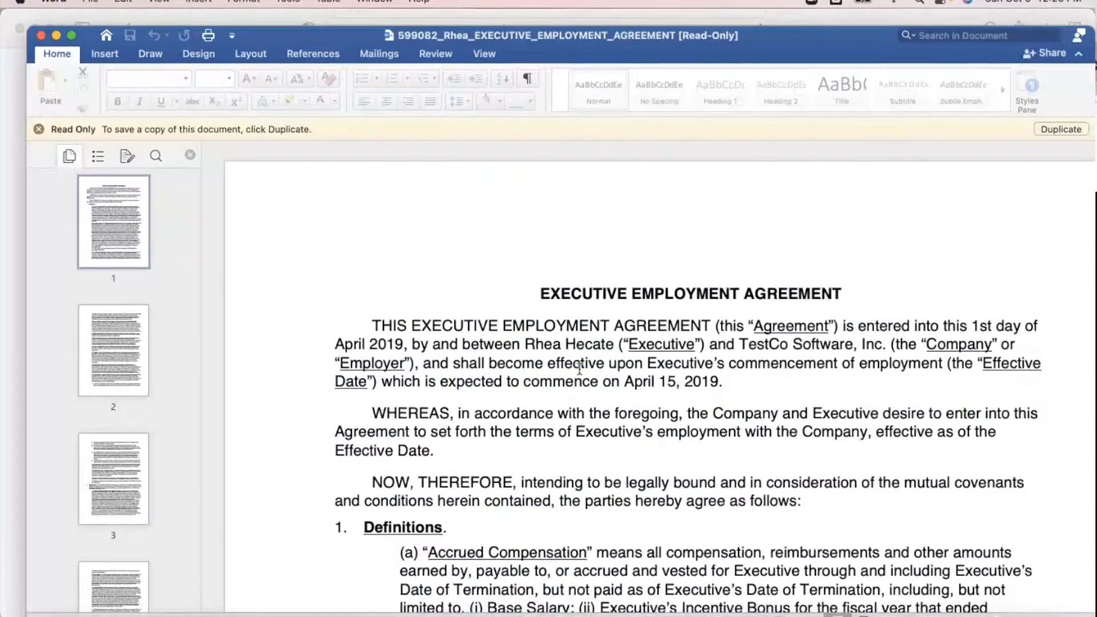
Read through the Rhea agreement from its definitions to section 2.2 Base Salary and the text that follows
{"action": "scroll", "coordinate": [289, 480], "scroll_direction": "down", "scroll_amount": 10}
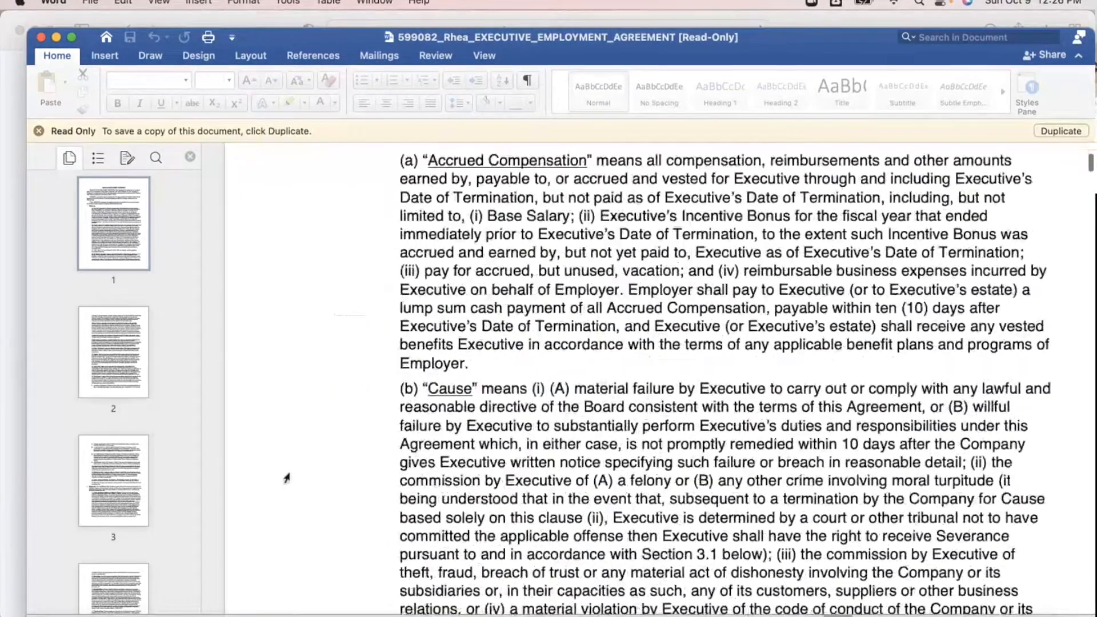
{"action": "scroll", "coordinate": [287, 478], "scroll_direction": "down", "scroll_amount": 15}
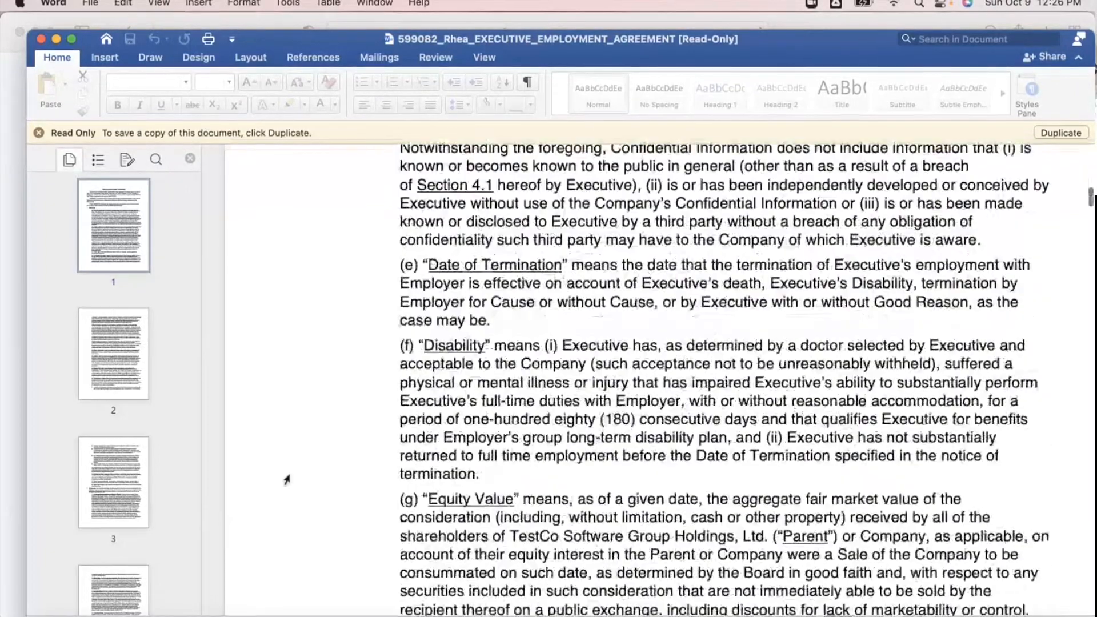
{"action": "scroll", "coordinate": [287, 480], "scroll_direction": "down", "scroll_amount": 20}
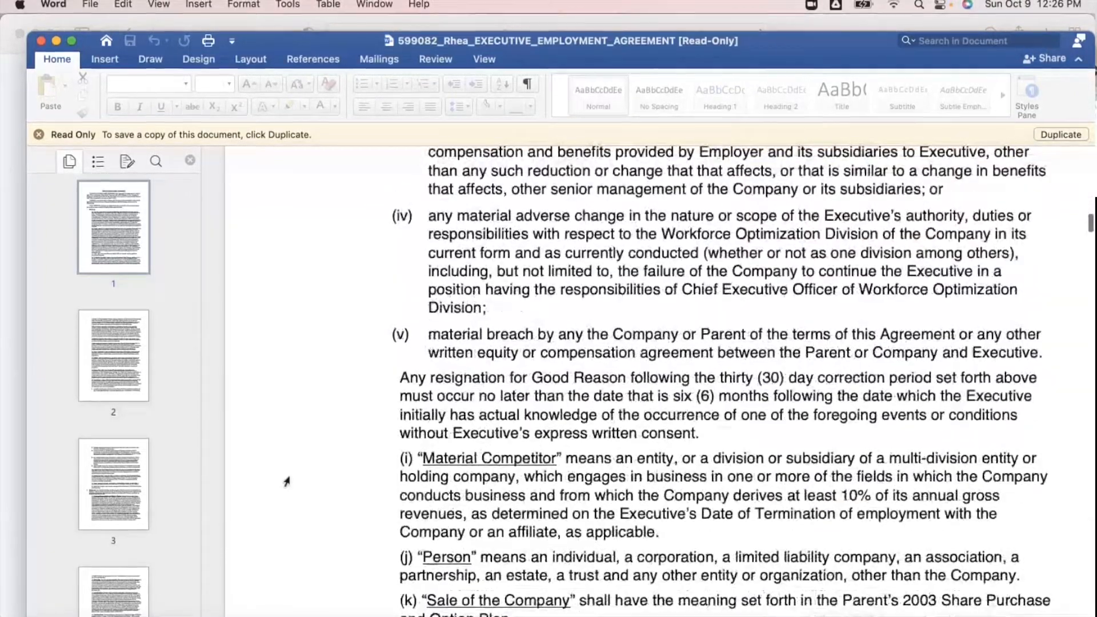
{"action": "scroll", "coordinate": [287, 482], "scroll_direction": "down", "scroll_amount": 15}
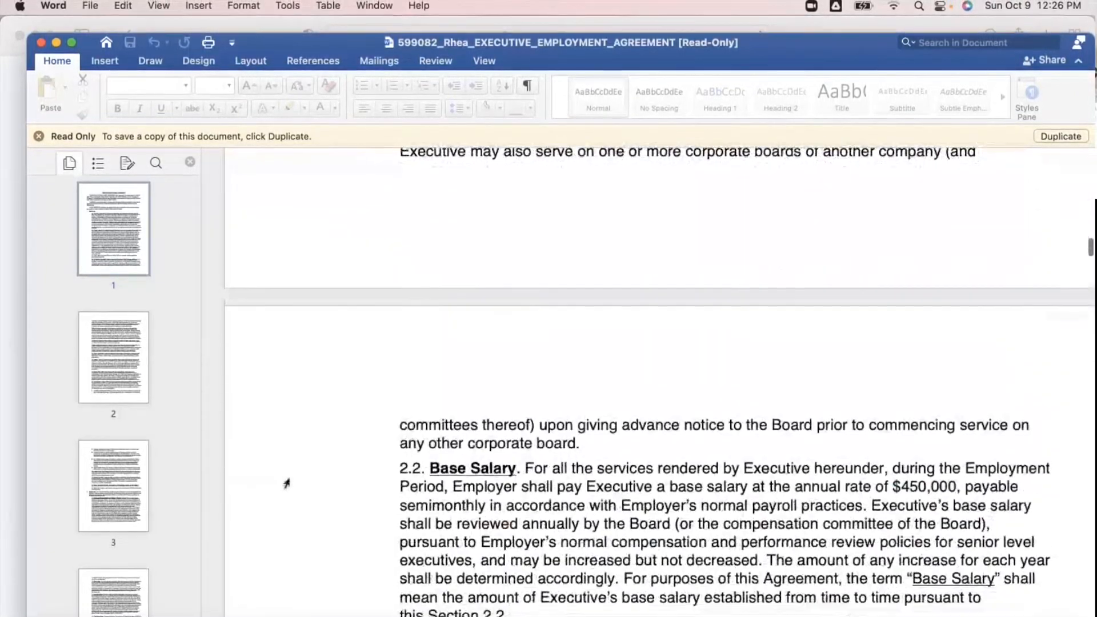
{"action": "scroll", "coordinate": [287, 484], "scroll_direction": "down", "scroll_amount": 15}
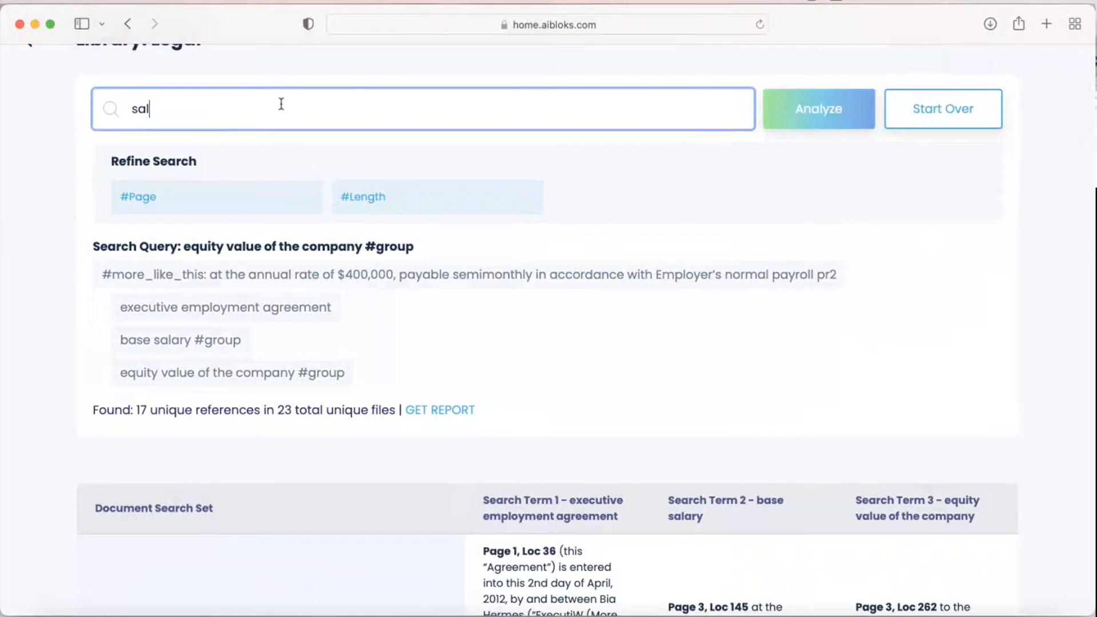
Back in the Legal library analysis in Safari, add "sale bonus" as the fourth query and view its passages
{"action": "type", "text": "e bonus"}
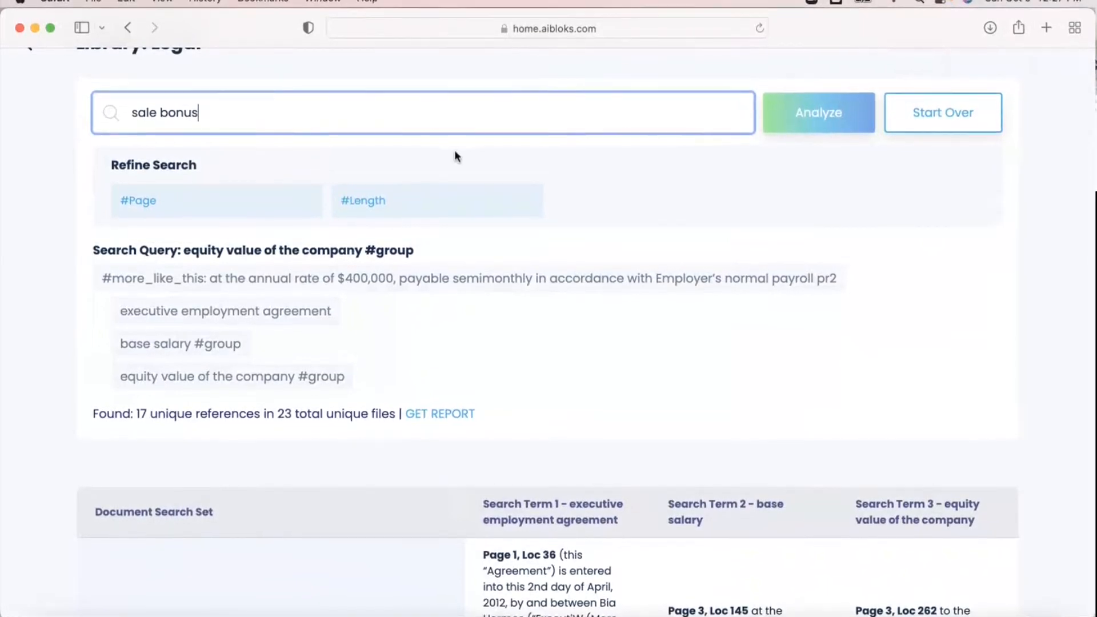
{"action": "left_click", "coordinate": [829, 114]}
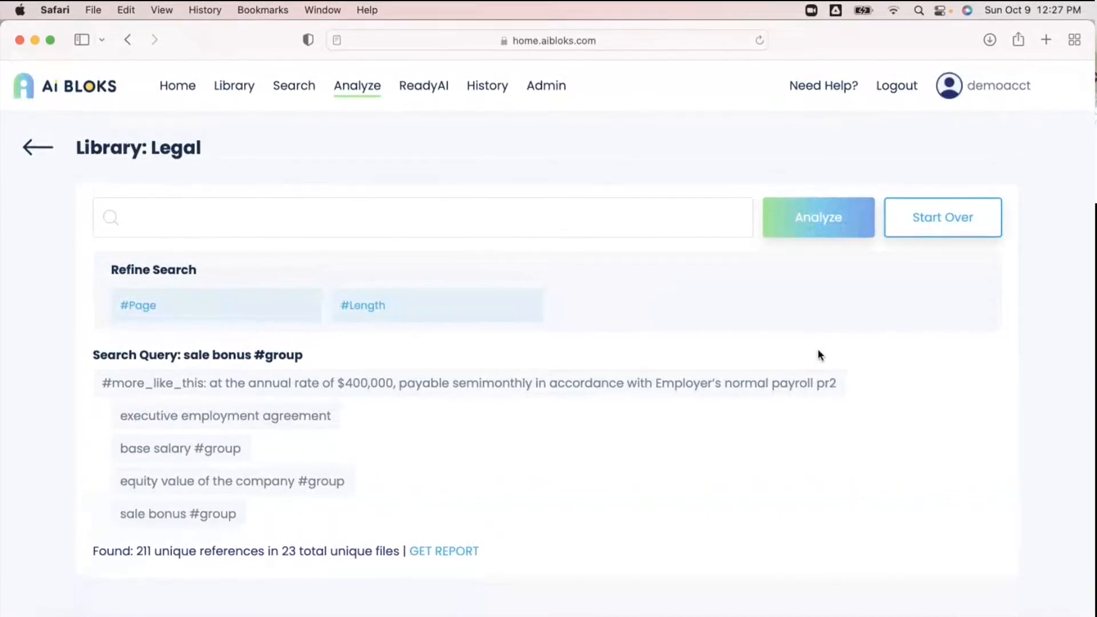
{"action": "scroll", "coordinate": [818, 354], "scroll_direction": "down", "scroll_amount": 10}
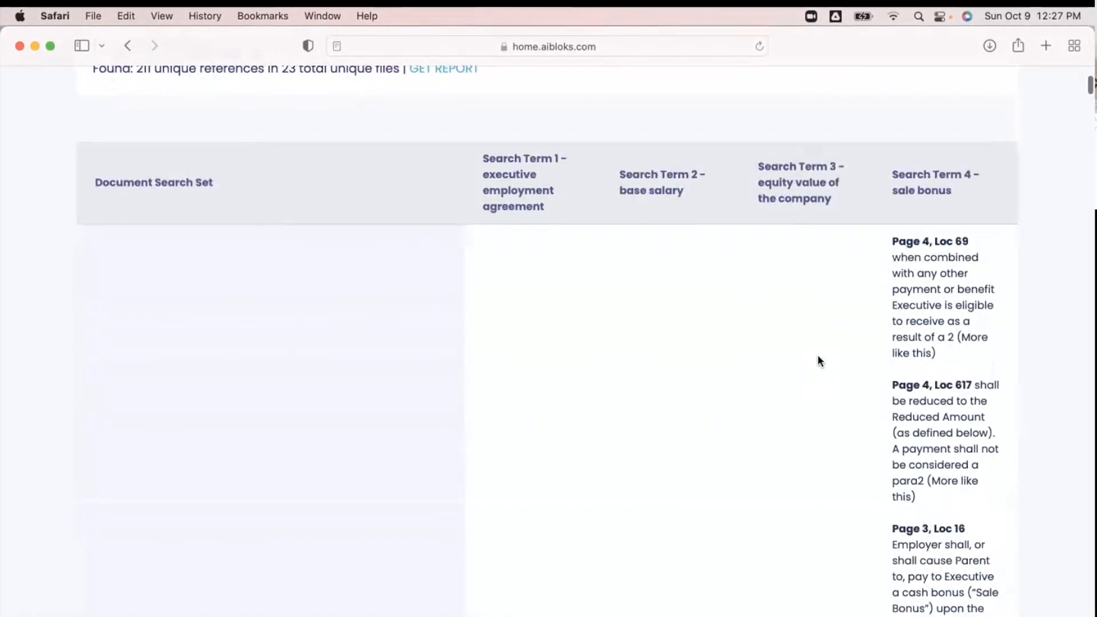
{"action": "scroll", "coordinate": [818, 356], "scroll_direction": "down", "scroll_amount": 5}
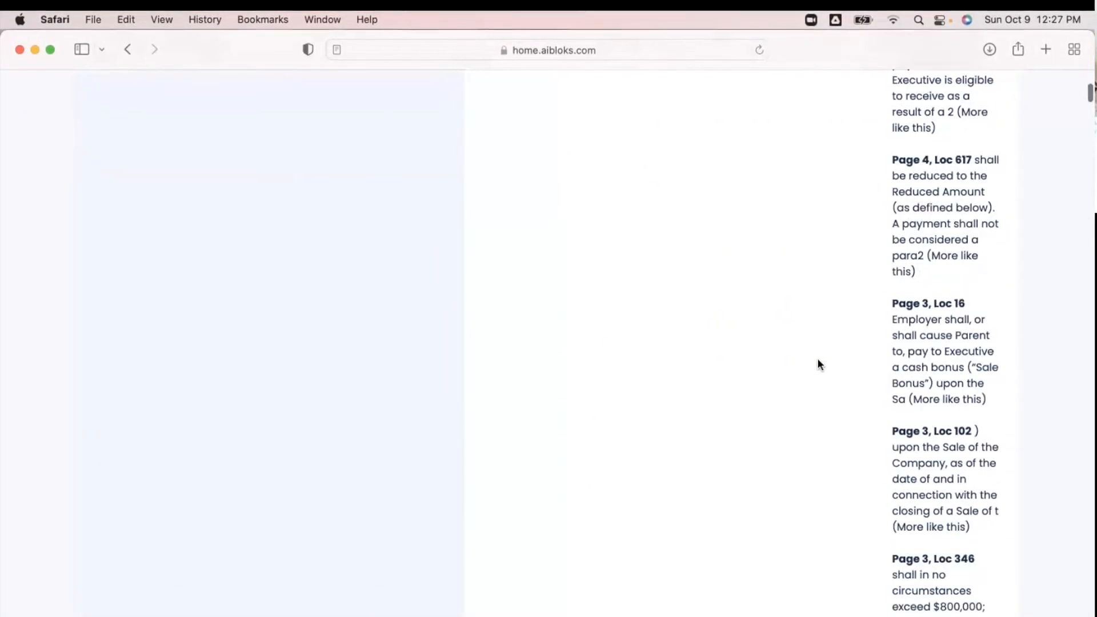
Narrow the sale bonus results to passages like the Page 3, Loc 346 "shall in no circumstances exceed $800,000" text and compare them across agreements
{"action": "scroll", "coordinate": [818, 359], "scroll_direction": "down", "scroll_amount": 8}
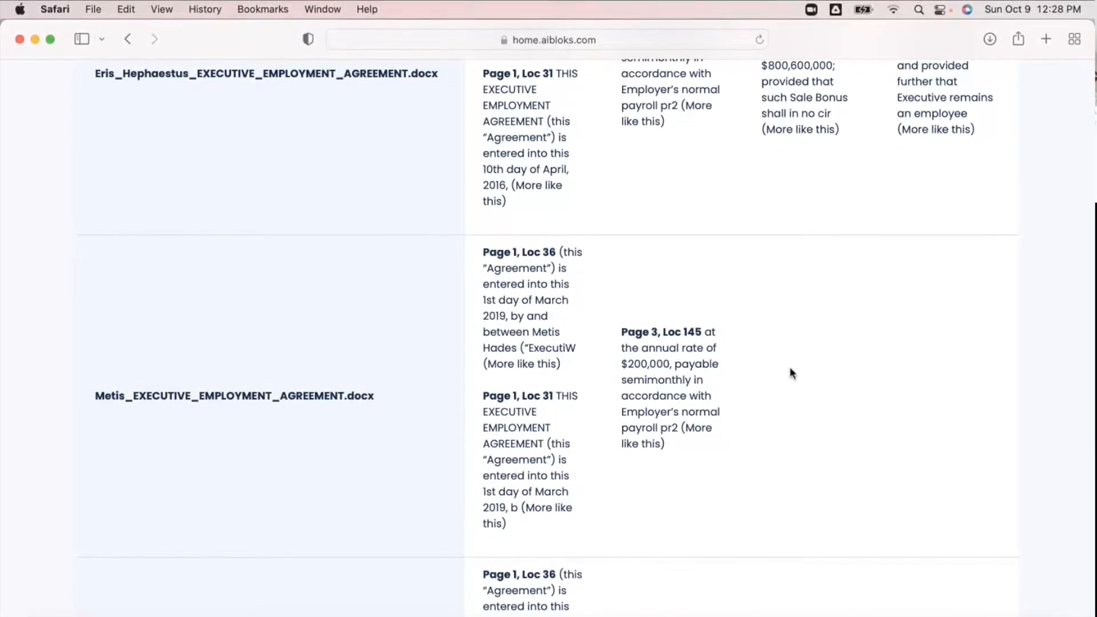
{"action": "scroll", "coordinate": [790, 367], "scroll_direction": "up", "scroll_amount": 2}
{"action": "scroll", "coordinate": [897, 318], "scroll_direction": "down", "scroll_amount": 10}
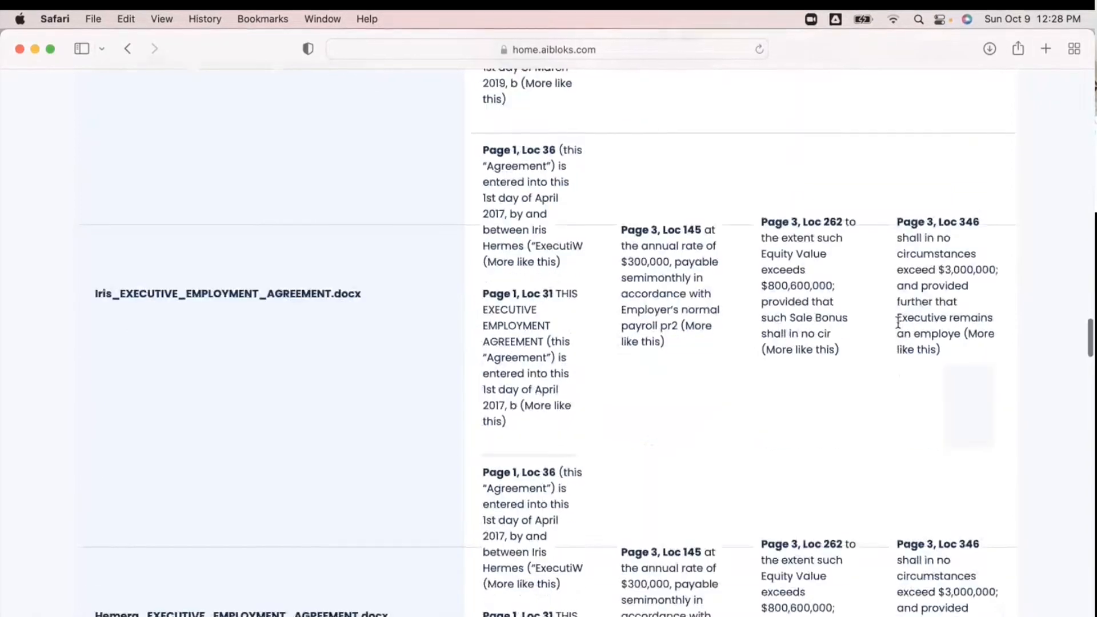
Export the report of the four-query analysis and open analyze_report_Legal_Oct_09_12_28_2022.csv in Numbers
{"action": "scroll", "coordinate": [897, 326], "scroll_direction": "up", "scroll_amount": 20}
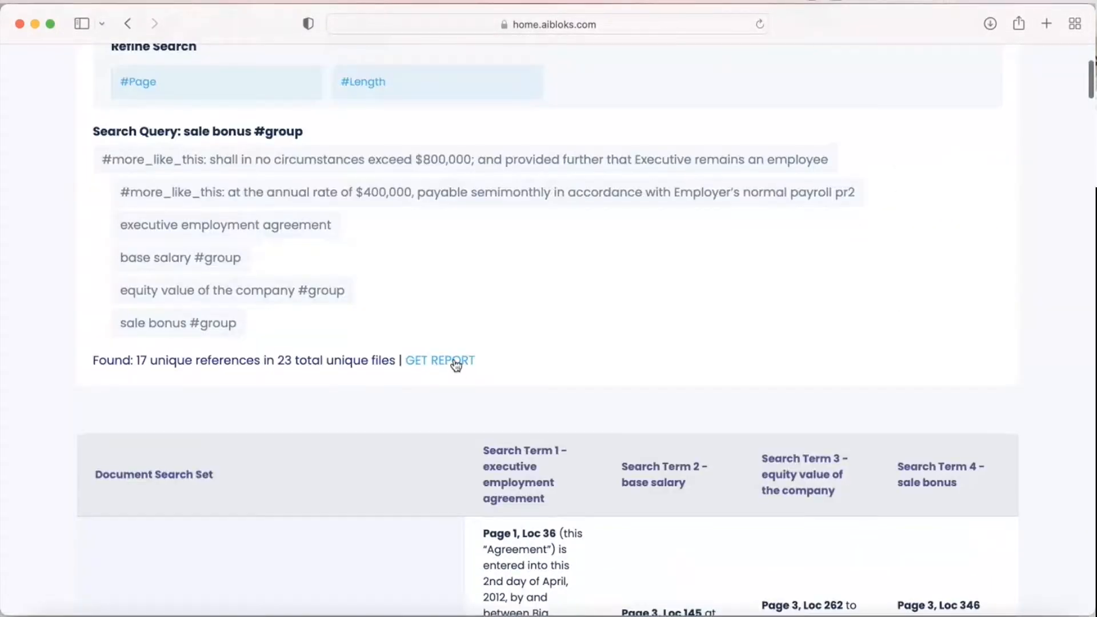
{"action": "left_click", "coordinate": [990, 27]}
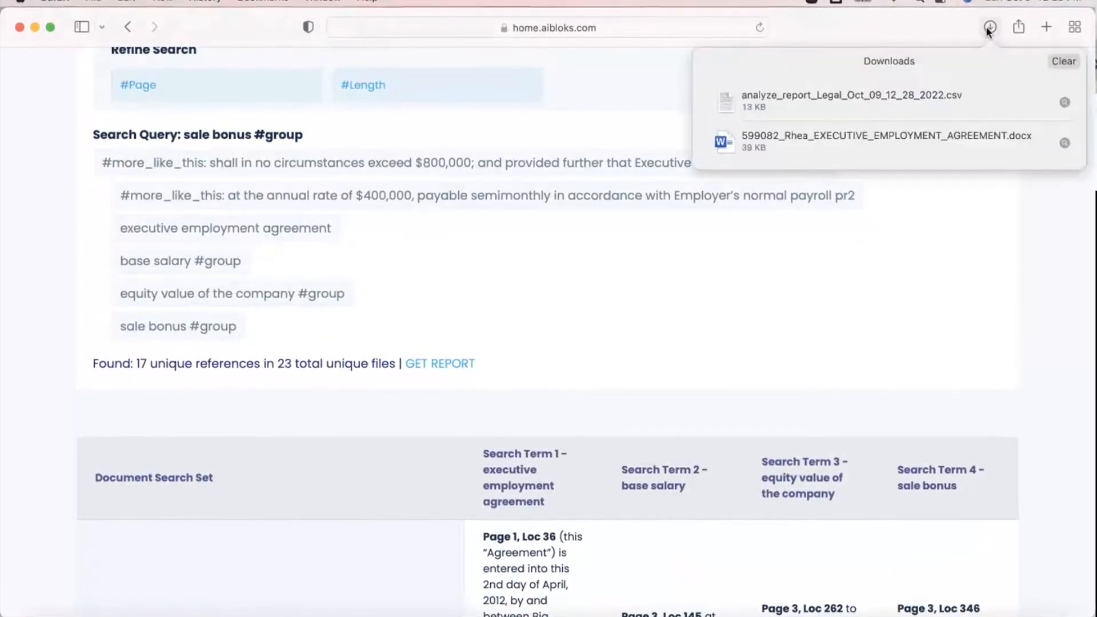
{"action": "double_click", "coordinate": [887, 98]}
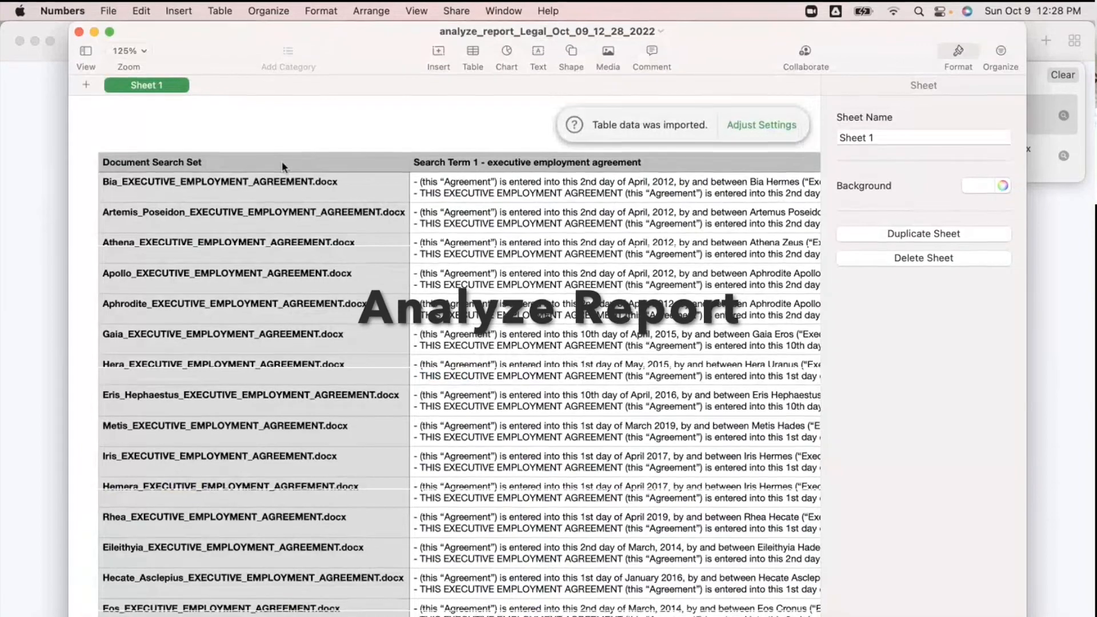
Review the exported report's columns for executive employment agreement, base salary, equity value of the company and sale bonus
{"action": "scroll", "coordinate": [299, 137], "scroll_direction": "right", "scroll_amount": 3}
{"action": "scroll", "coordinate": [300, 139], "scroll_direction": "right", "scroll_amount": 8}
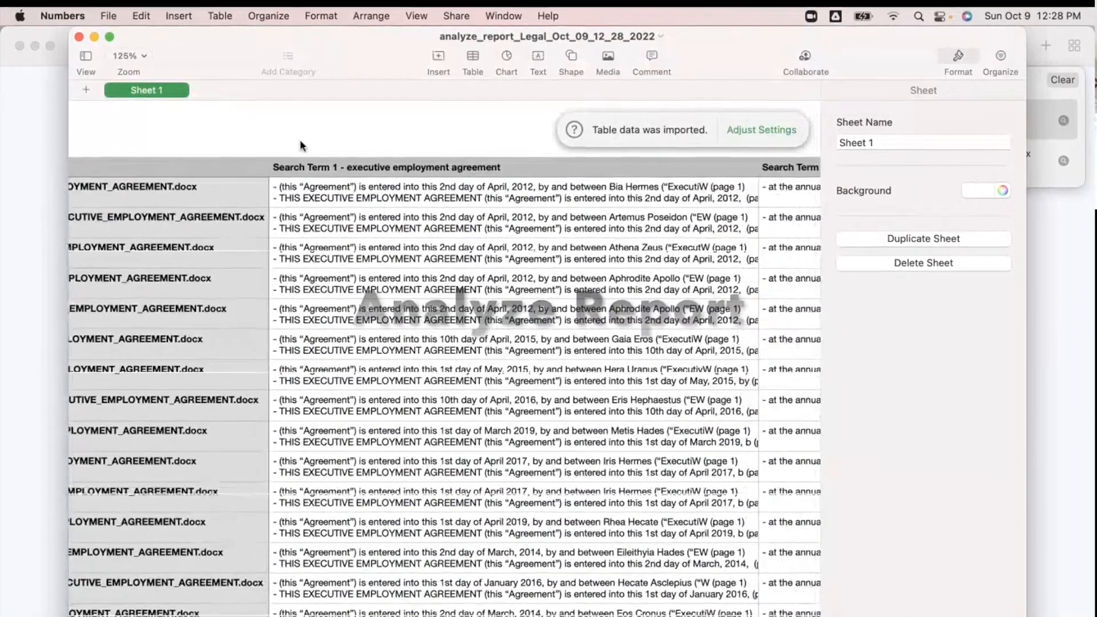
{"action": "scroll", "coordinate": [300, 143], "scroll_direction": "right", "scroll_amount": 8}
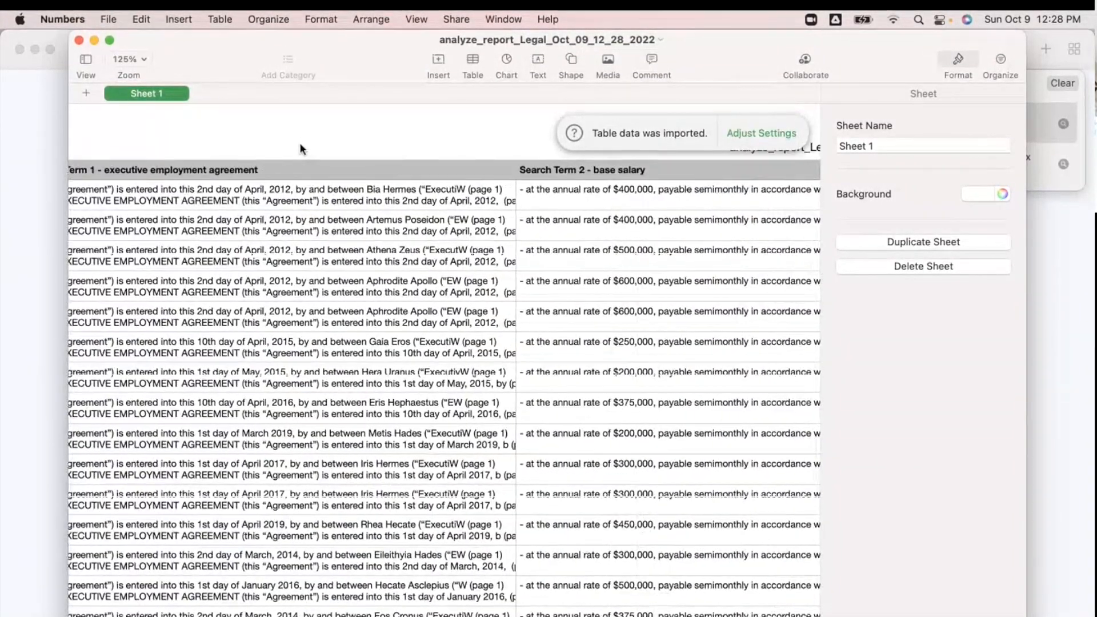
{"action": "scroll", "coordinate": [301, 122], "scroll_direction": "right", "scroll_amount": 3}
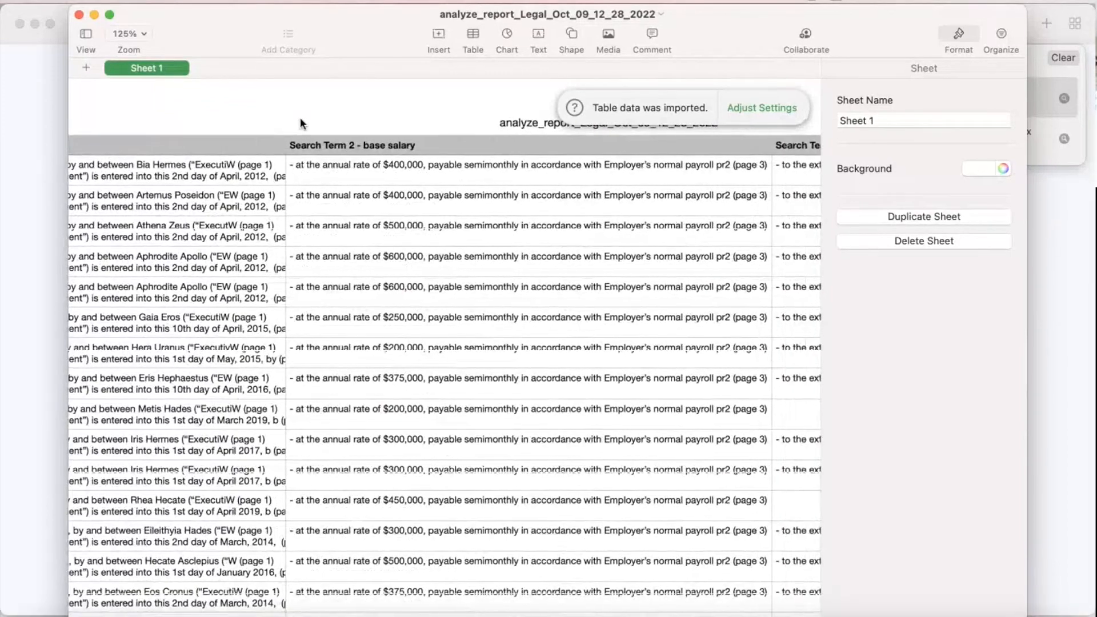
{"action": "scroll", "coordinate": [300, 122], "scroll_direction": "right", "scroll_amount": 6}
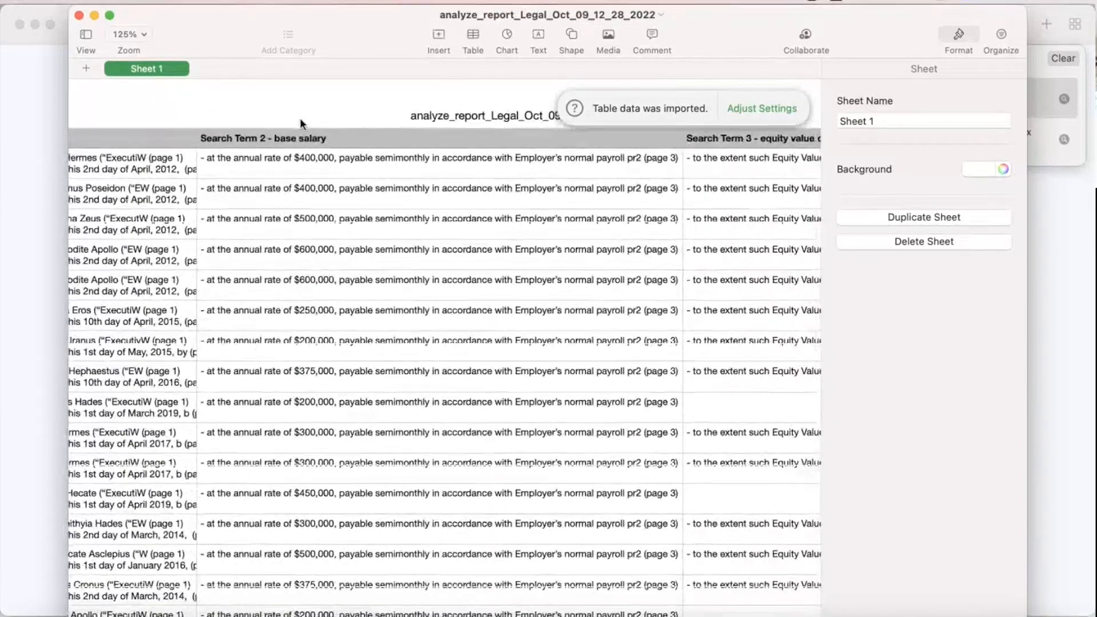
{"action": "scroll", "coordinate": [301, 124], "scroll_direction": "right", "scroll_amount": 7}
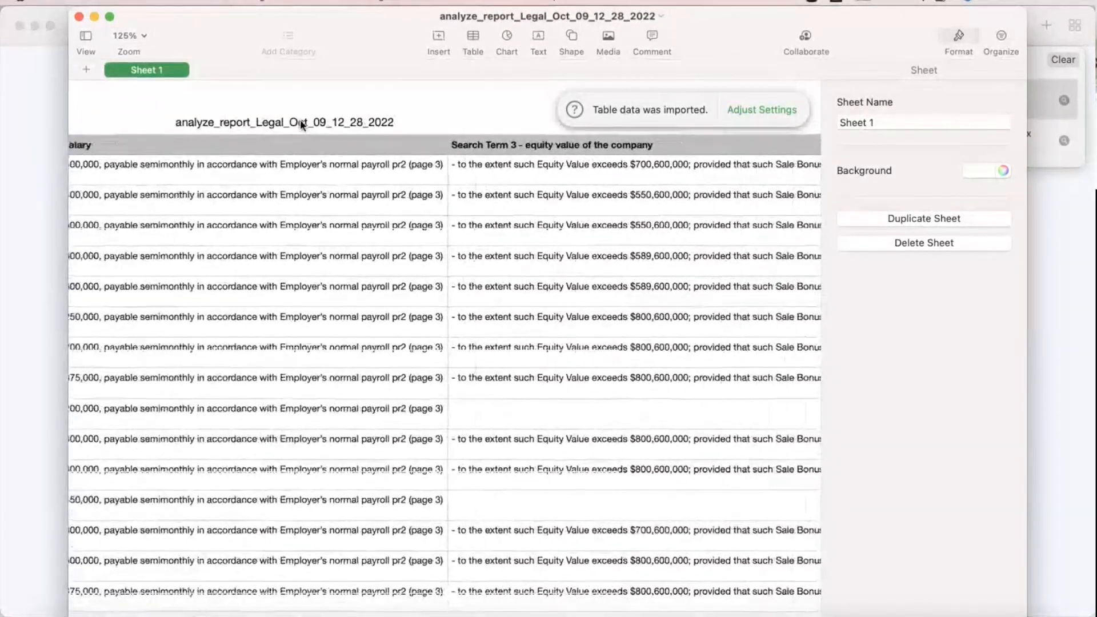
{"action": "scroll", "coordinate": [297, 123], "scroll_direction": "right", "scroll_amount": 7}
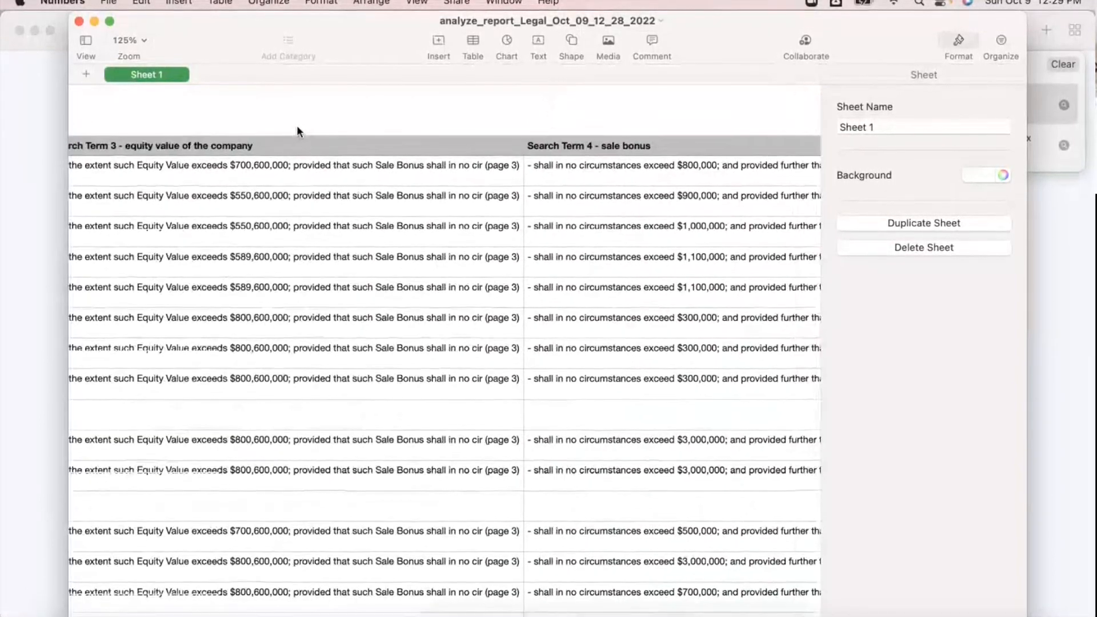
{"action": "scroll", "coordinate": [297, 126], "scroll_direction": "left", "scroll_amount": 3}
{"action": "scroll", "coordinate": [297, 127], "scroll_direction": "left", "scroll_amount": 15}
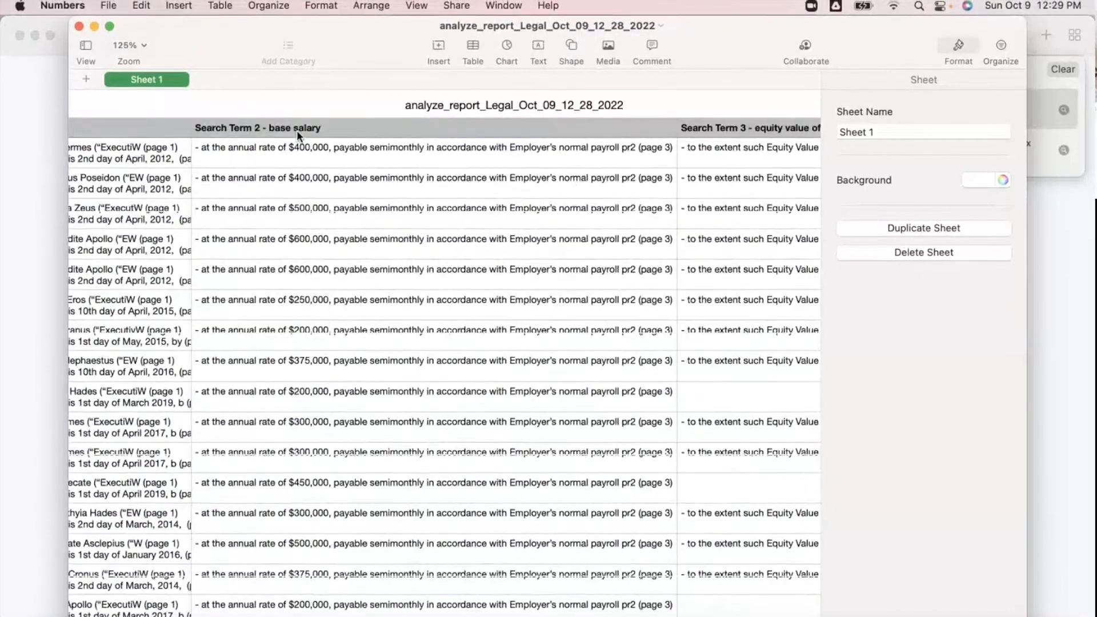
{"action": "scroll", "coordinate": [297, 130], "scroll_direction": "left", "scroll_amount": 15}
{"action": "scroll", "coordinate": [297, 132], "scroll_direction": "left", "scroll_amount": 3}
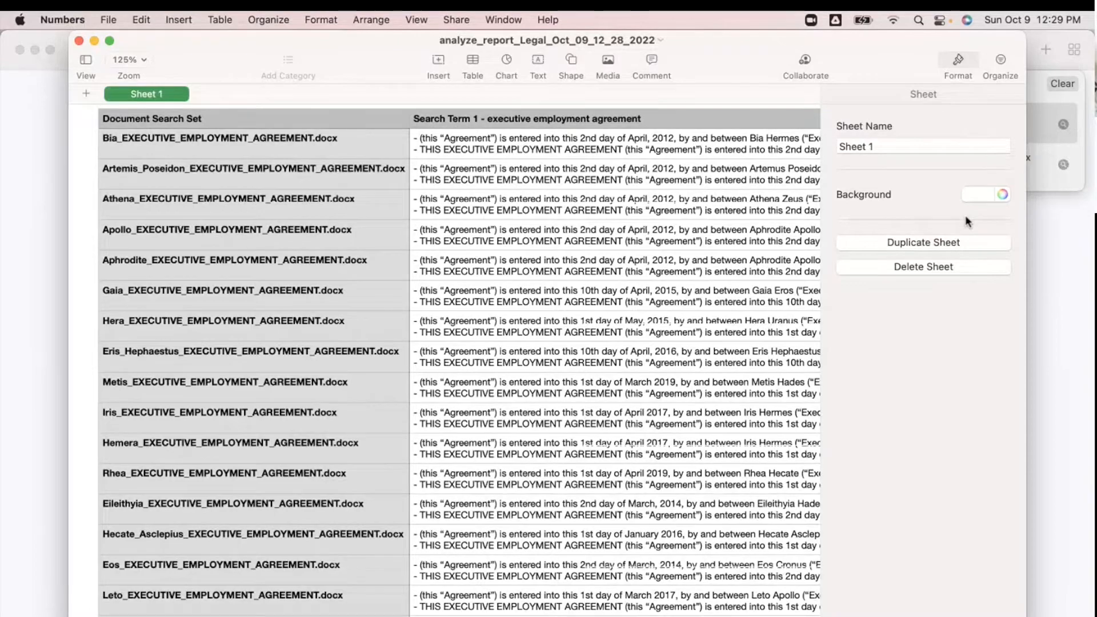
Sort the entire report table by Document Search Set in ascending order
{"action": "left_click", "coordinate": [1001, 59]}
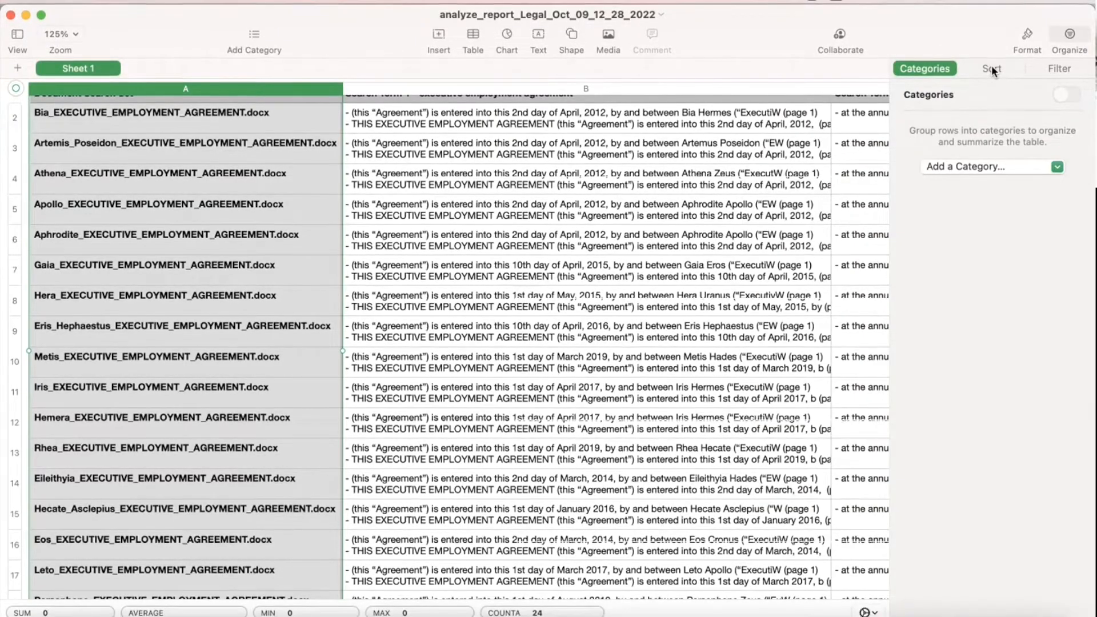
{"action": "left_click", "coordinate": [993, 68]}
{"action": "left_click", "coordinate": [973, 194]}
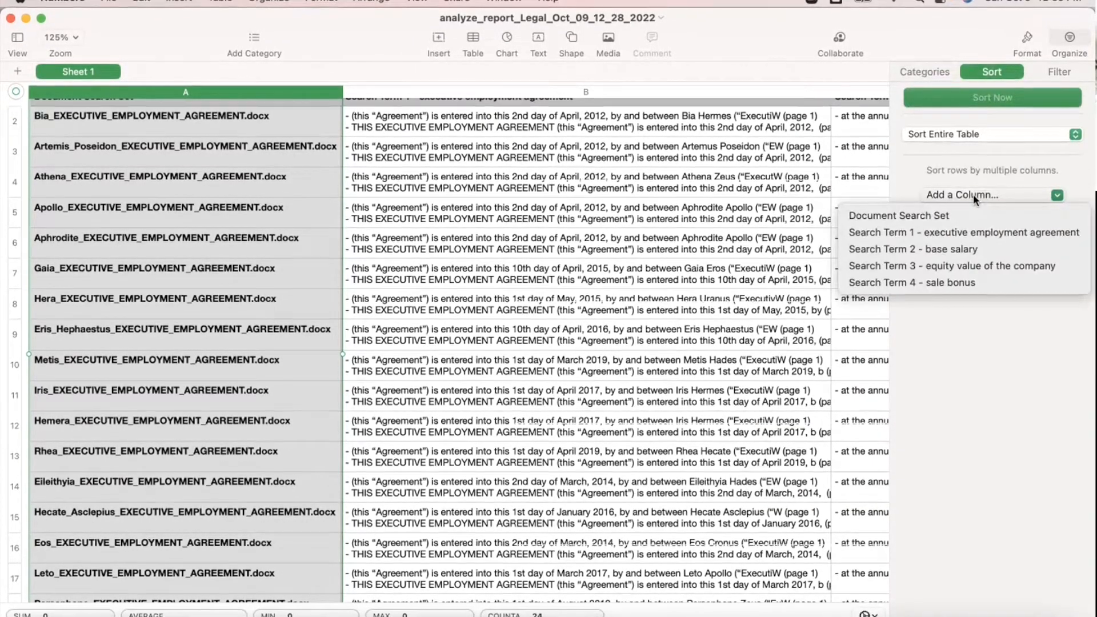
{"action": "left_click", "coordinate": [927, 218]}
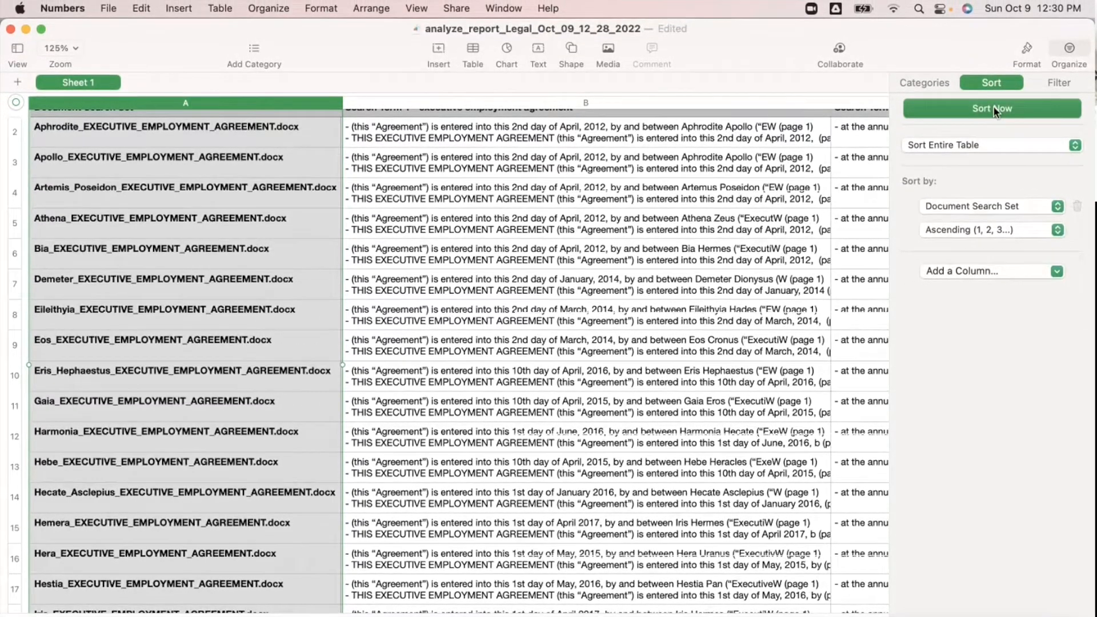
{"action": "scroll", "coordinate": [106, 327], "scroll_direction": "up", "scroll_amount": 2}
{"action": "scroll", "coordinate": [106, 332], "scroll_direction": "up", "scroll_amount": 1}
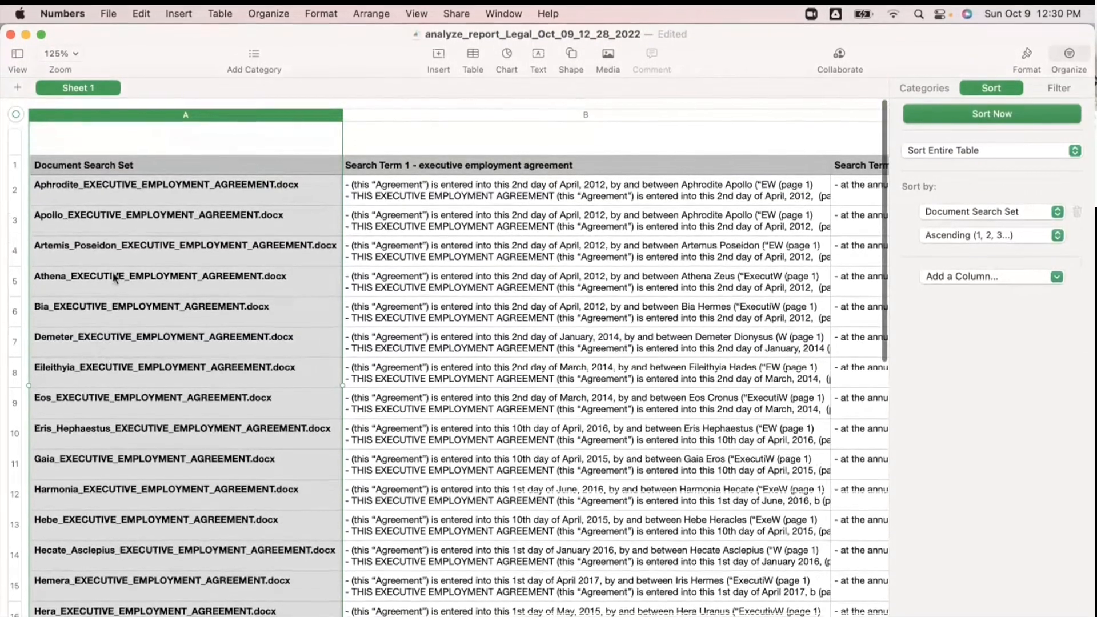
Review the sorted report's agreement, base salary, equity value and sale bonus columns down to the last rows
{"action": "scroll", "coordinate": [587, 182], "scroll_direction": "right", "scroll_amount": 10}
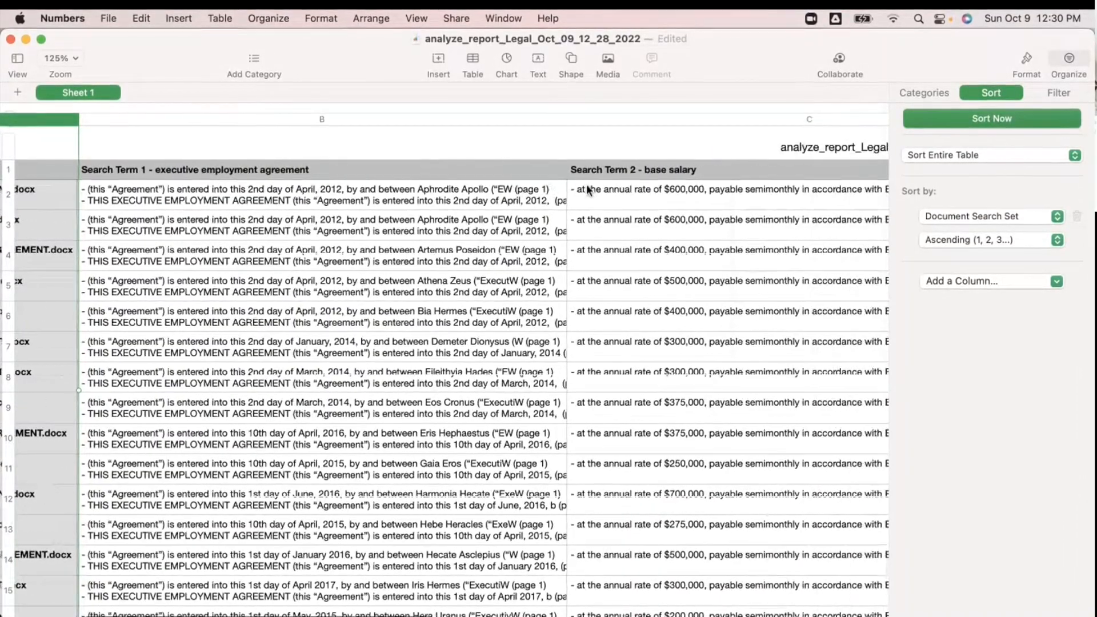
{"action": "scroll", "coordinate": [587, 186], "scroll_direction": "right", "scroll_amount": 8}
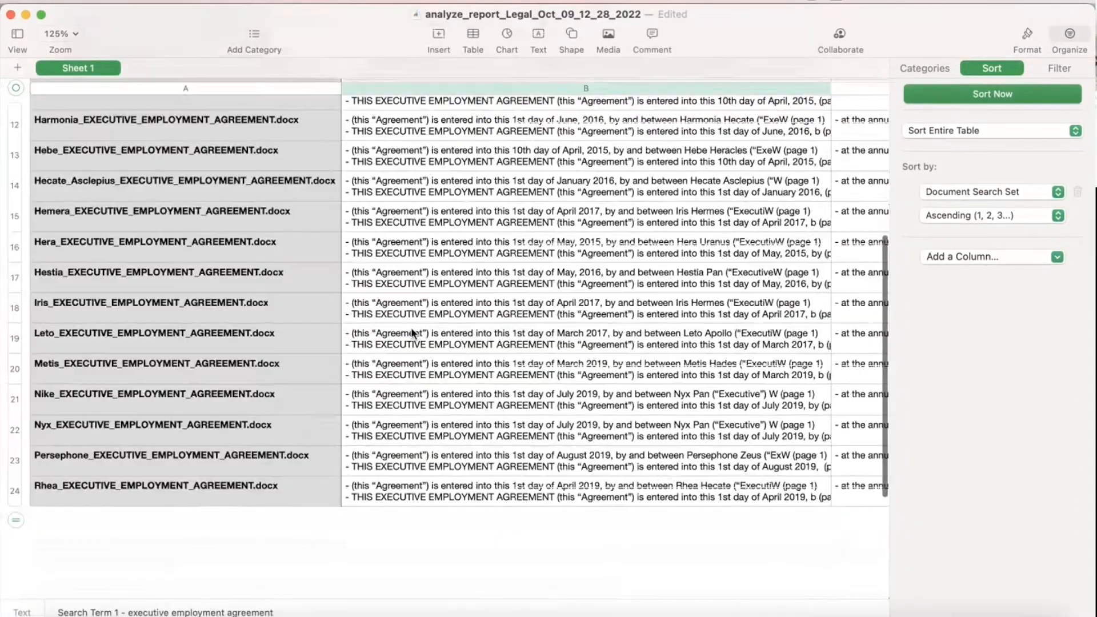
{"action": "scroll", "coordinate": [665, 341], "scroll_direction": "right", "scroll_amount": 6}
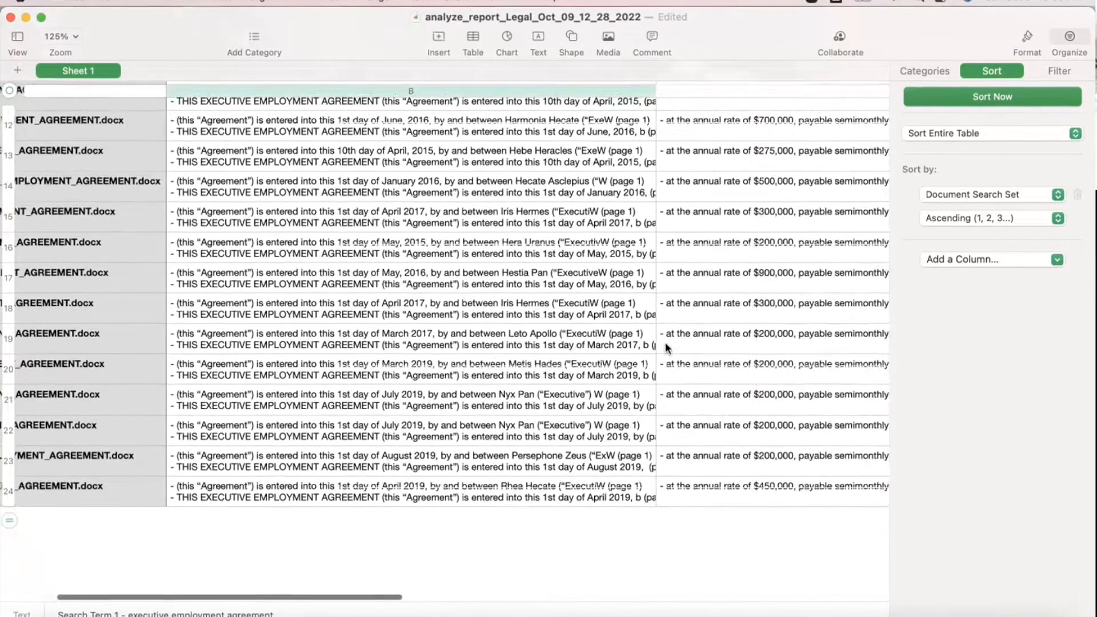
{"action": "scroll", "coordinate": [666, 345], "scroll_direction": "right", "scroll_amount": 8}
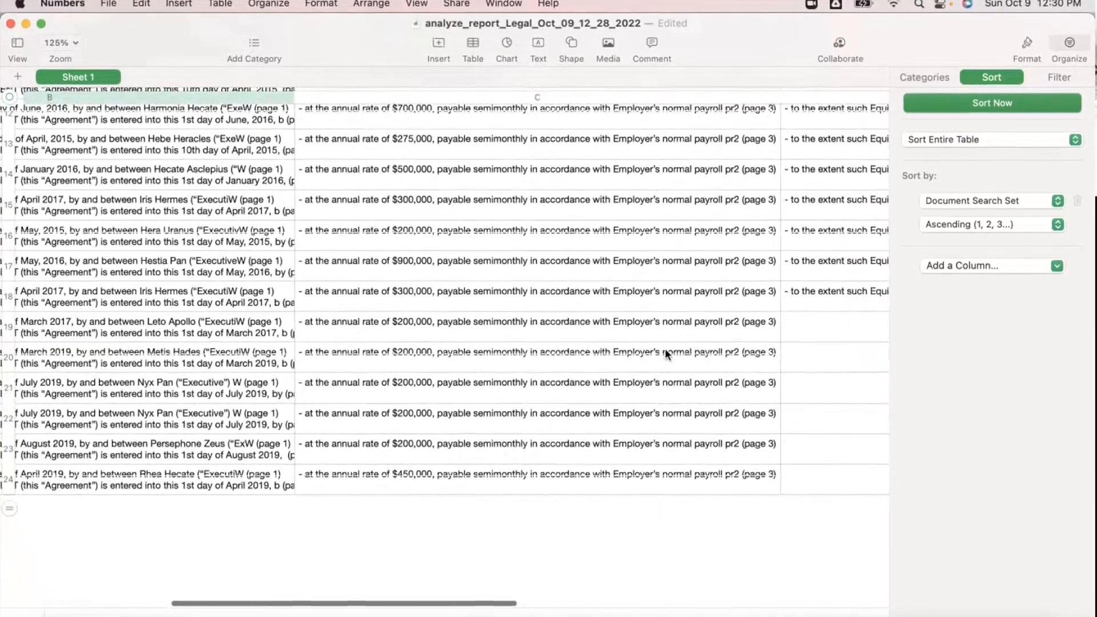
{"action": "scroll", "coordinate": [664, 353], "scroll_direction": "right", "scroll_amount": 8}
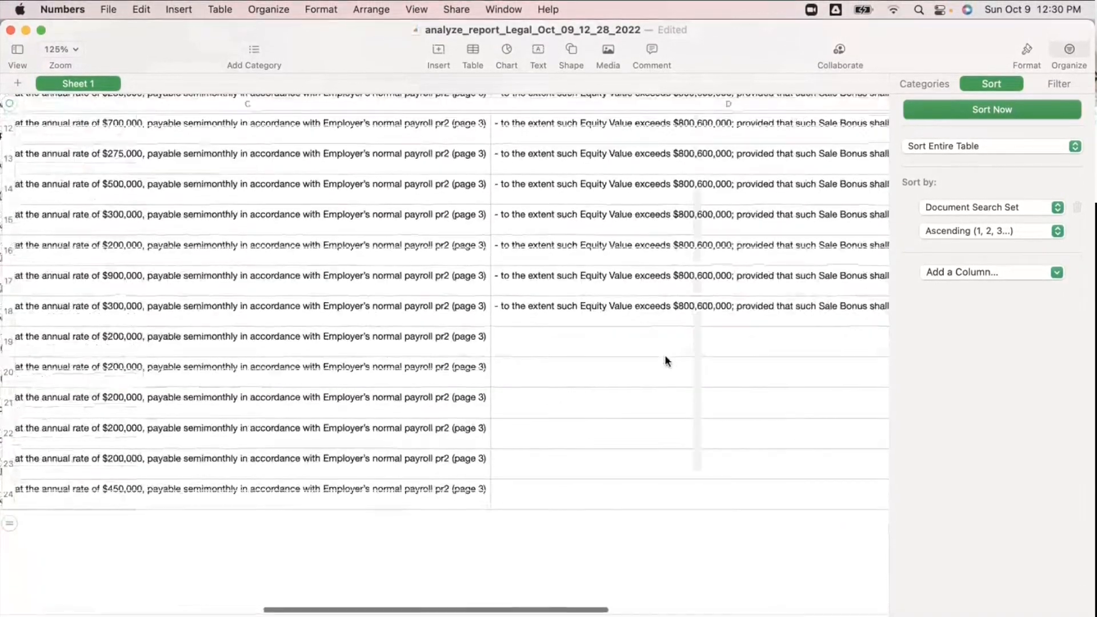
{"action": "scroll", "coordinate": [666, 361], "scroll_direction": "right", "scroll_amount": 10}
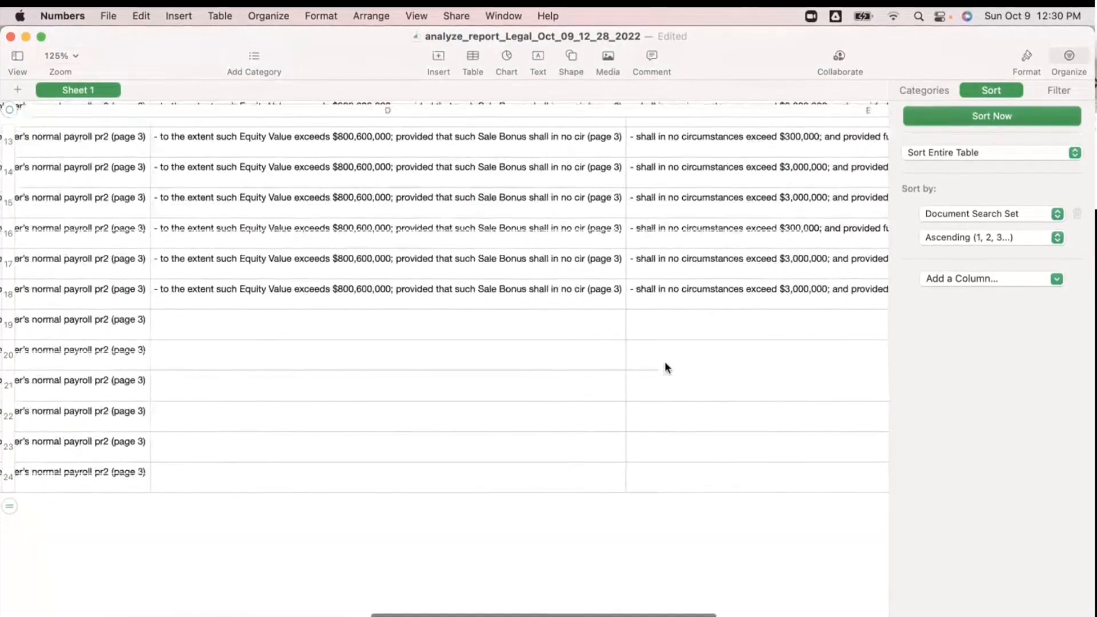
{"action": "scroll", "coordinate": [665, 364], "scroll_direction": "left", "scroll_amount": 20}
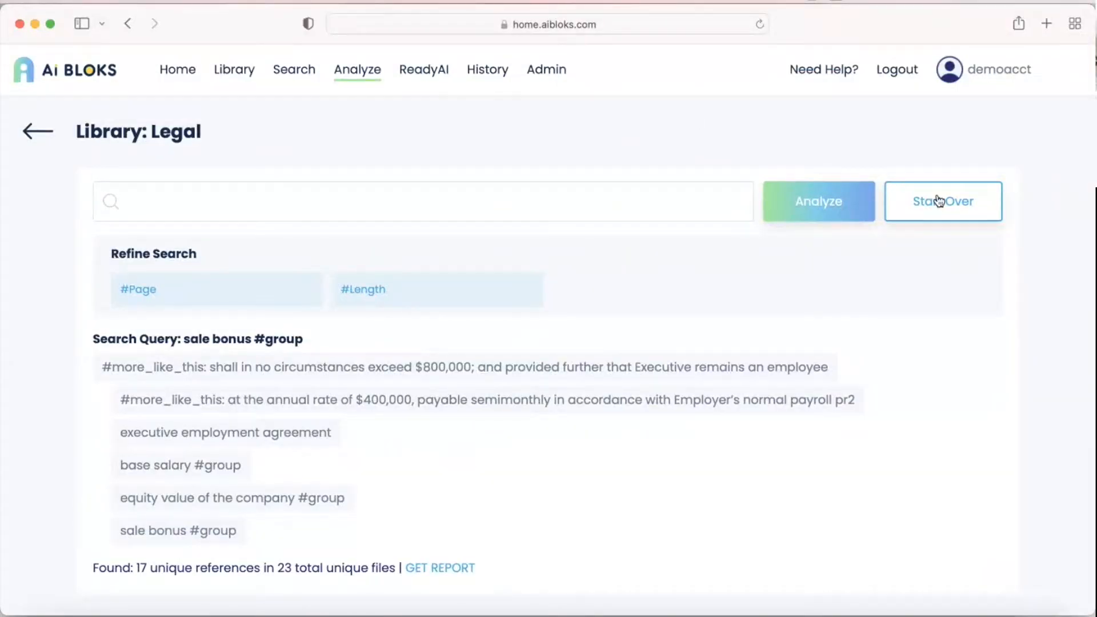
Back in the Legal library analysis in Safari, start over with "lease" as the first query and view its passages
{"action": "left_click", "coordinate": [937, 195]}
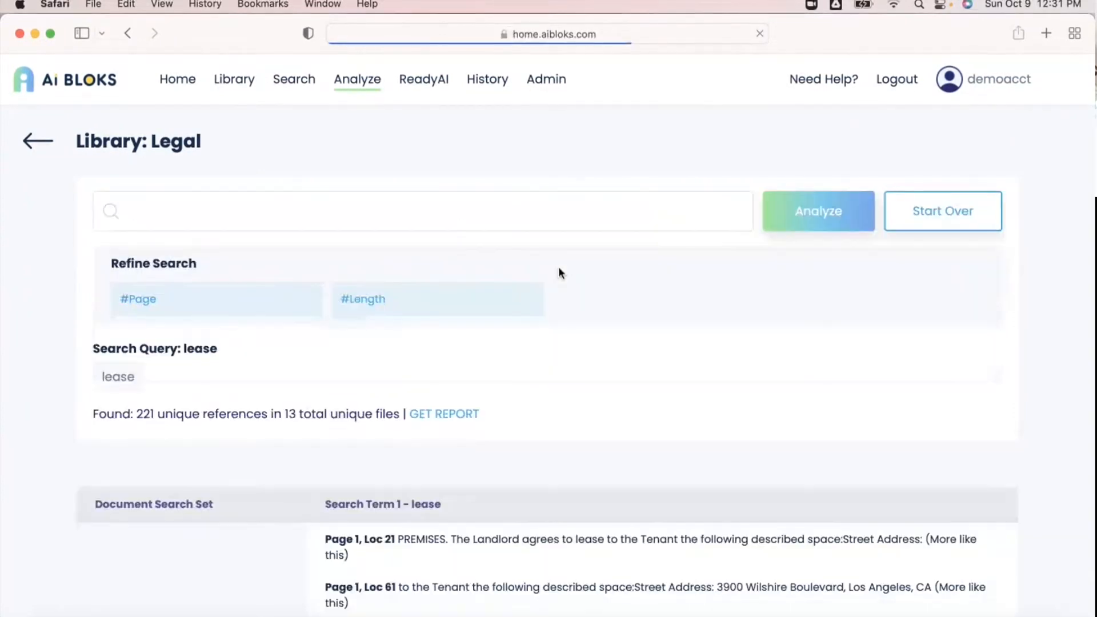
{"action": "scroll", "coordinate": [546, 468], "scroll_direction": "down", "scroll_amount": 3}
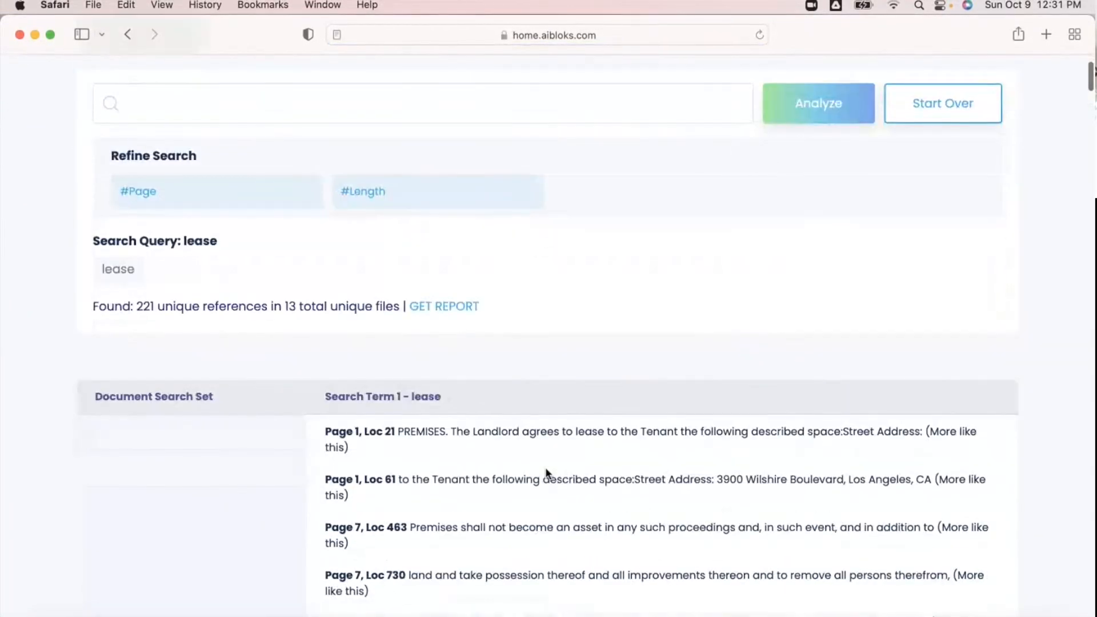
{"action": "scroll", "coordinate": [547, 474], "scroll_direction": "down", "scroll_amount": 2}
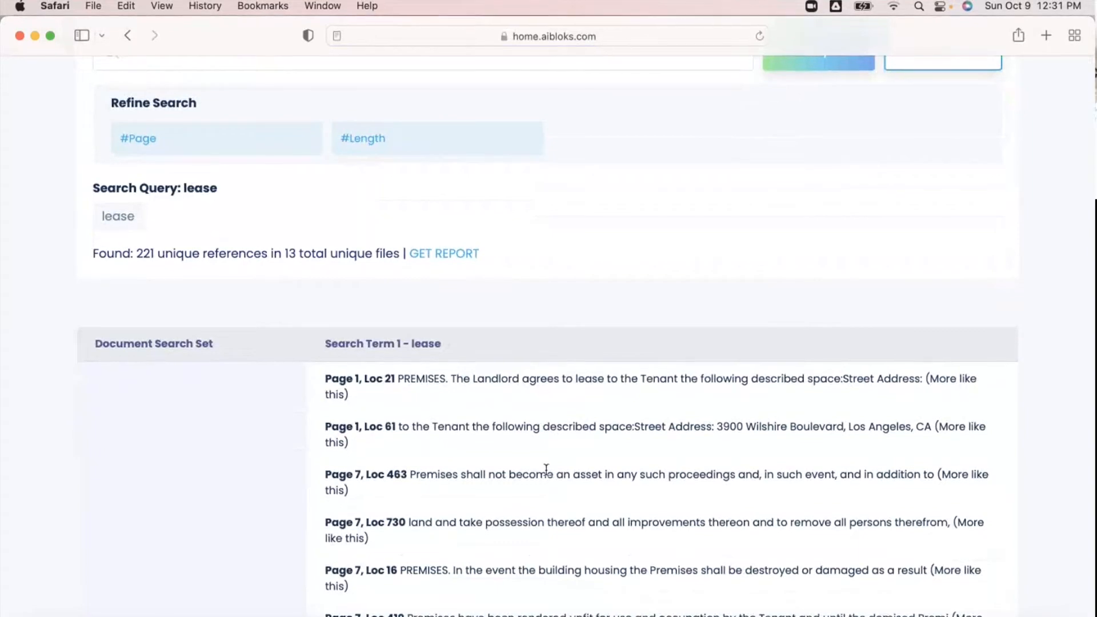
{"action": "scroll", "coordinate": [546, 470], "scroll_direction": "down", "scroll_amount": 5}
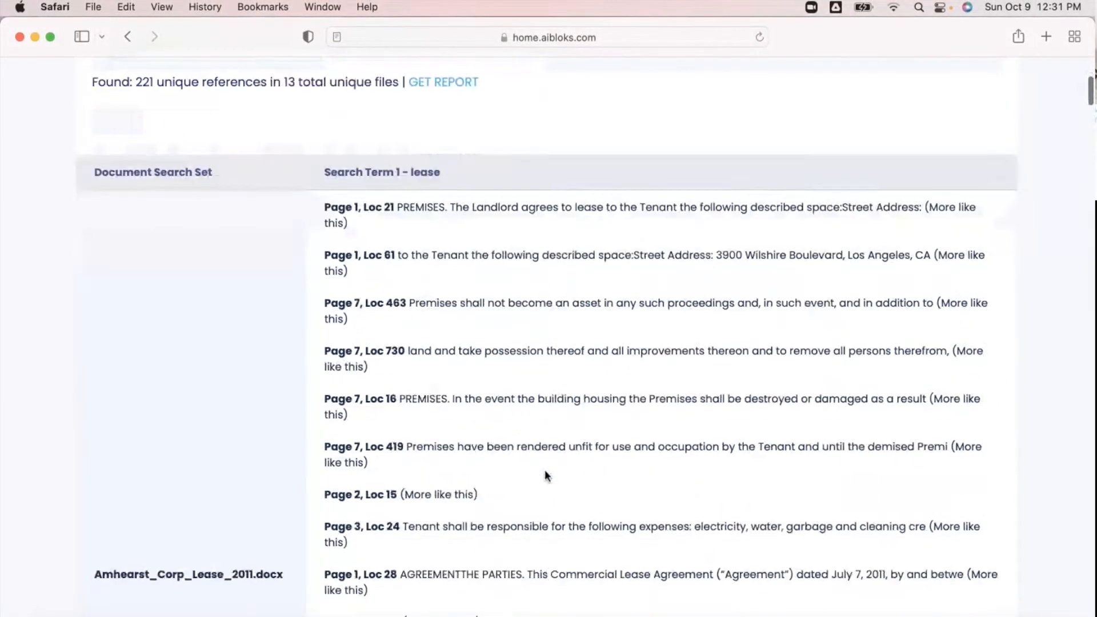
{"action": "scroll", "coordinate": [544, 471], "scroll_direction": "down", "scroll_amount": 1}
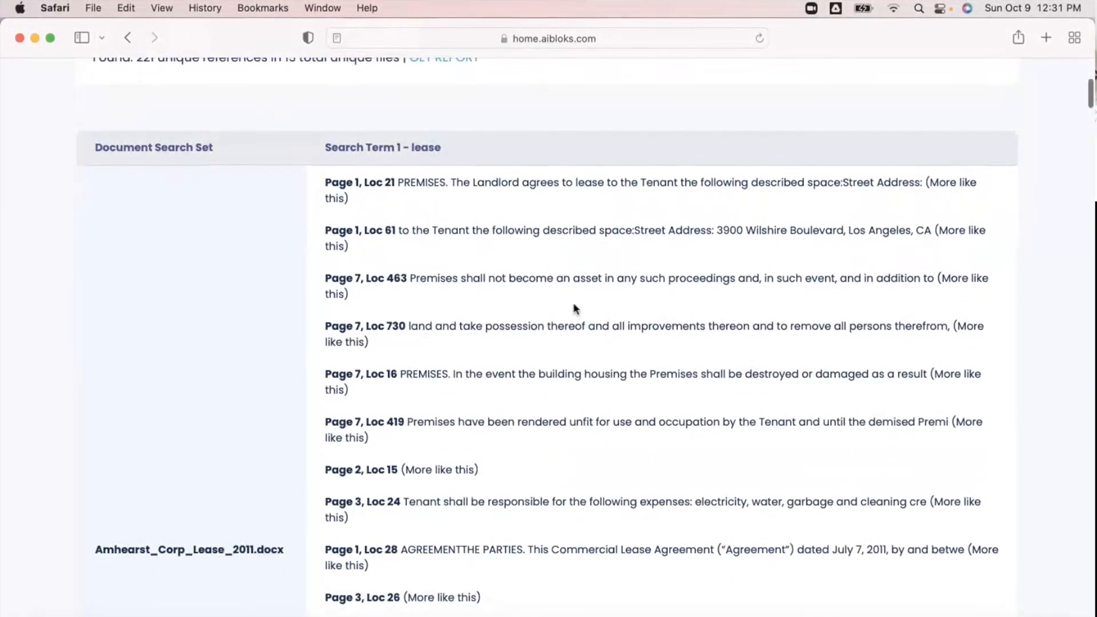
Narrow the lease results to passages like the Page 1, Loc 61 premises street address and compare them across the lease files
{"action": "left_click", "coordinate": [968, 233]}
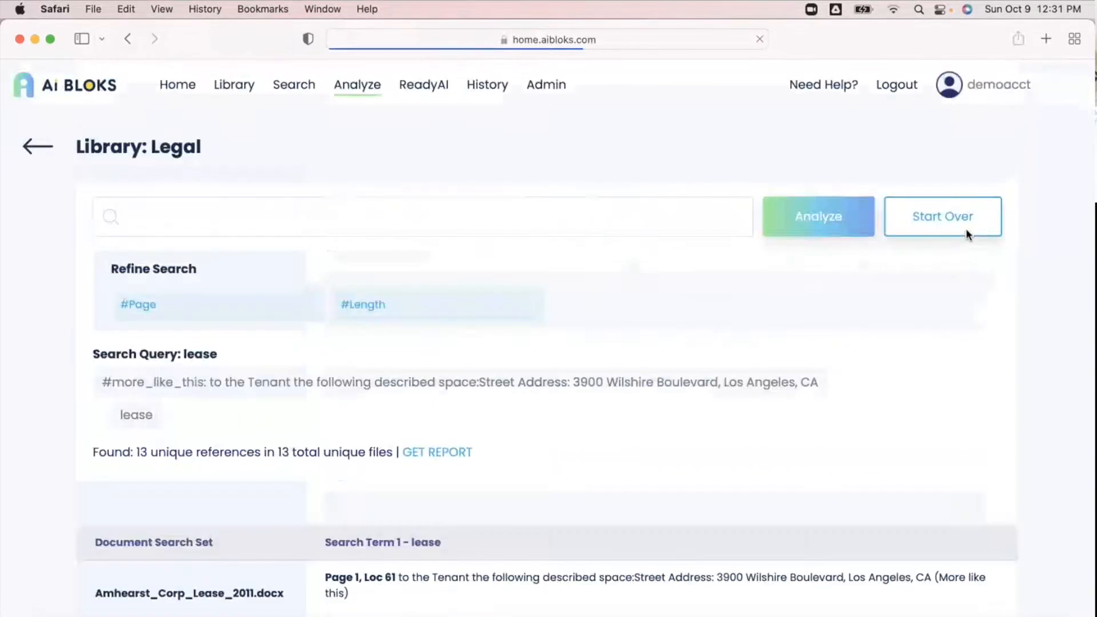
{"action": "scroll", "coordinate": [383, 439], "scroll_direction": "down", "scroll_amount": 3}
{"action": "scroll", "coordinate": [384, 440], "scroll_direction": "down", "scroll_amount": 8}
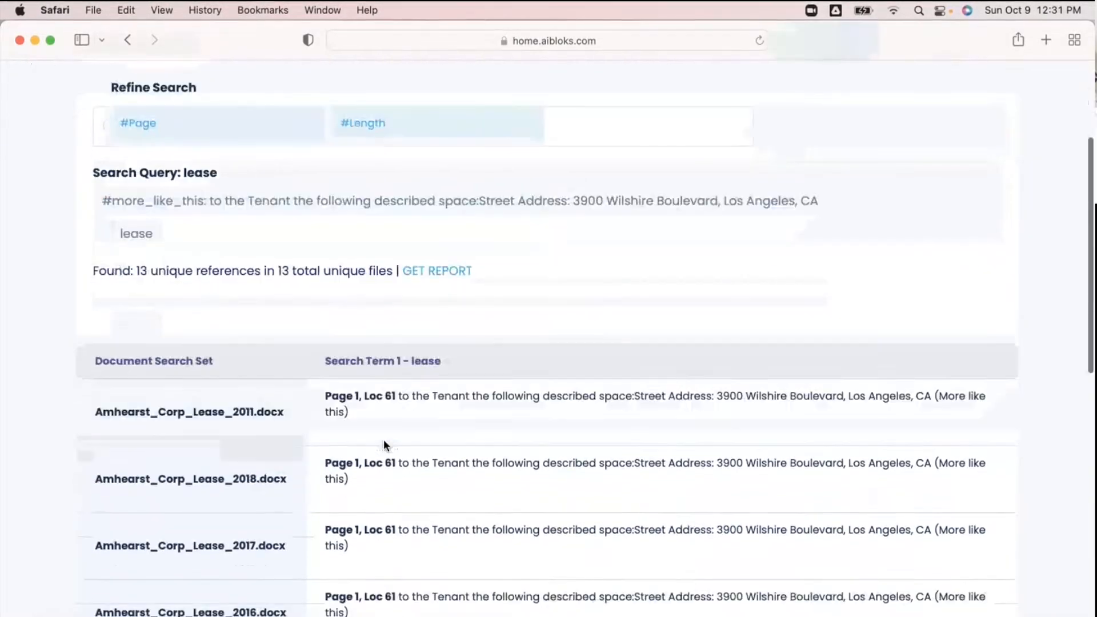
{"action": "scroll", "coordinate": [383, 440], "scroll_direction": "down", "scroll_amount": 4}
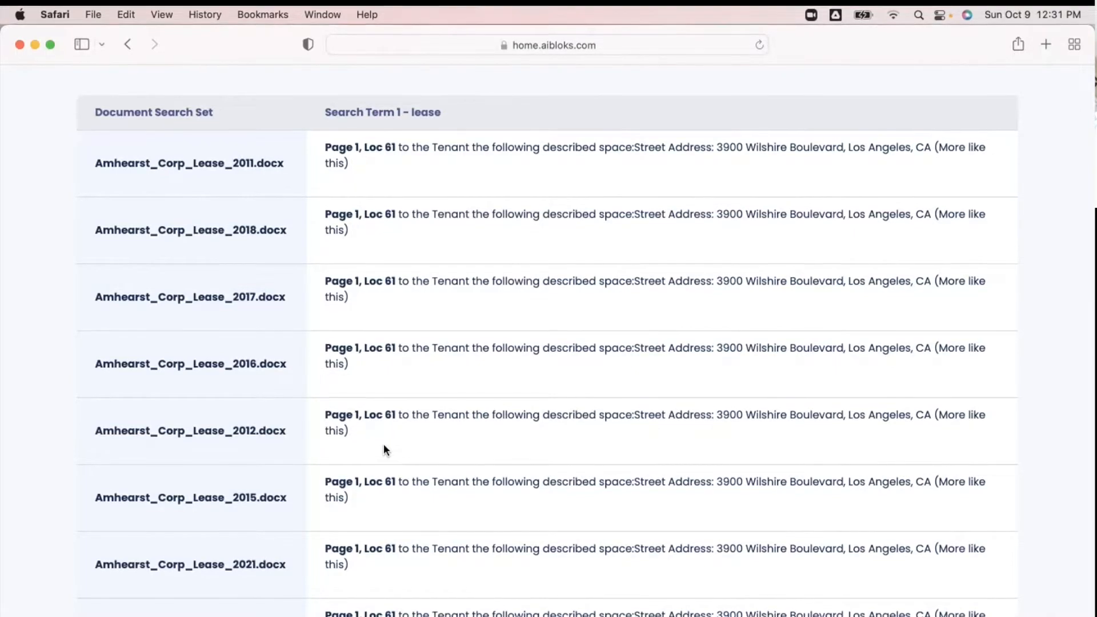
{"action": "scroll", "coordinate": [383, 446], "scroll_direction": "down", "scroll_amount": 5}
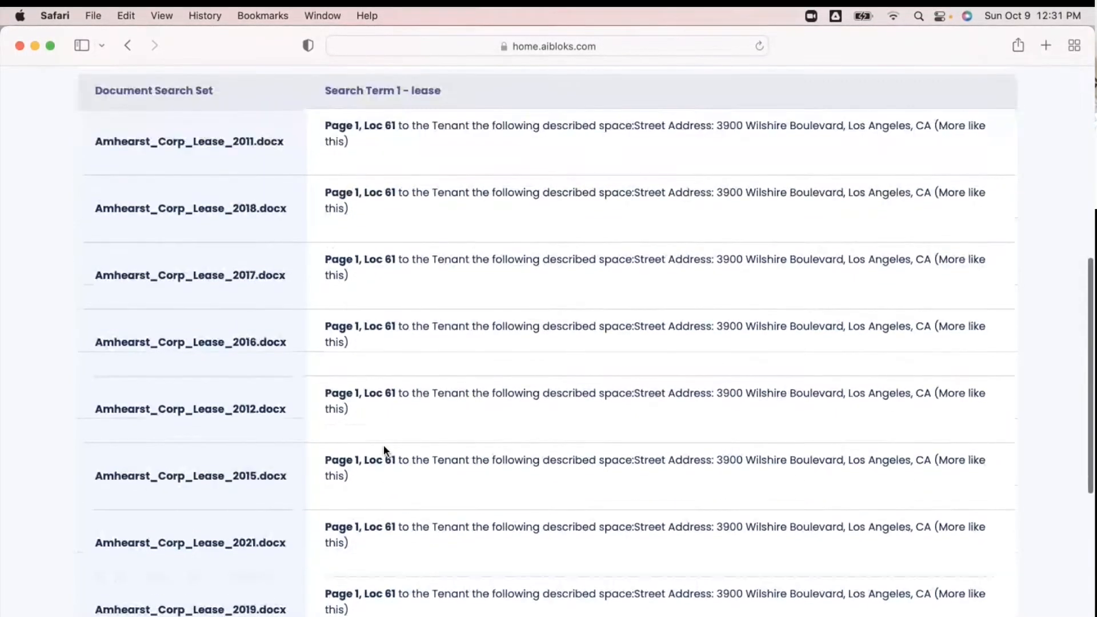
{"action": "scroll", "coordinate": [384, 449], "scroll_direction": "down", "scroll_amount": 10}
{"action": "scroll", "coordinate": [384, 447], "scroll_direction": "up", "scroll_amount": 5}
{"action": "scroll", "coordinate": [385, 447], "scroll_direction": "up", "scroll_amount": 10}
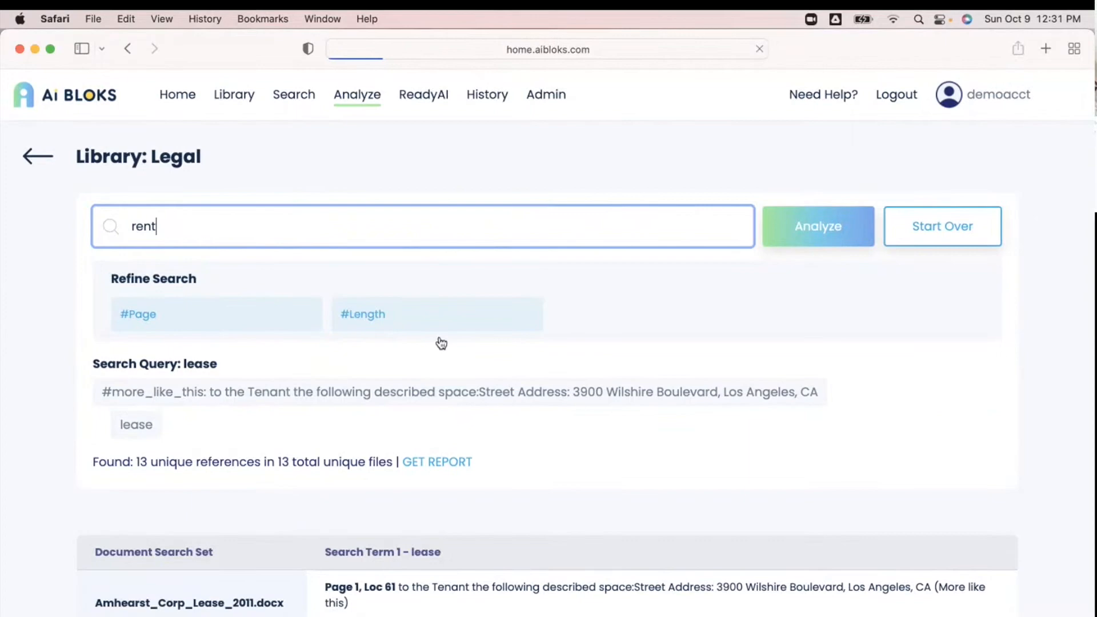
Add "rent" as the second query and narrow it to passages like "The Tenant shall be obligated to pay $6,500 each month"
{"action": "scroll", "coordinate": [783, 409], "scroll_direction": "down", "scroll_amount": 5}
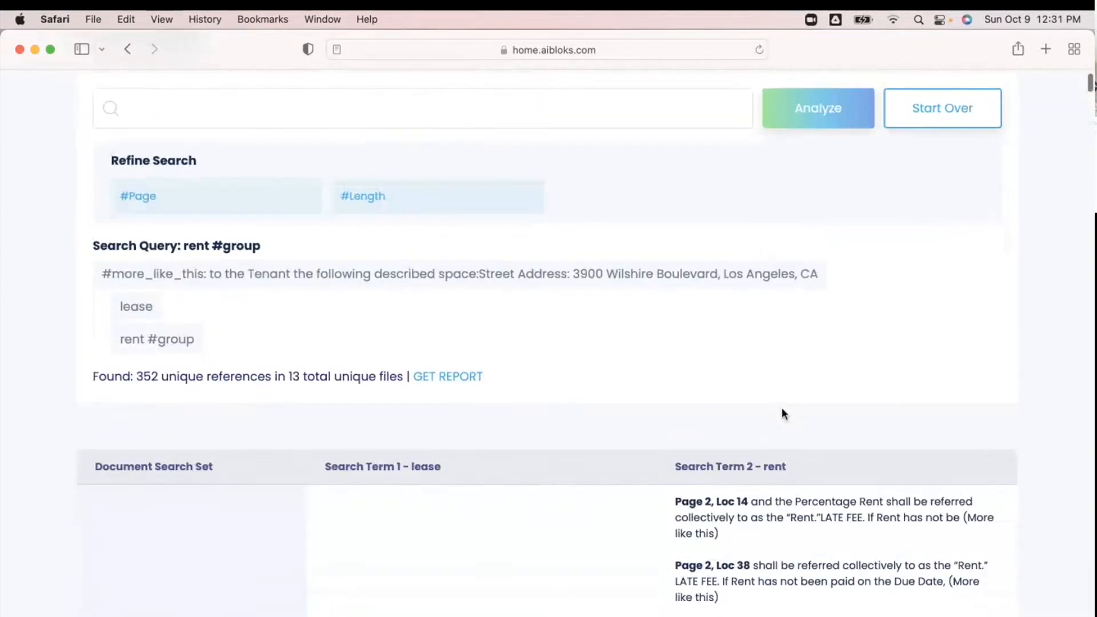
{"action": "scroll", "coordinate": [782, 408], "scroll_direction": "down", "scroll_amount": 3}
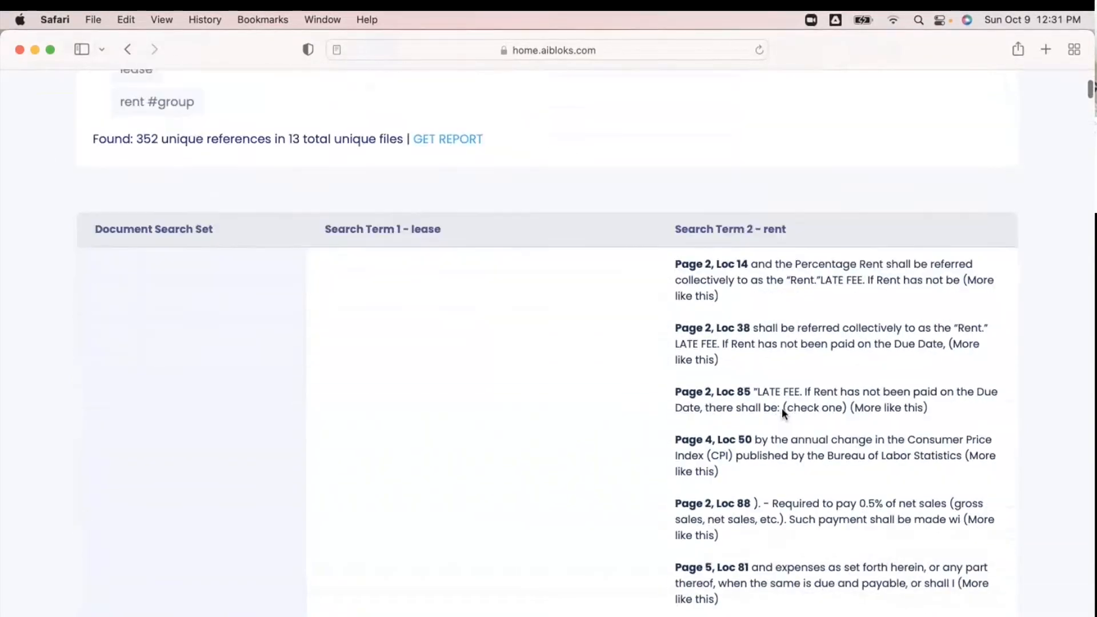
{"action": "scroll", "coordinate": [782, 408], "scroll_direction": "down", "scroll_amount": 2}
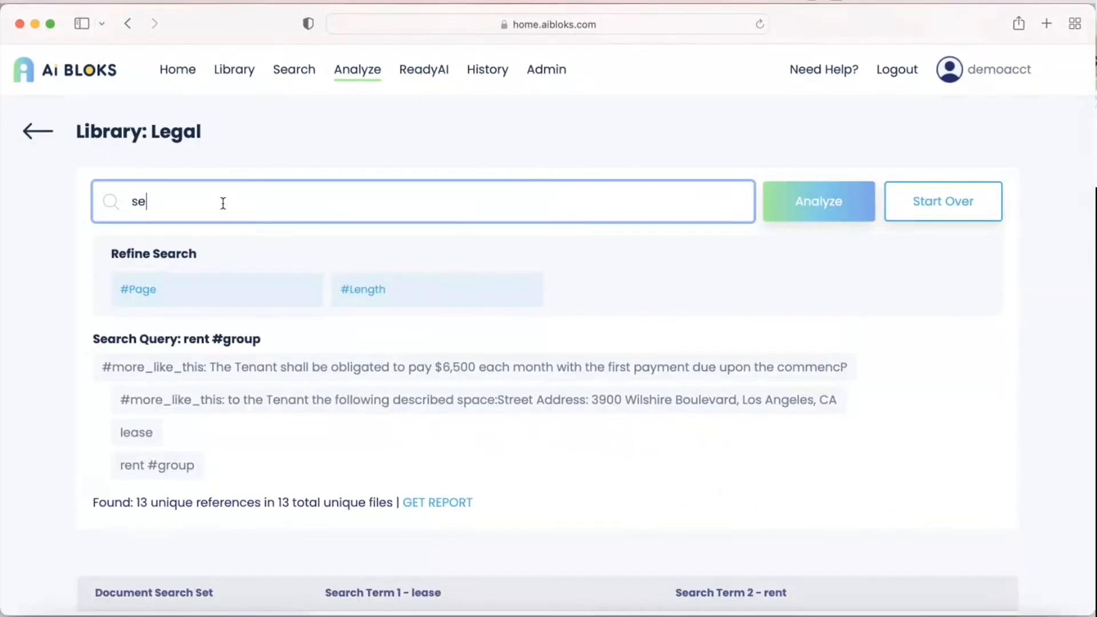
Add "security deposit" as the third query and view its passages
{"action": "type", "text": "curity depo"}
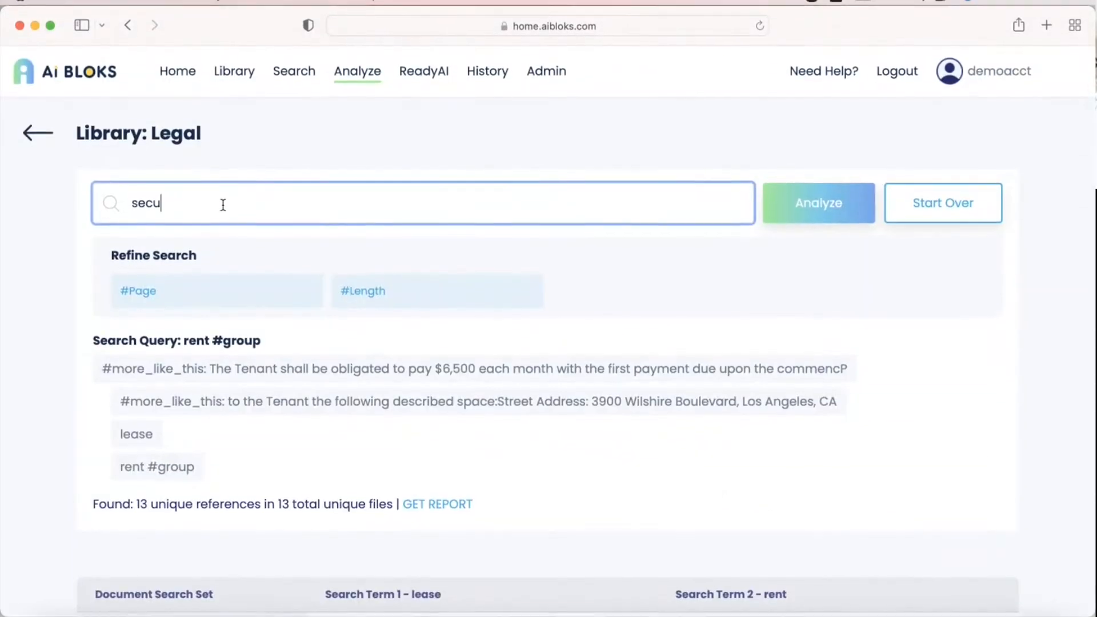
{"action": "type", "text": "sit"}
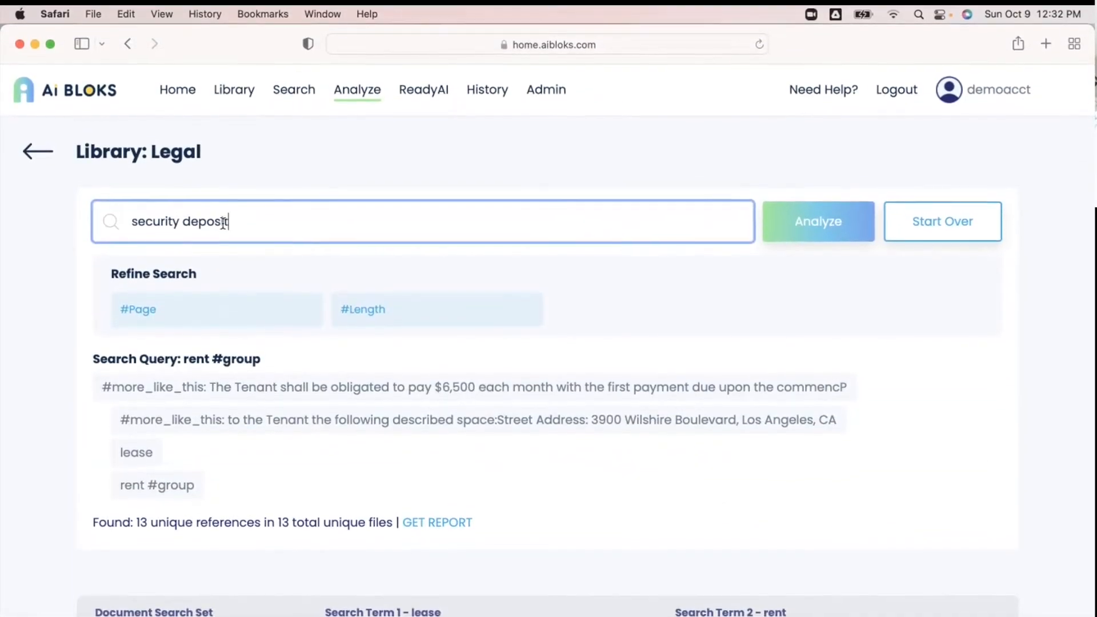
{"action": "key", "text": "Return"}
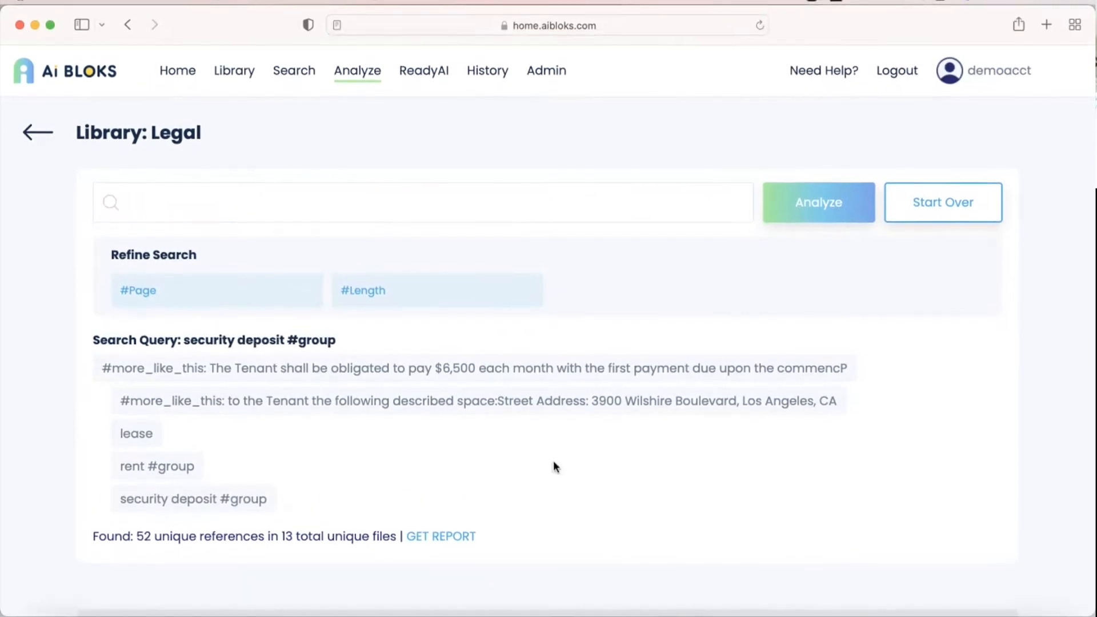
{"action": "scroll", "coordinate": [554, 462], "scroll_direction": "down", "scroll_amount": 5}
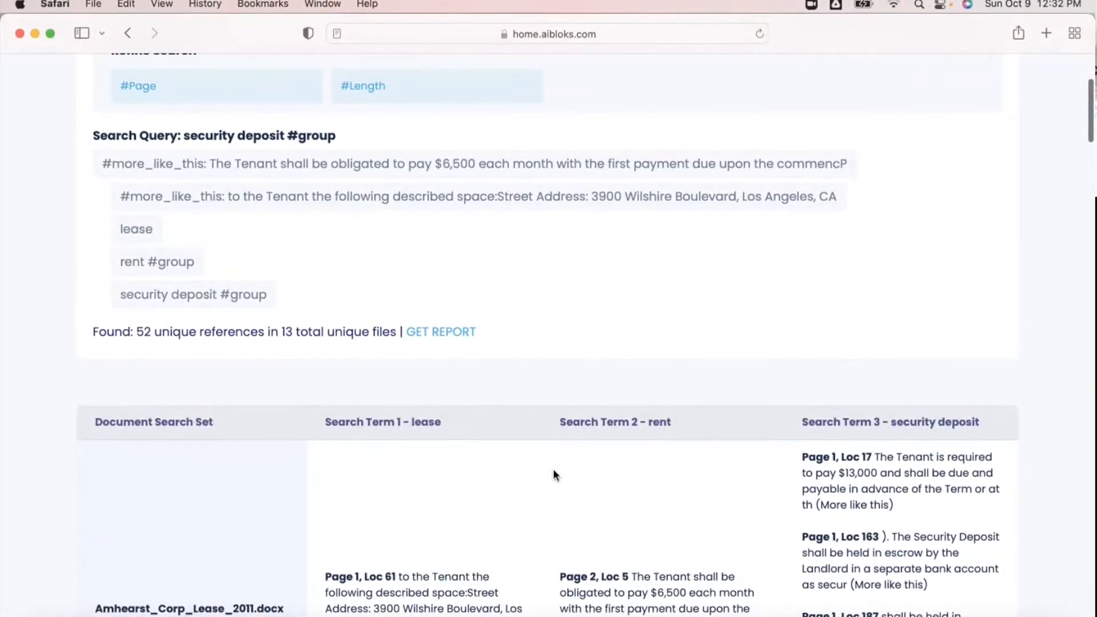
Narrow the security deposit results to passages like the Page 1, Loc 17 "The Tenant is required to pay $13,000" text
{"action": "left_click", "coordinate": [864, 512]}
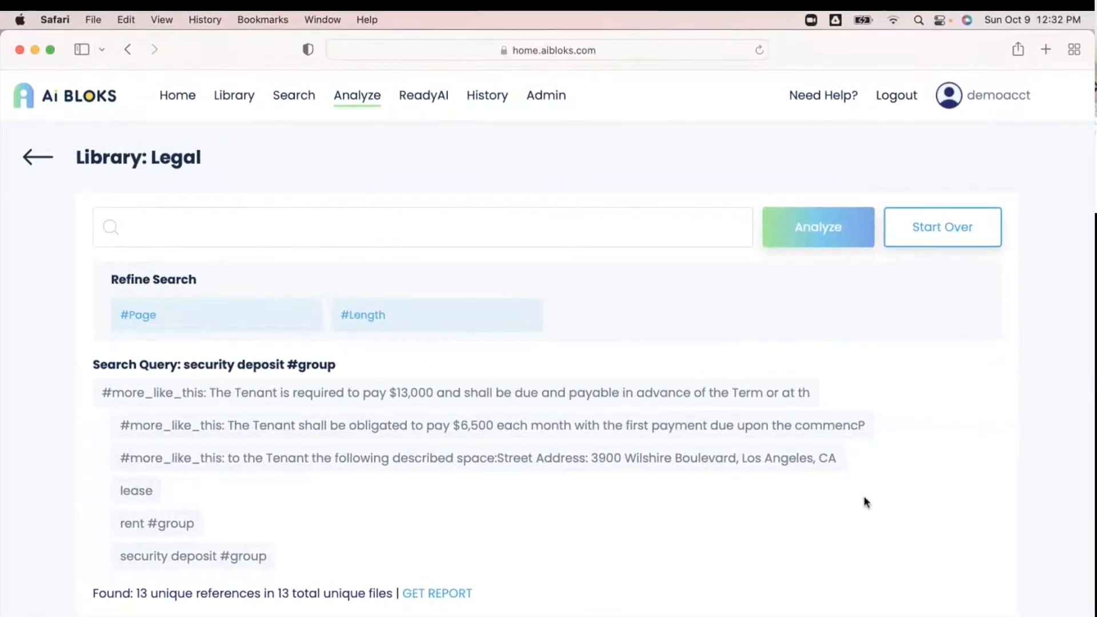
{"action": "scroll", "coordinate": [699, 343], "scroll_direction": "down", "scroll_amount": 3}
{"action": "scroll", "coordinate": [694, 381], "scroll_direction": "down", "scroll_amount": 3}
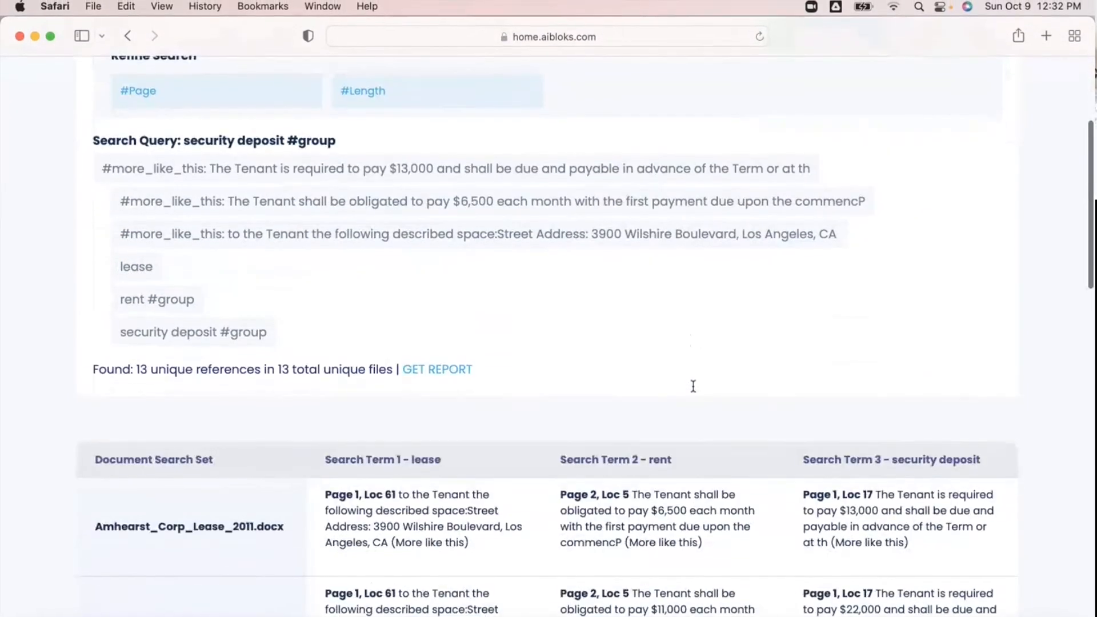
Enter "insurance" as the fourth query, check the current lease, rent and security deposit results, and run the analysis
{"action": "scroll", "coordinate": [691, 398], "scroll_direction": "up", "scroll_amount": 5}
{"action": "left_click", "coordinate": [200, 154]}
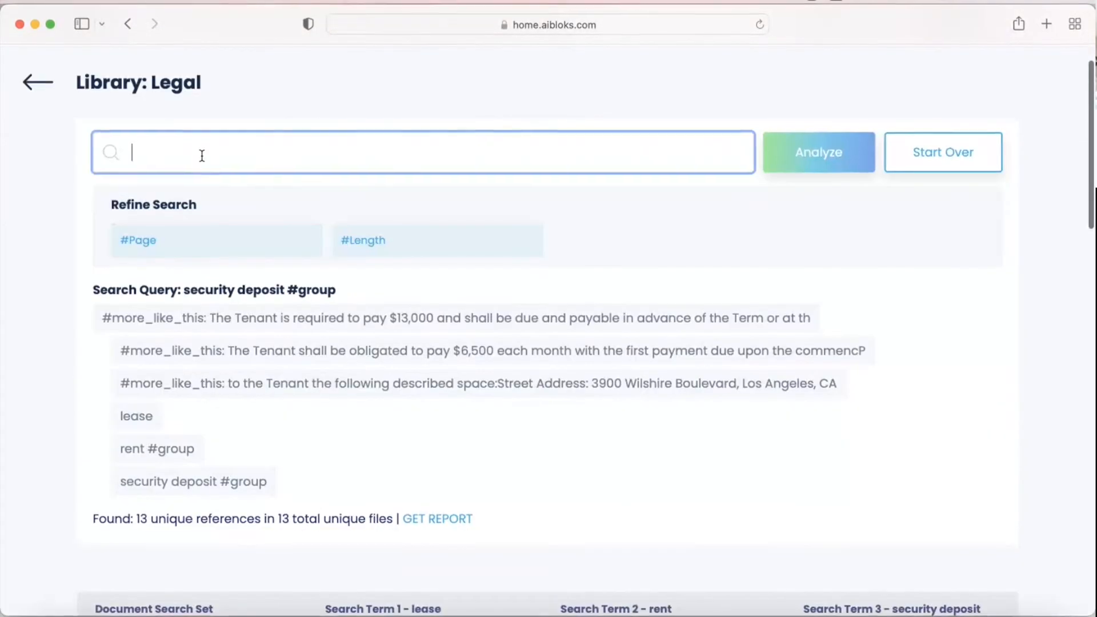
{"action": "type", "text": "insurance"}
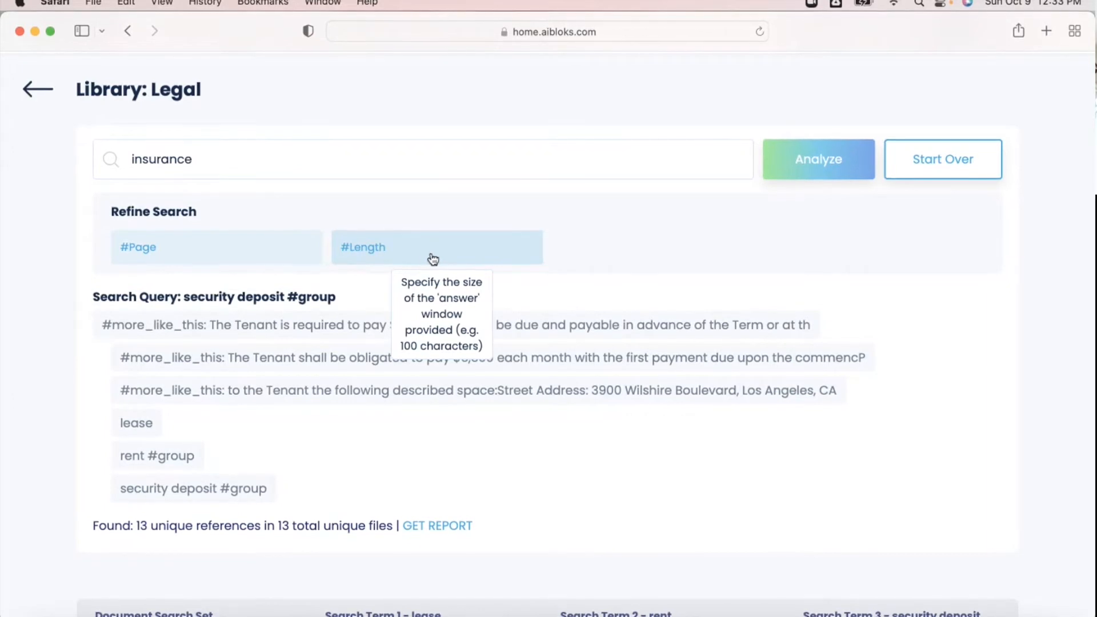
{"action": "scroll", "coordinate": [432, 256], "scroll_direction": "down", "scroll_amount": 2}
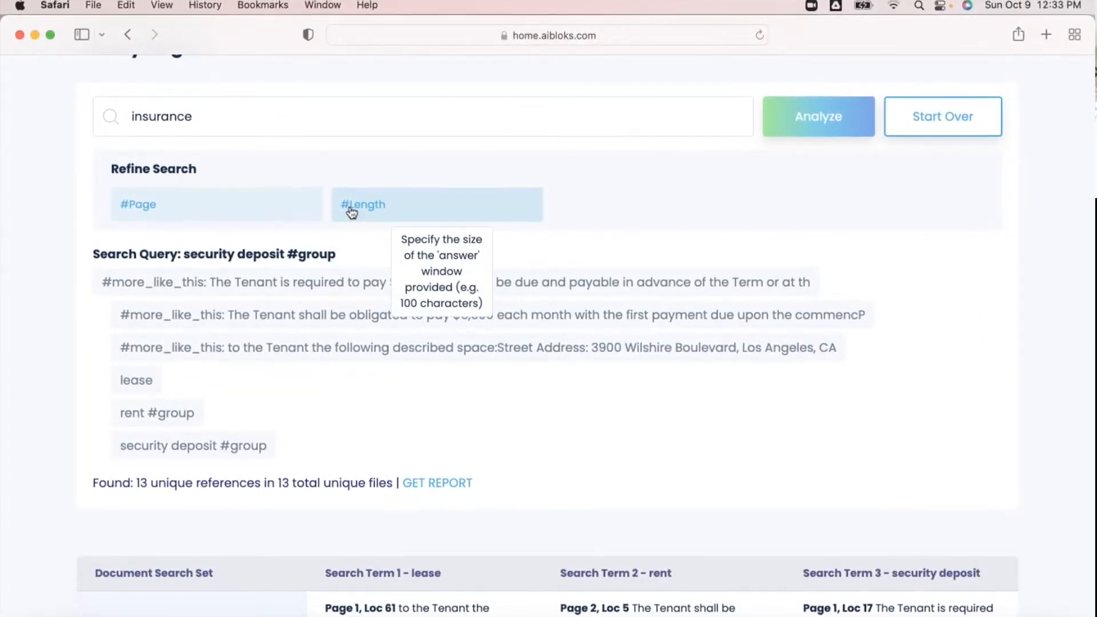
{"action": "scroll", "coordinate": [656, 394], "scroll_direction": "down", "scroll_amount": 5}
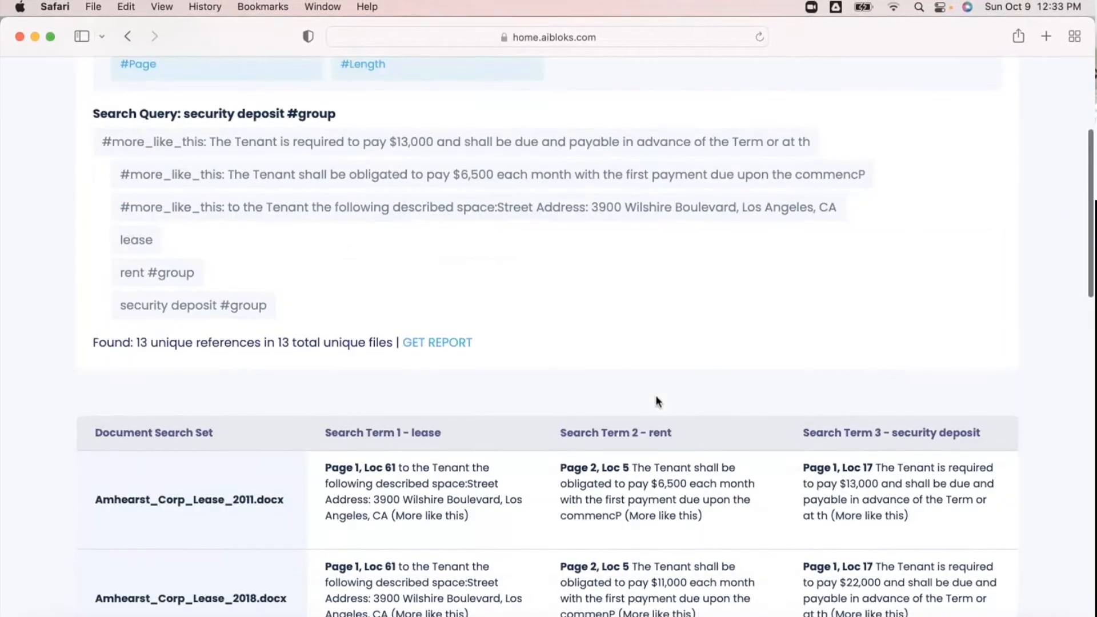
{"action": "scroll", "coordinate": [656, 396], "scroll_direction": "up", "scroll_amount": 5}
{"action": "scroll", "coordinate": [657, 397], "scroll_direction": "up", "scroll_amount": 2}
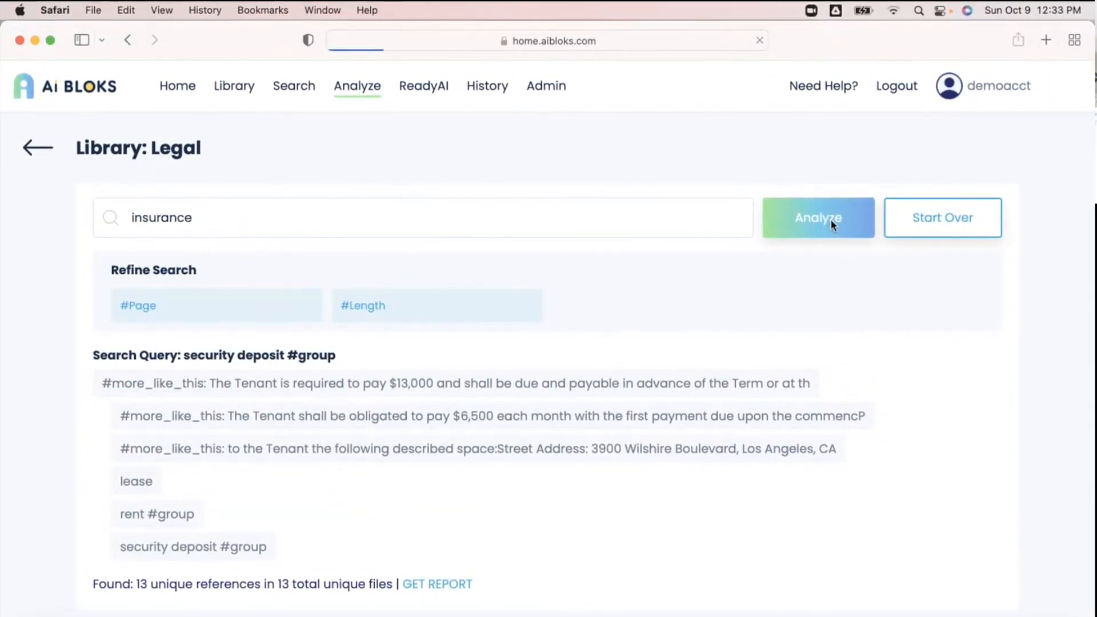
Narrow the insurance results to passages like the Page 3, Loc 240 "at least to the limits of One Million Dollars" text and view the lease comparison
{"action": "scroll", "coordinate": [831, 218], "scroll_direction": "down", "scroll_amount": 6}
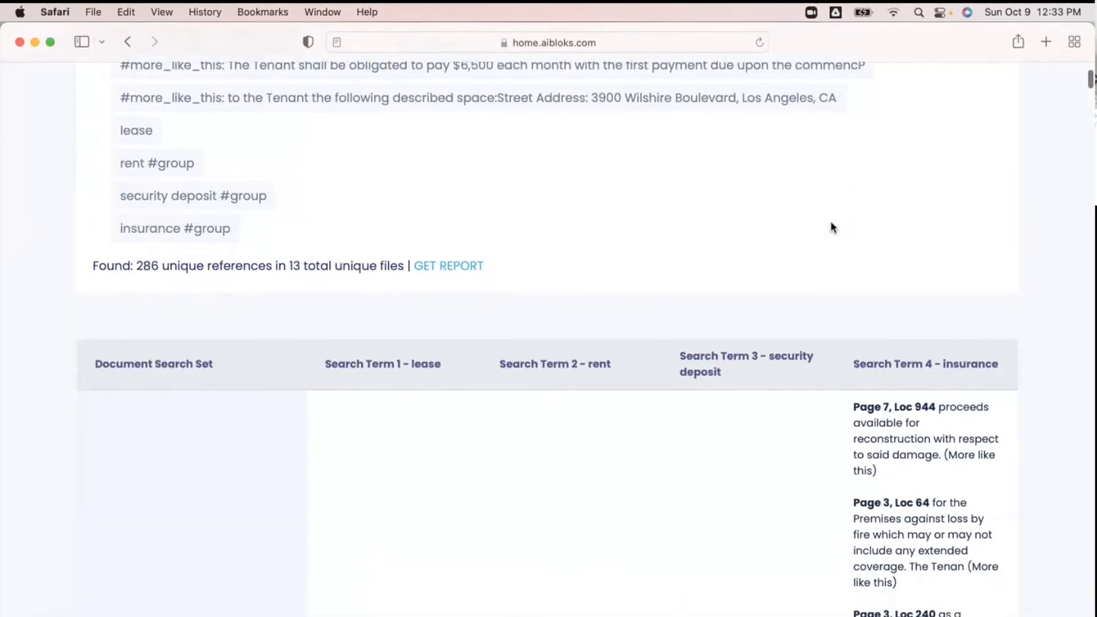
{"action": "scroll", "coordinate": [831, 222], "scroll_direction": "down", "scroll_amount": 3}
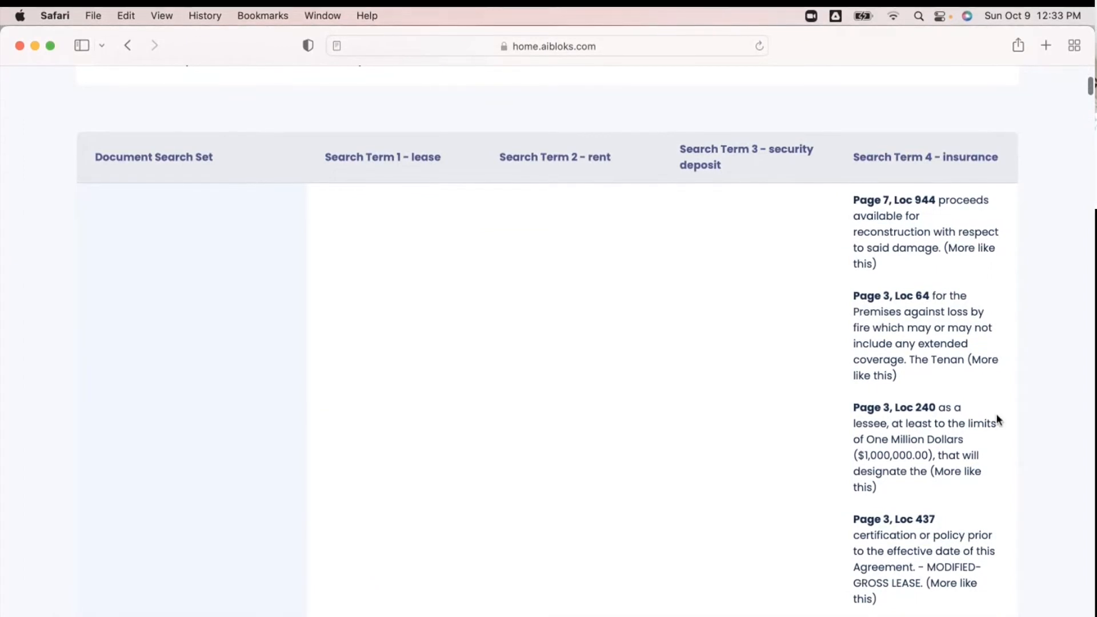
{"action": "left_click", "coordinate": [953, 478]}
{"action": "scroll", "coordinate": [952, 477], "scroll_direction": "down", "scroll_amount": 6}
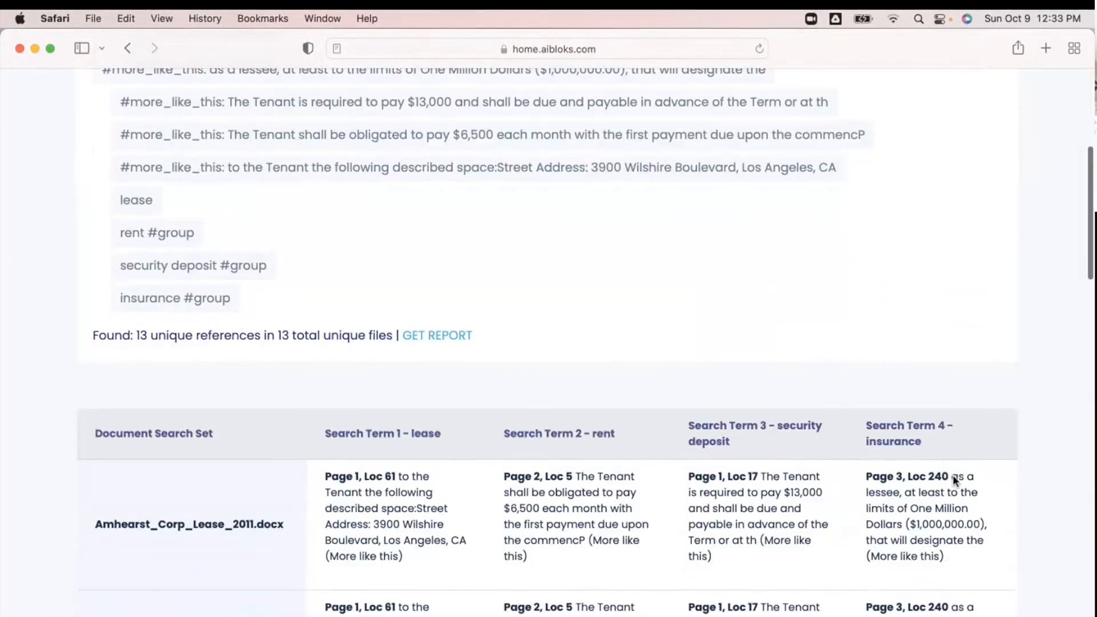
{"action": "scroll", "coordinate": [952, 477], "scroll_direction": "down", "scroll_amount": 5}
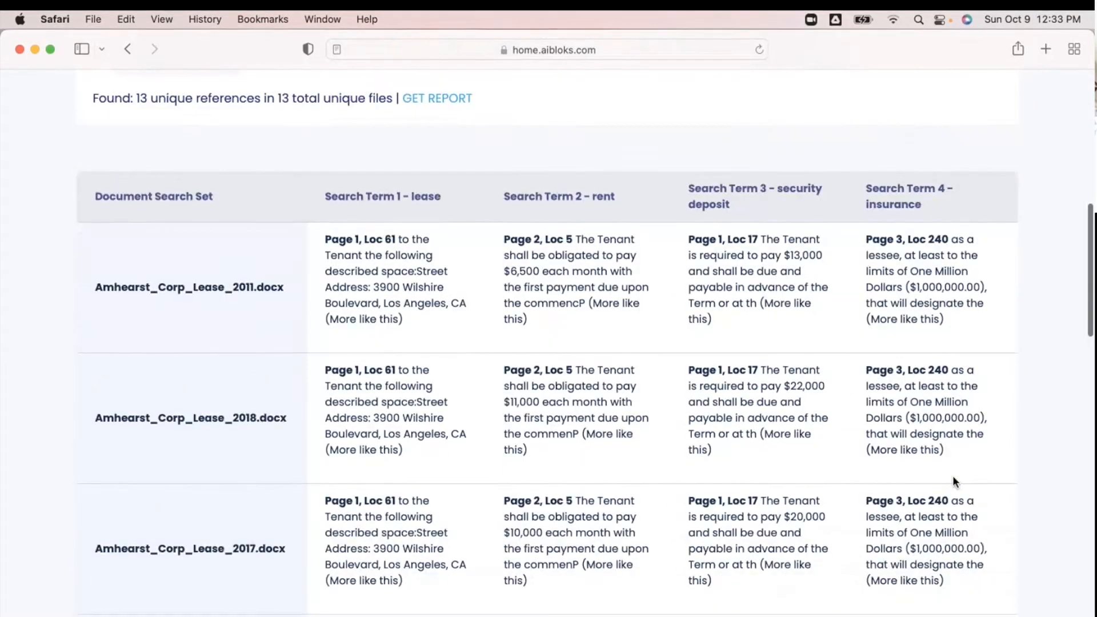
{"action": "scroll", "coordinate": [954, 482], "scroll_direction": "down", "scroll_amount": 5}
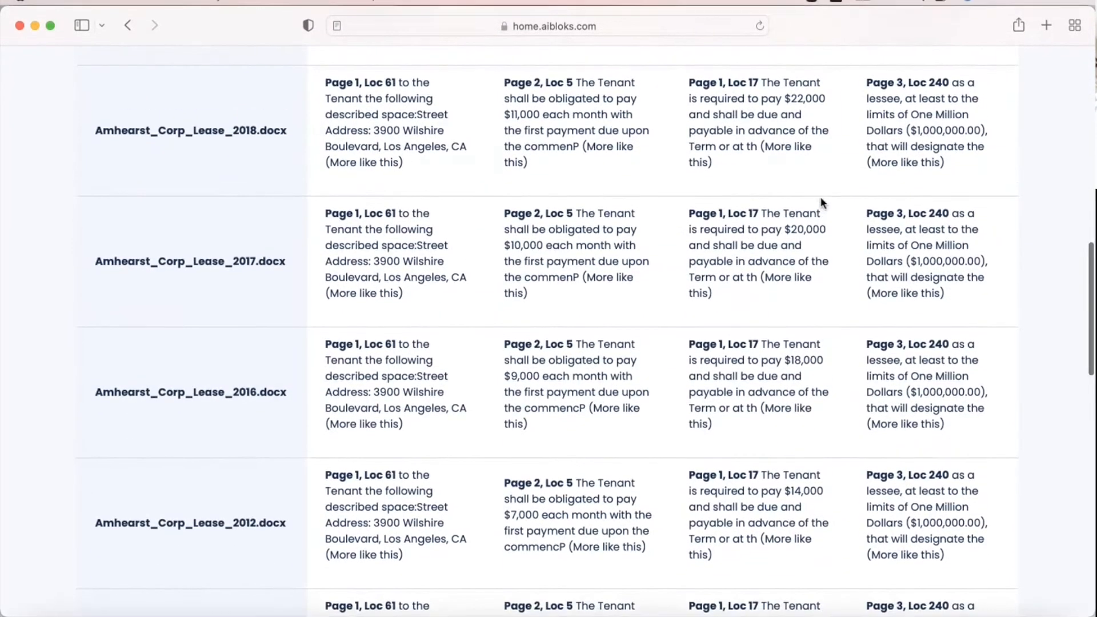
Get the report of the four-term lease analysis and open the downloaded file in Numbers
{"action": "scroll", "coordinate": [821, 197], "scroll_direction": "up", "scroll_amount": 9}
{"action": "left_click", "coordinate": [434, 284]}
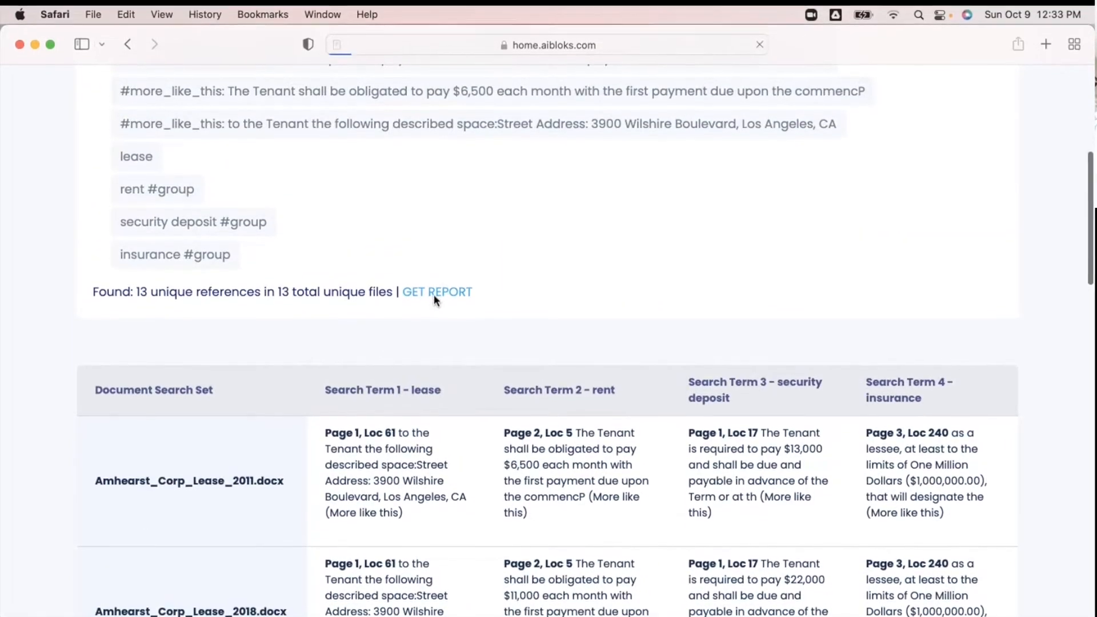
{"action": "double_click", "coordinate": [917, 92]}
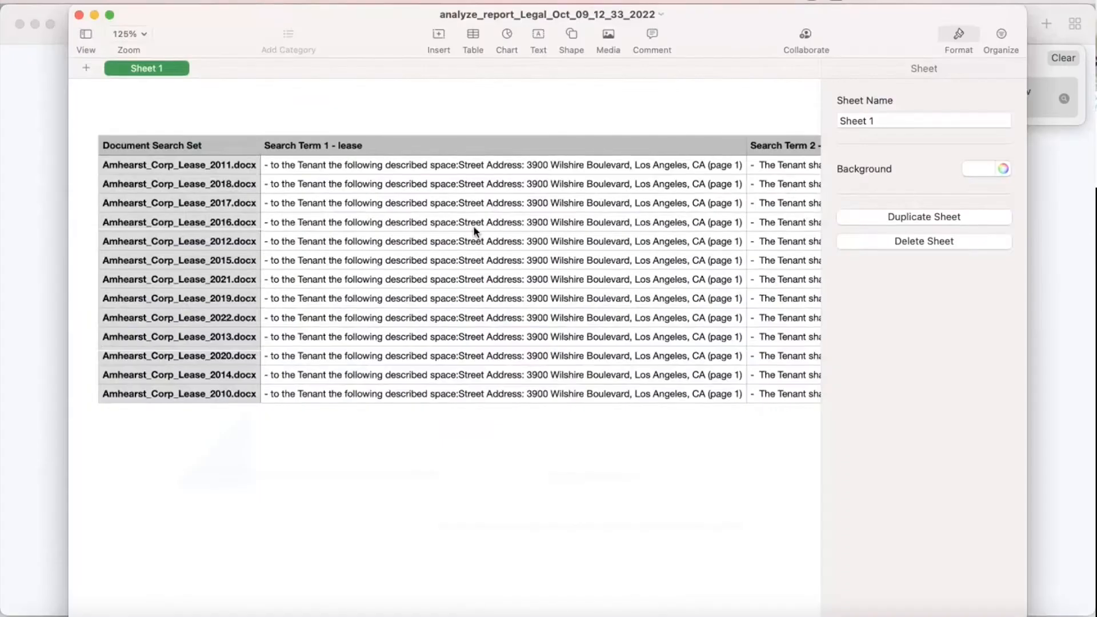
Review the report's lease, rent, security deposit and insurance columns and sort the entire table by Document Search Set in ascending order
{"action": "scroll", "coordinate": [336, 276], "scroll_direction": "right", "scroll_amount": 10}
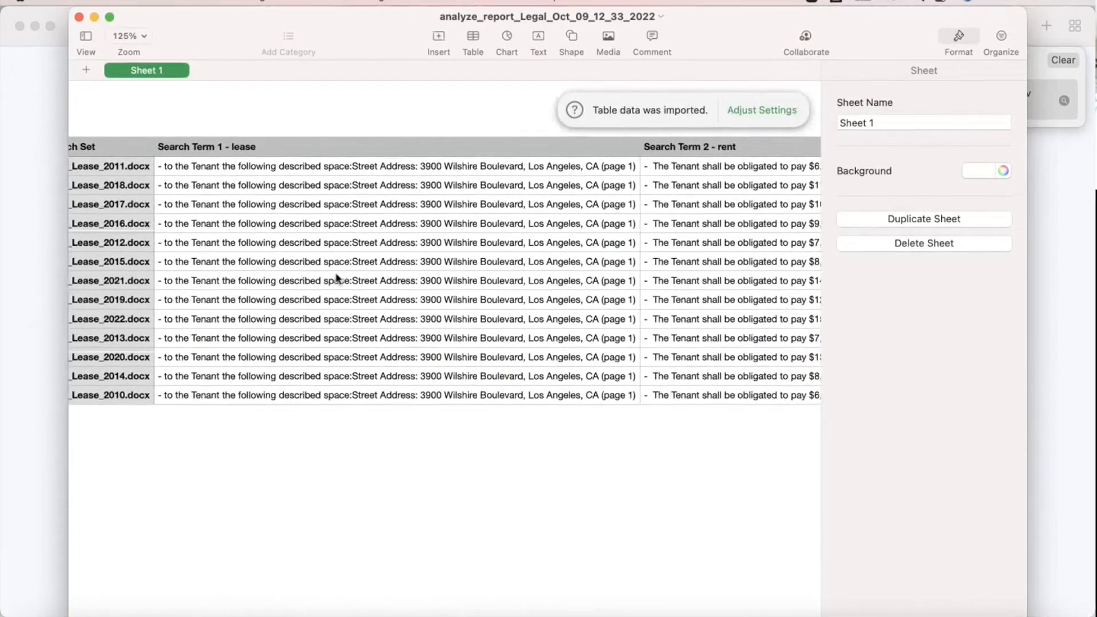
{"action": "scroll", "coordinate": [335, 276], "scroll_direction": "right", "scroll_amount": 10}
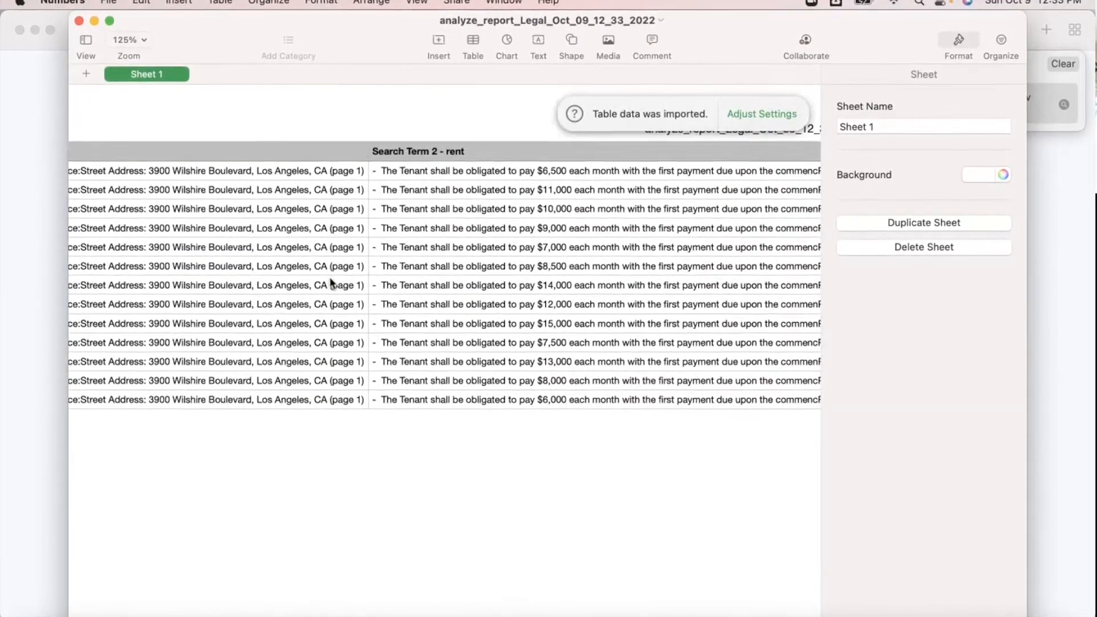
{"action": "scroll", "coordinate": [332, 286], "scroll_direction": "right", "scroll_amount": 10}
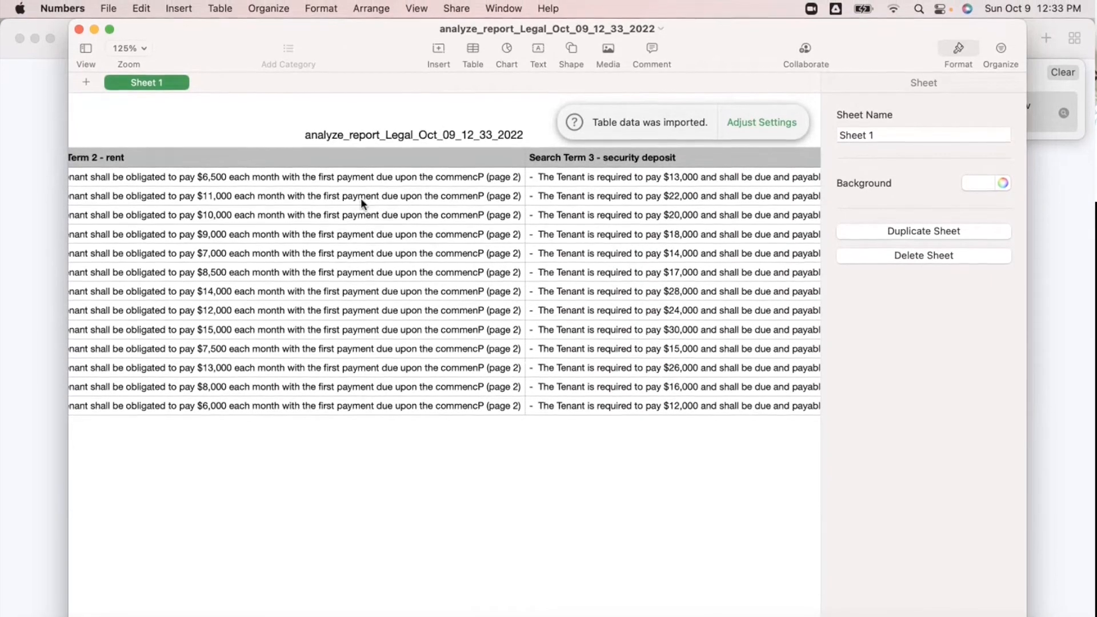
{"action": "scroll", "coordinate": [717, 199], "scroll_direction": "right", "scroll_amount": 5}
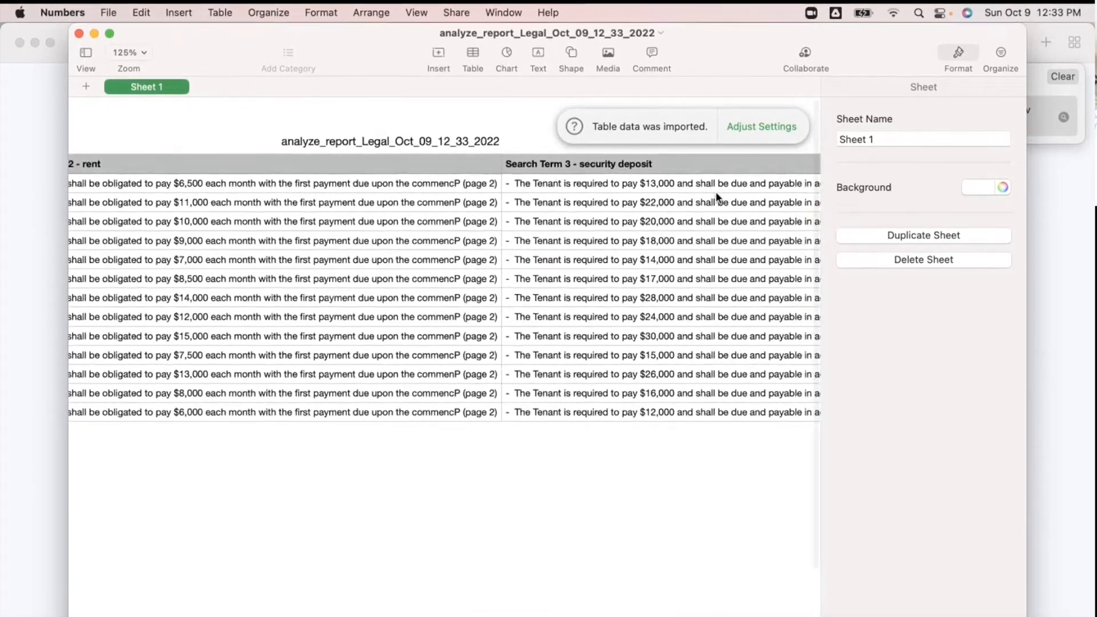
{"action": "scroll", "coordinate": [717, 198], "scroll_direction": "right", "scroll_amount": 20}
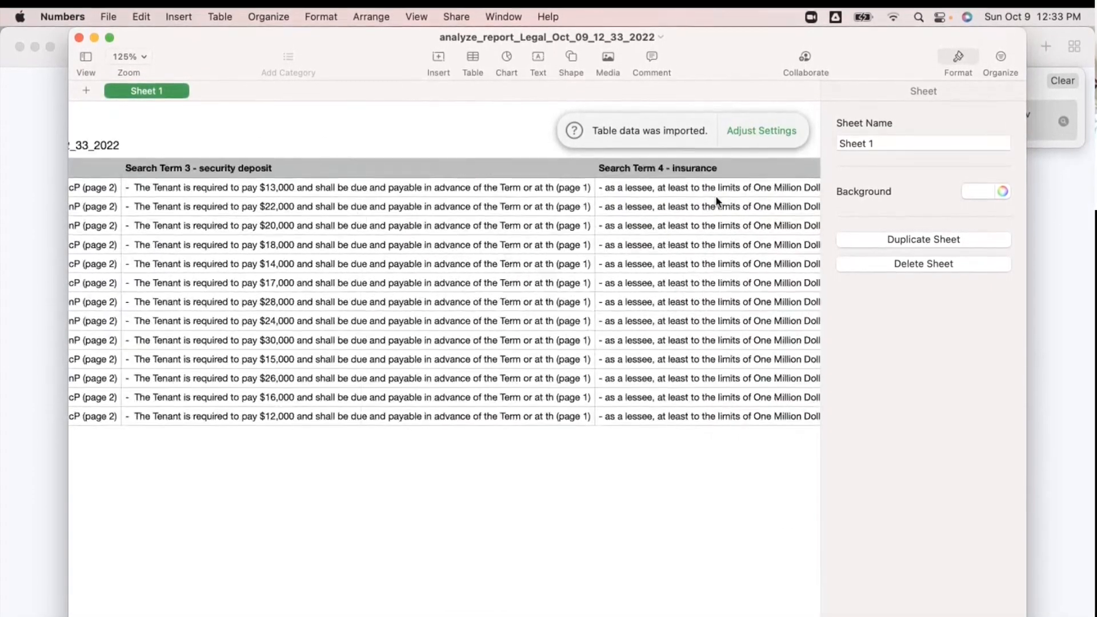
{"action": "scroll", "coordinate": [638, 245], "scroll_direction": "left", "scroll_amount": 7}
{"action": "scroll", "coordinate": [638, 244], "scroll_direction": "left", "scroll_amount": 20}
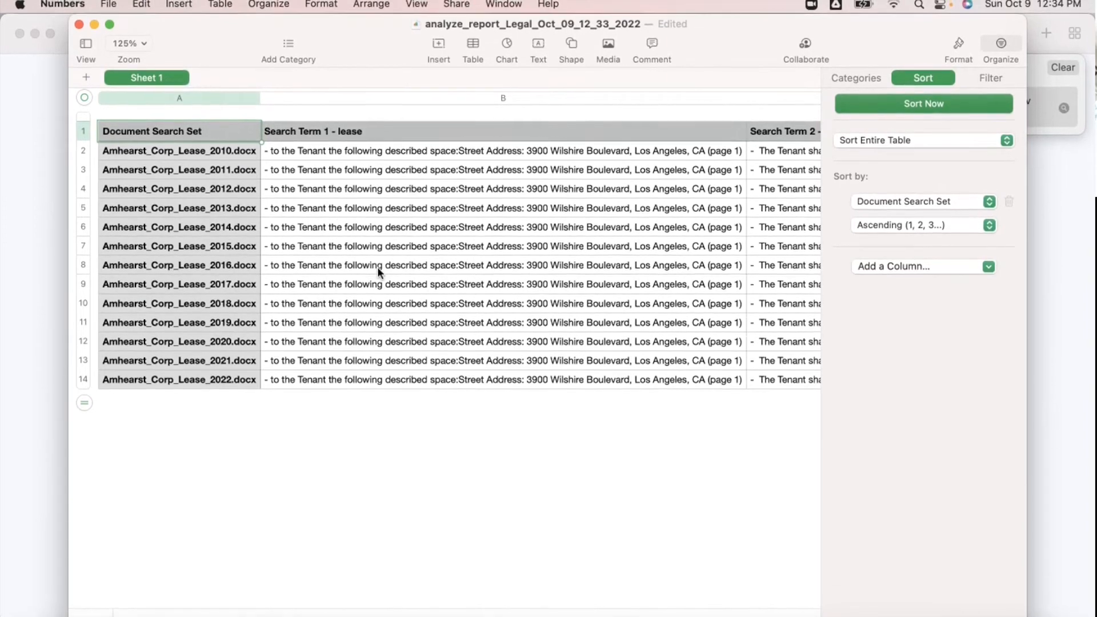
Examine how the rent and security deposit amounts change across the sorted leases in the report
{"action": "scroll", "coordinate": [377, 269], "scroll_direction": "right", "scroll_amount": 8}
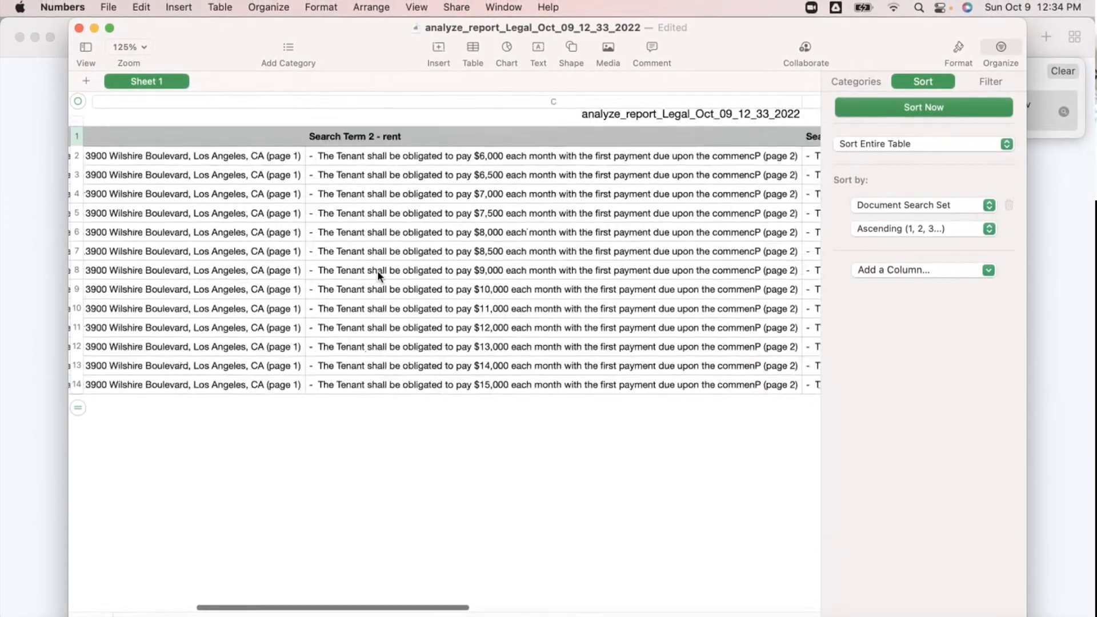
{"action": "scroll", "coordinate": [377, 270], "scroll_direction": "right", "scroll_amount": 5}
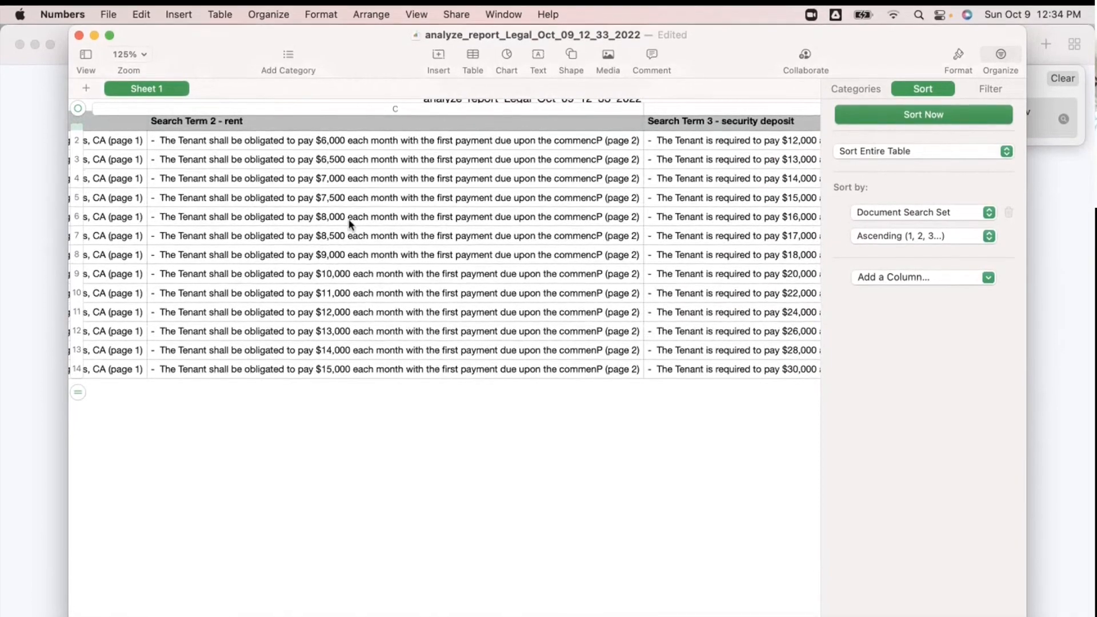
{"action": "scroll", "coordinate": [364, 369], "scroll_direction": "right", "scroll_amount": 1}
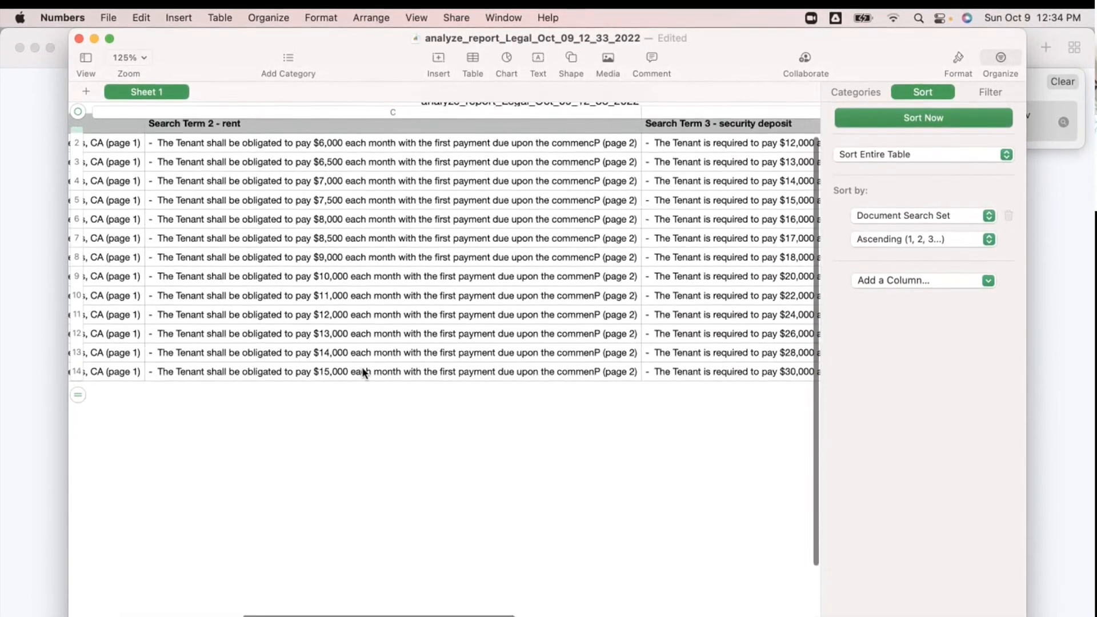
{"action": "scroll", "coordinate": [364, 372], "scroll_direction": "right", "scroll_amount": 3}
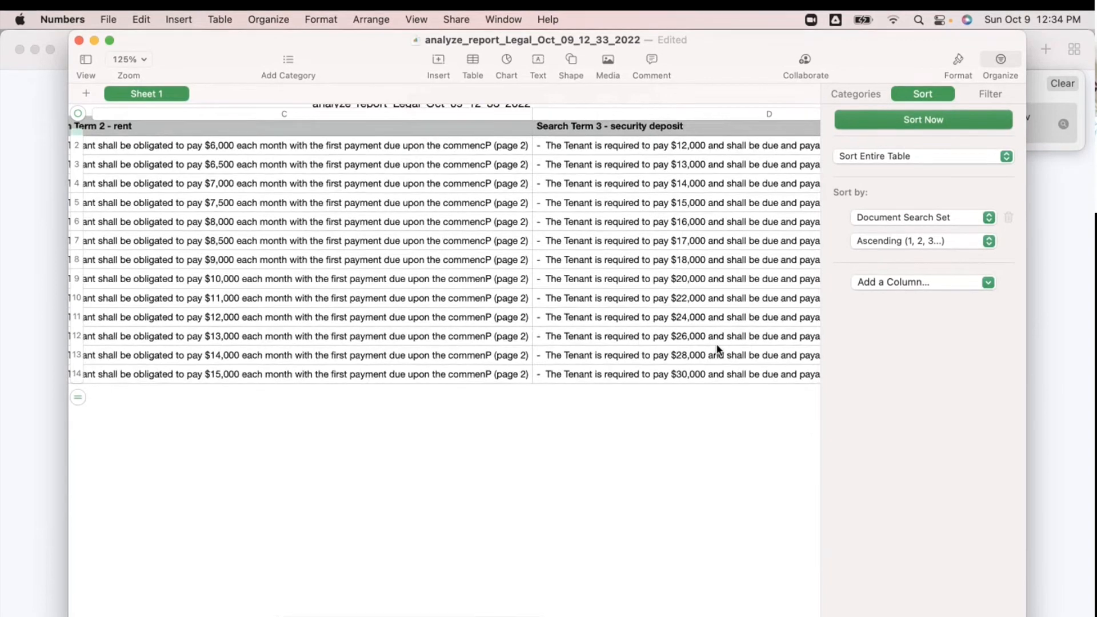
{"action": "scroll", "coordinate": [718, 347], "scroll_direction": "down", "scroll_amount": 2}
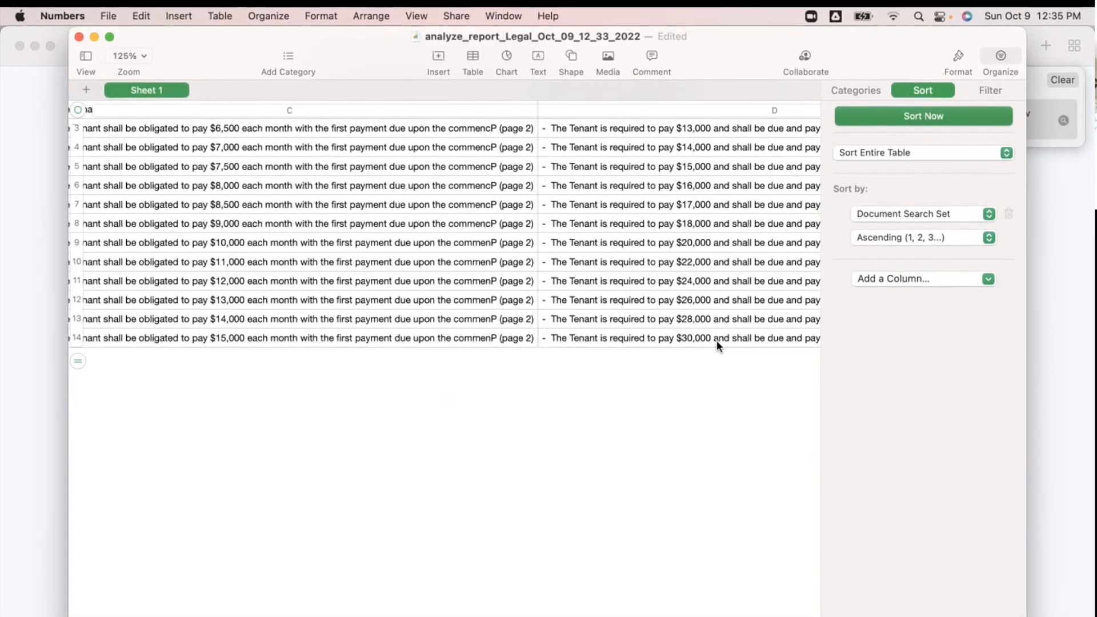
{"action": "scroll", "coordinate": [717, 338], "scroll_direction": "up", "scroll_amount": 1}
{"action": "scroll", "coordinate": [716, 341], "scroll_direction": "up", "scroll_amount": 3}
{"action": "scroll", "coordinate": [716, 341], "scroll_direction": "left", "scroll_amount": 1}
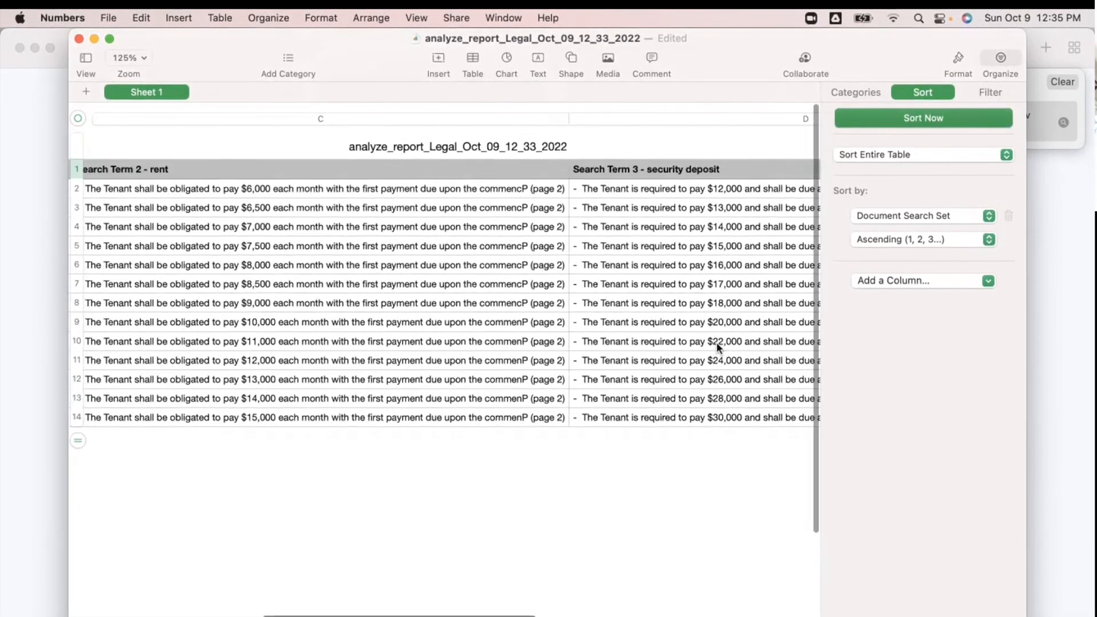
Close the lease report and delete the unsaved document
{"action": "left_click", "coordinate": [79, 39]}
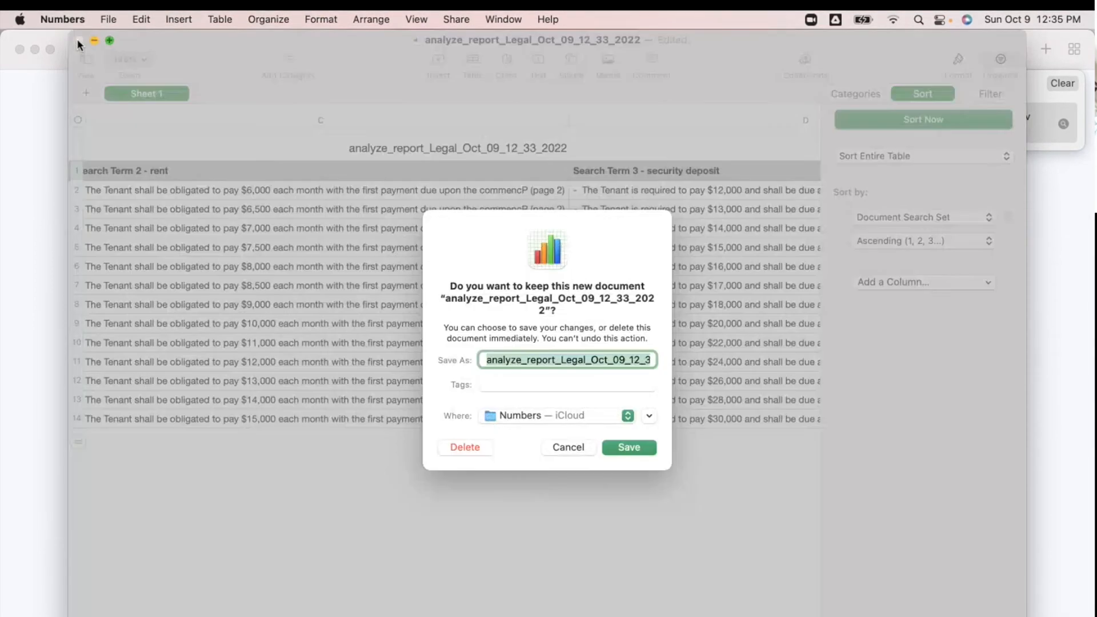
{"action": "left_click", "coordinate": [454, 445]}
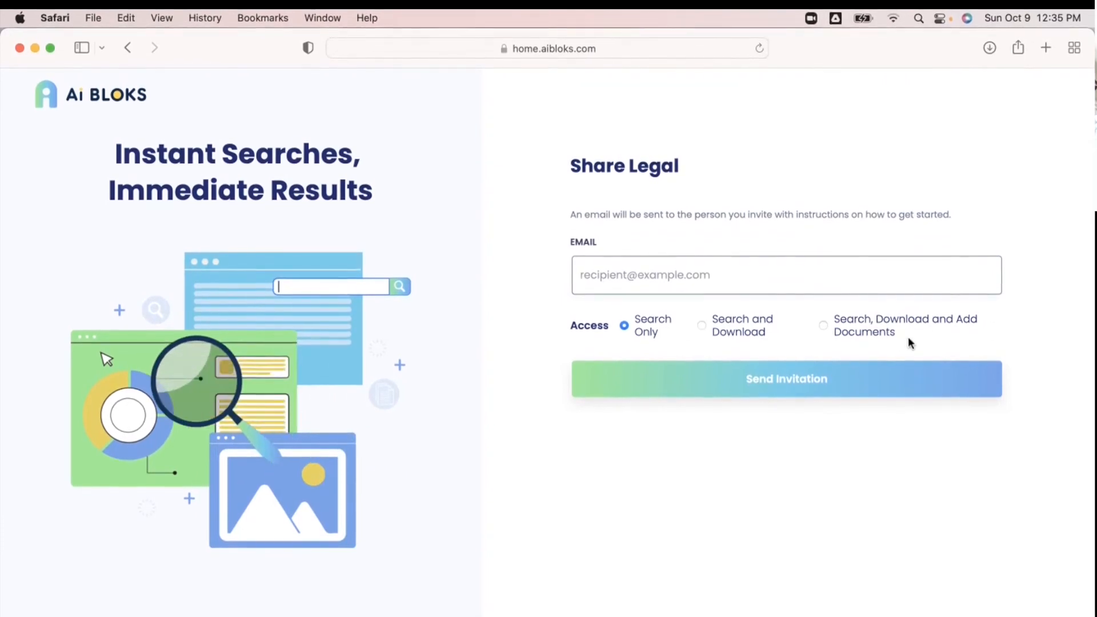
Leave the Legal library sharing form and view the library activity history in the account administration
{"action": "left_click", "coordinate": [129, 51]}
{"action": "left_click", "coordinate": [129, 51]}
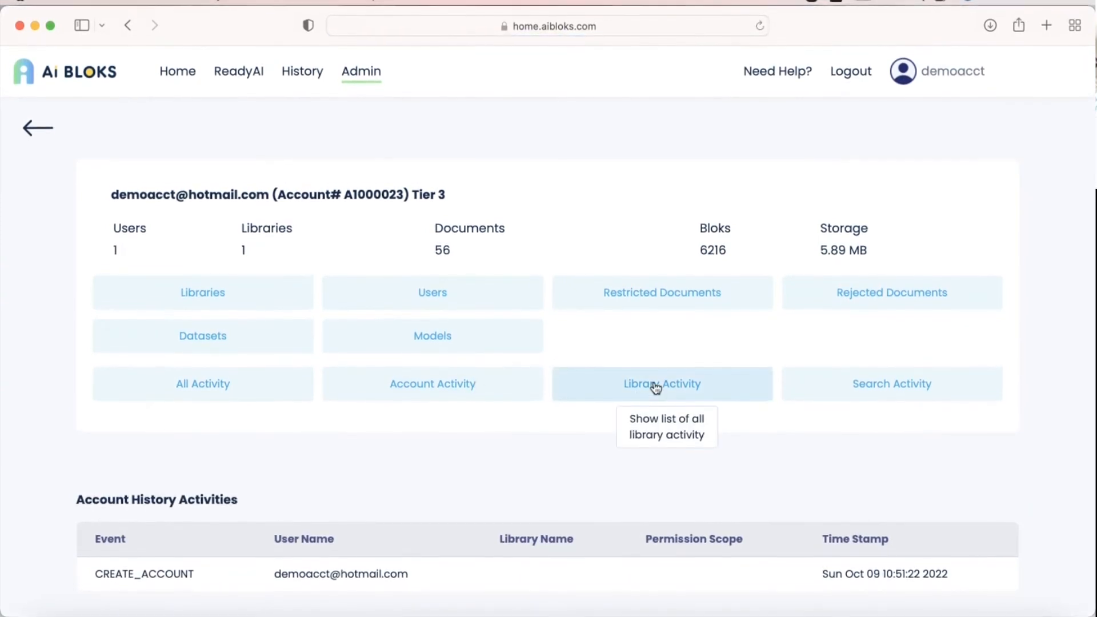
{"action": "left_click", "coordinate": [656, 387]}
{"action": "scroll", "coordinate": [655, 386], "scroll_direction": "down", "scroll_amount": 5}
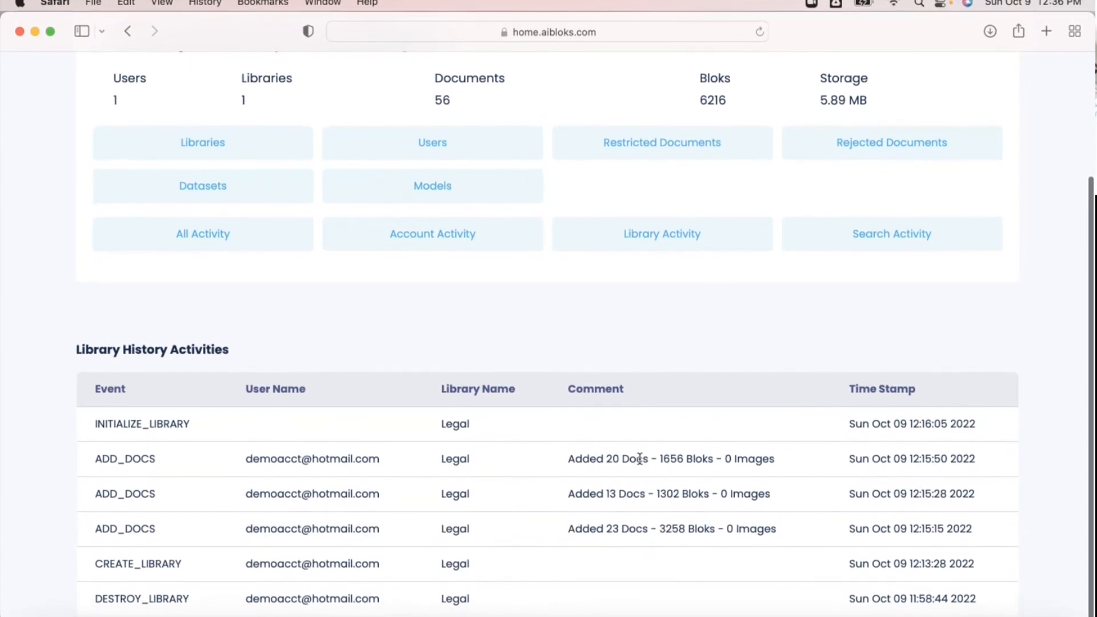
View all account events, read through the list, and display the search activity history
{"action": "left_click", "coordinate": [228, 245]}
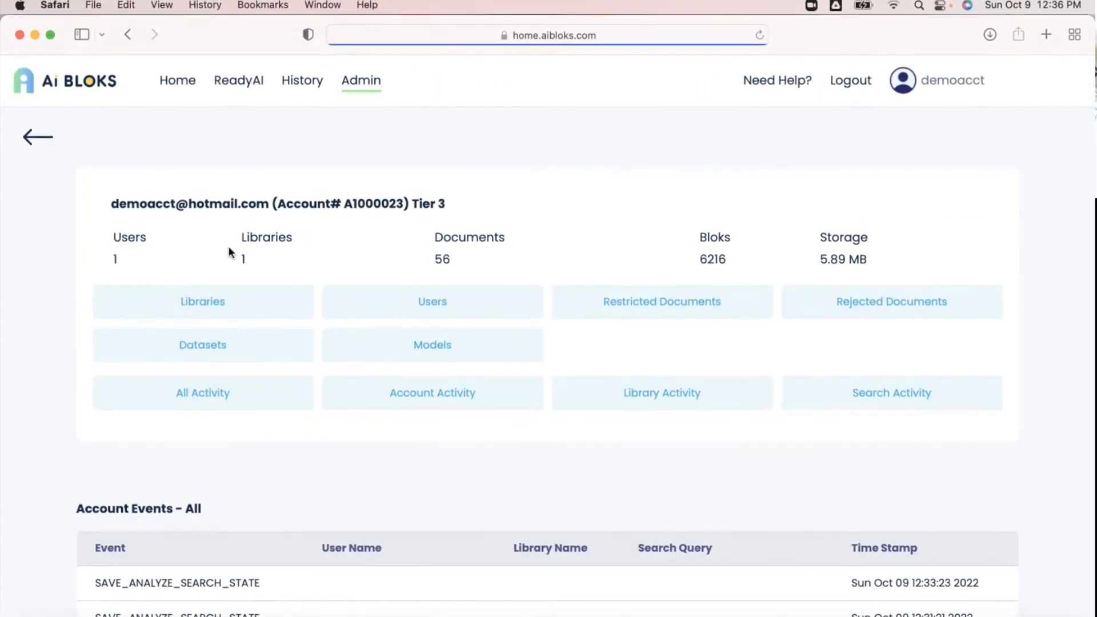
{"action": "scroll", "coordinate": [366, 408], "scroll_direction": "down", "scroll_amount": 10}
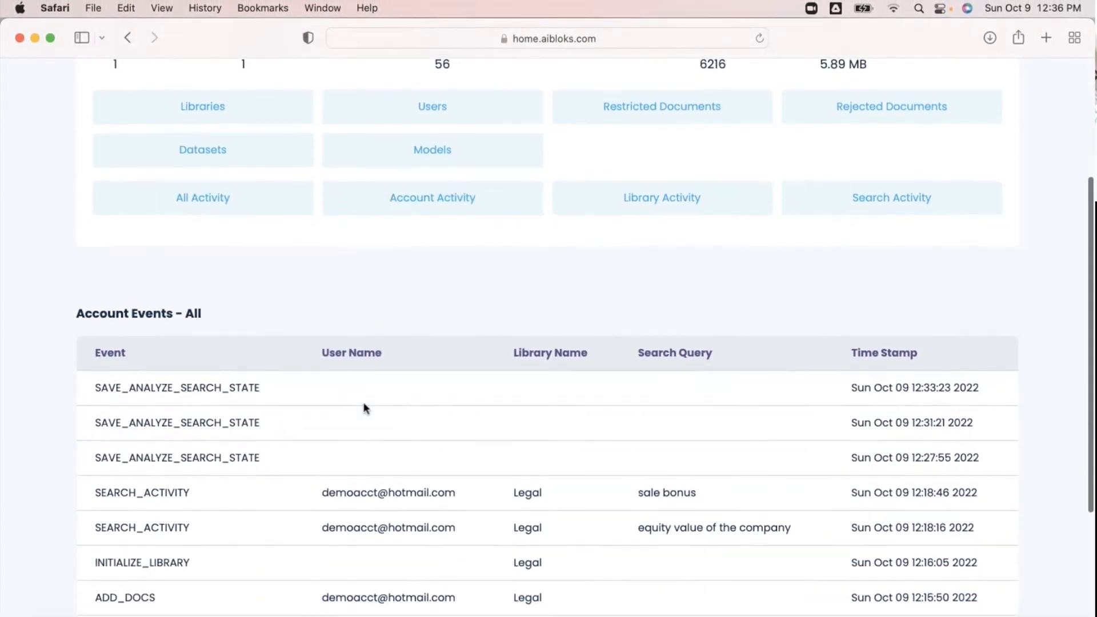
{"action": "scroll", "coordinate": [365, 409], "scroll_direction": "down", "scroll_amount": 5}
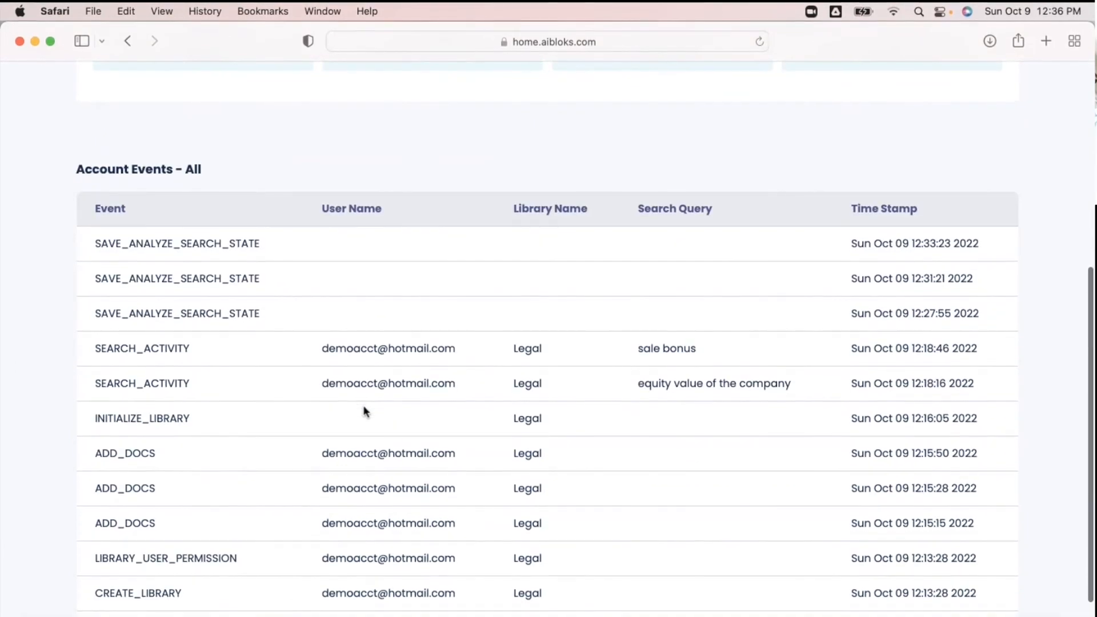
{"action": "scroll", "coordinate": [375, 406], "scroll_direction": "up", "scroll_amount": 3}
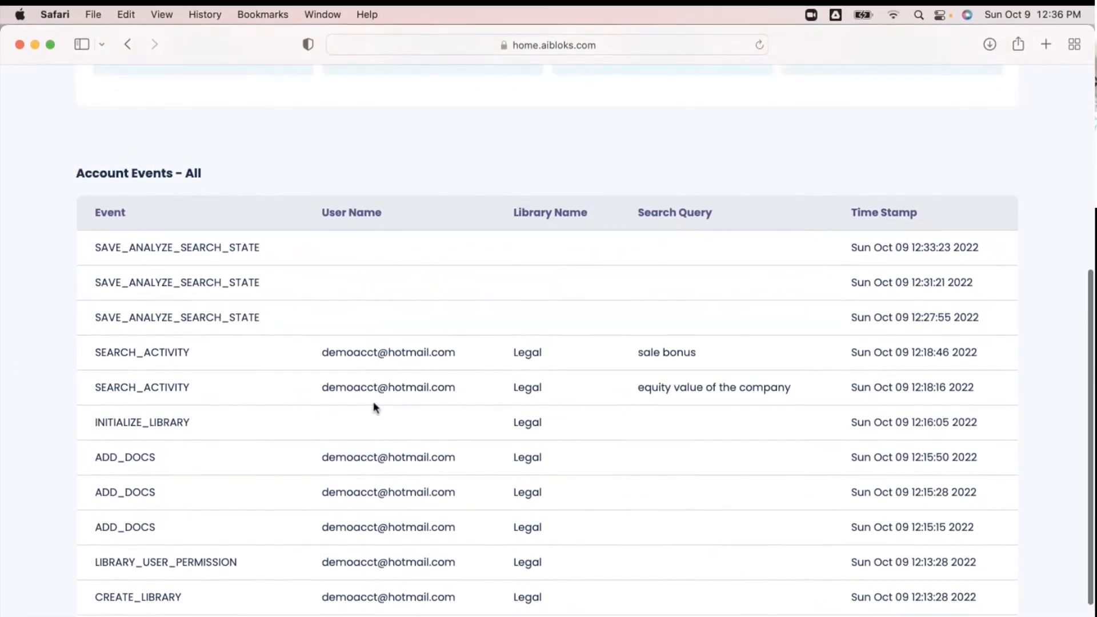
{"action": "scroll", "coordinate": [375, 407], "scroll_direction": "up", "scroll_amount": 5}
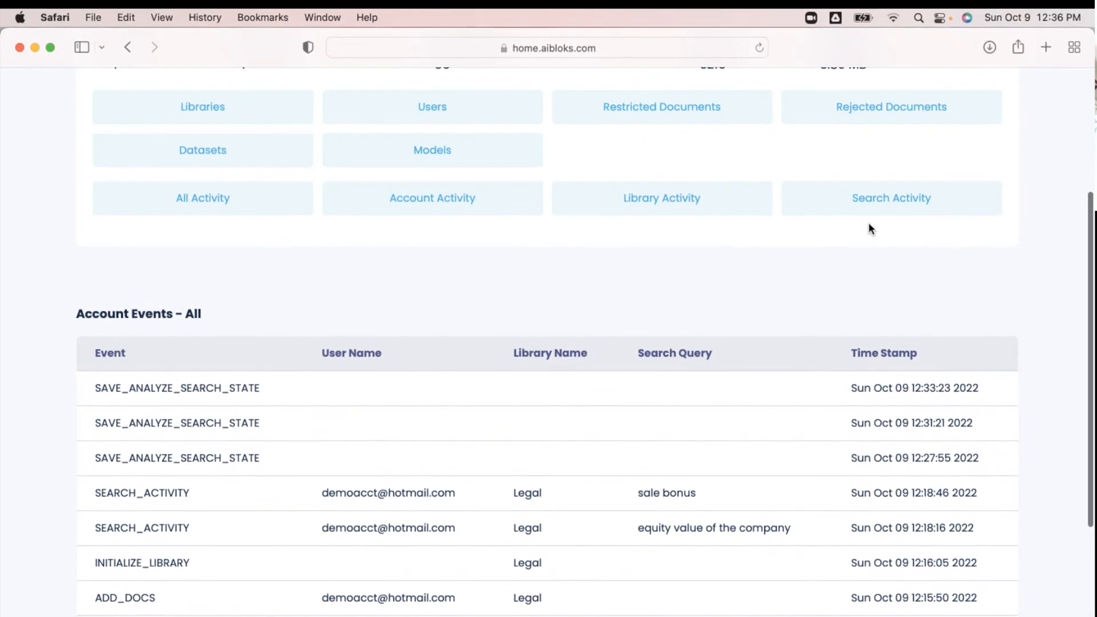
{"action": "left_click", "coordinate": [870, 206]}
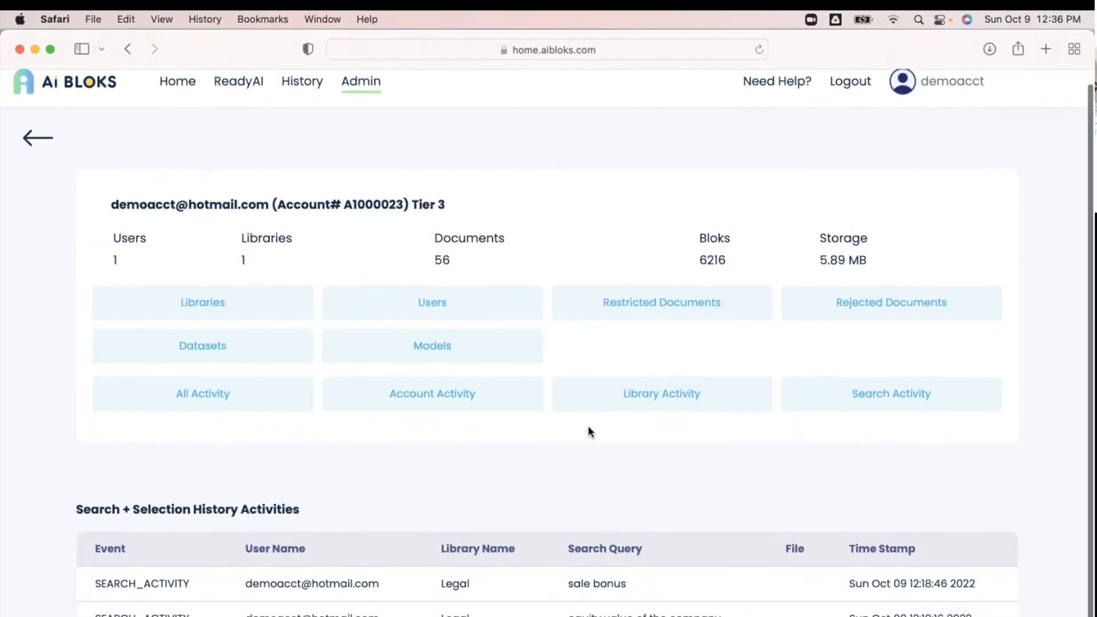